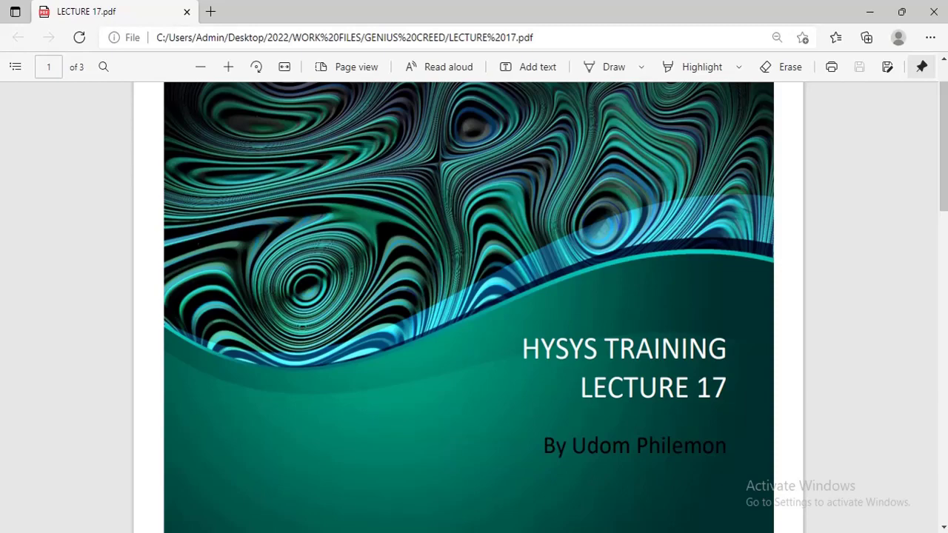
Review the plate heat exchanger objectives in the lecture PDF and the Plate Exchanger theory in Aspen HYSYS Help
{"action": "left_click_drag", "start_coordinate": [943, 152], "coordinate": [944, 286]}
{"action": "scroll", "coordinate": [474, 319], "scroll_direction": "down", "scroll_amount": 1}
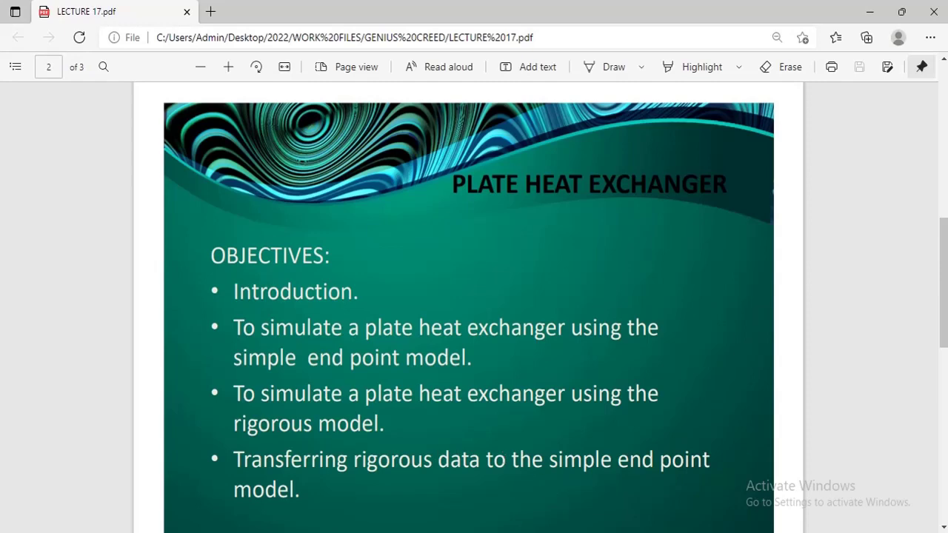
{"action": "mouse_move", "coordinate": [562, 532]}
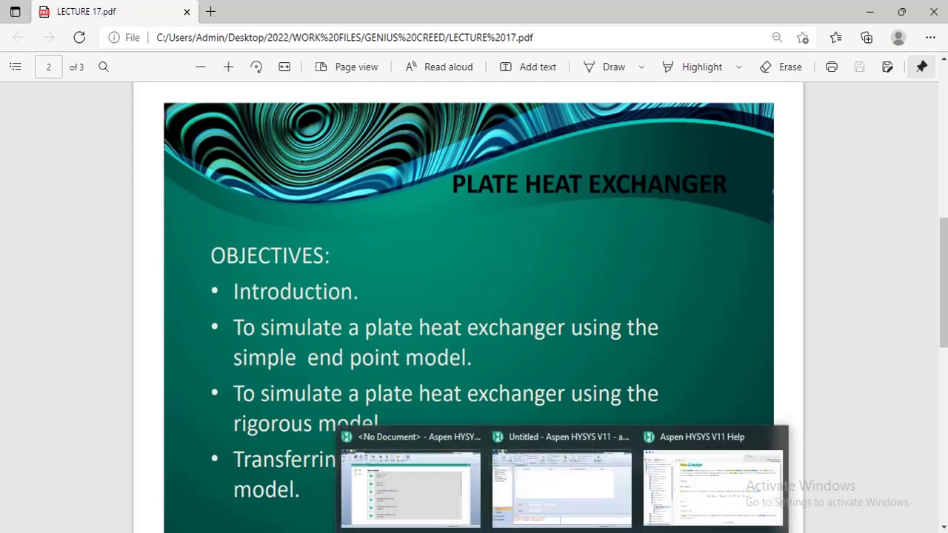
{"action": "left_click", "coordinate": [647, 514]}
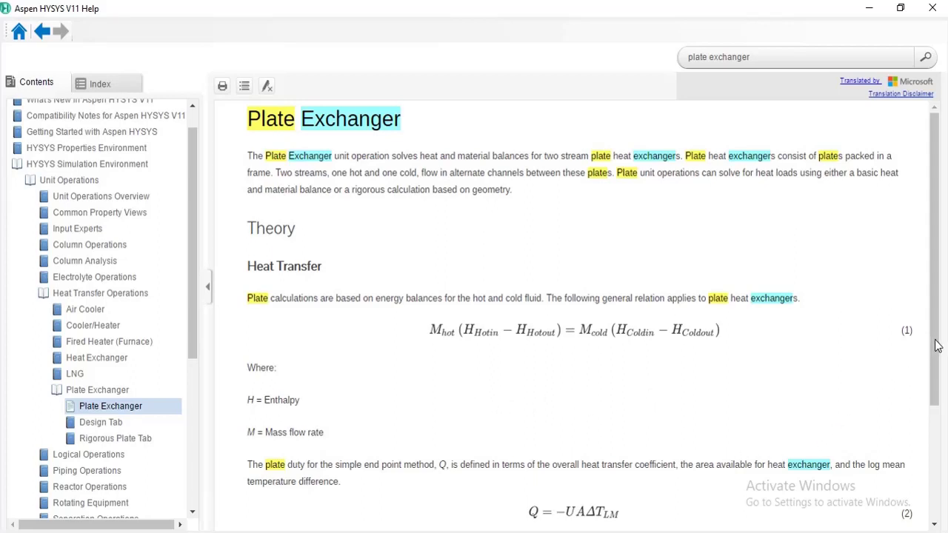
{"action": "scroll", "coordinate": [937, 346], "scroll_direction": "down", "scroll_amount": 3}
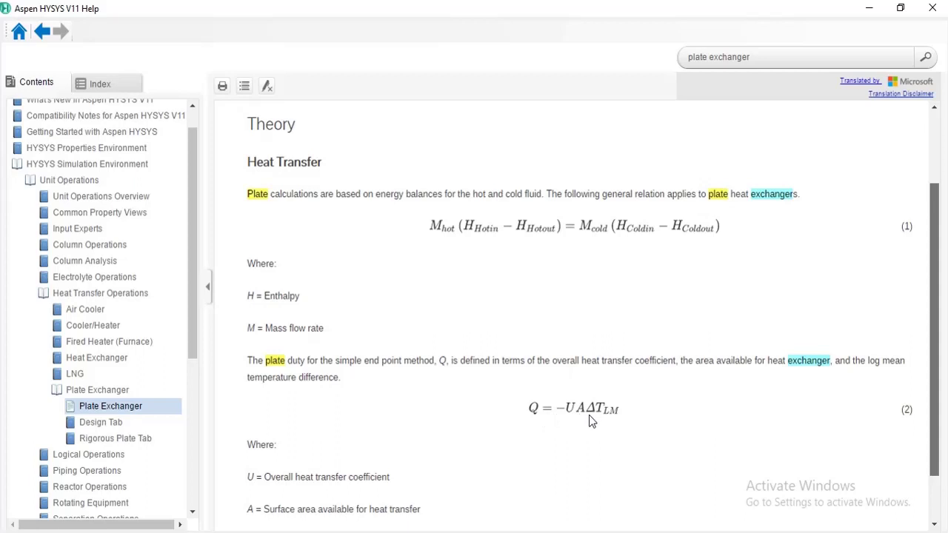
{"action": "left_click_drag", "start_coordinate": [935, 398], "coordinate": [938, 441]}
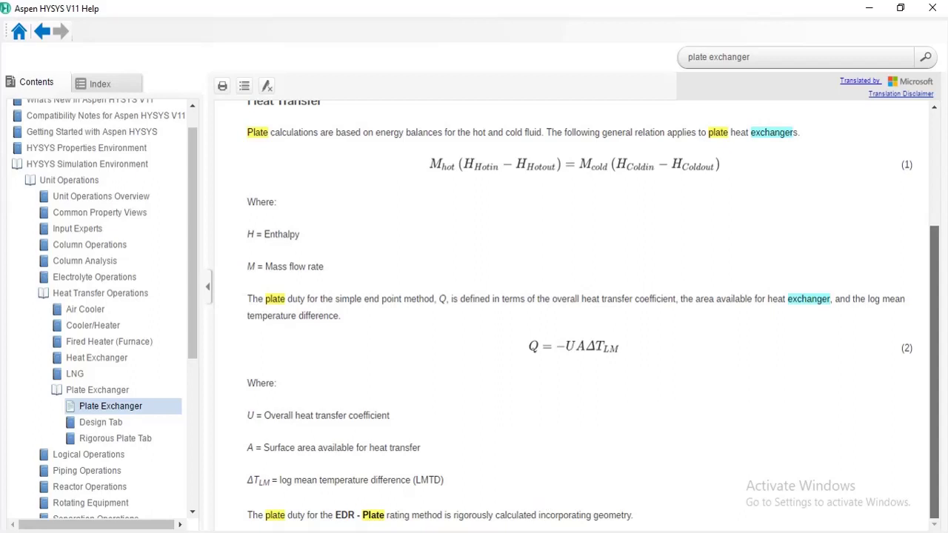
Switch to the untitled Aspen HYSYS case and start adding a petroleum assay using the Assay Components Celsius to 850C component list
{"action": "mouse_move", "coordinate": [562, 532]}
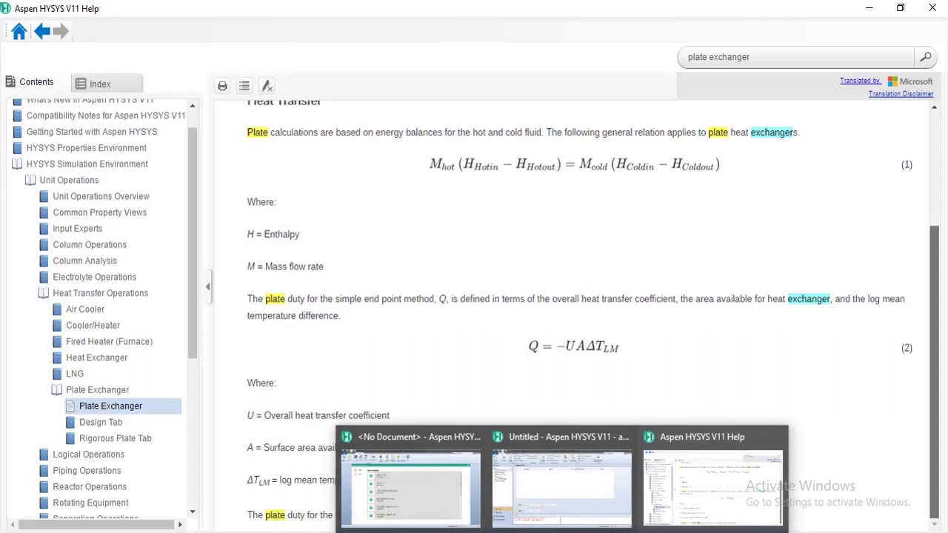
{"action": "left_click", "coordinate": [557, 506]}
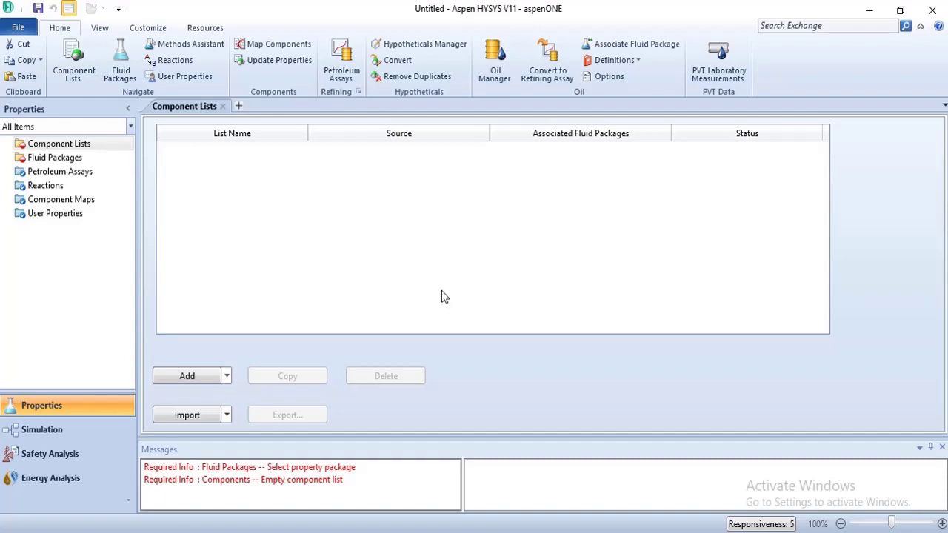
{"action": "left_click", "coordinate": [55, 172]}
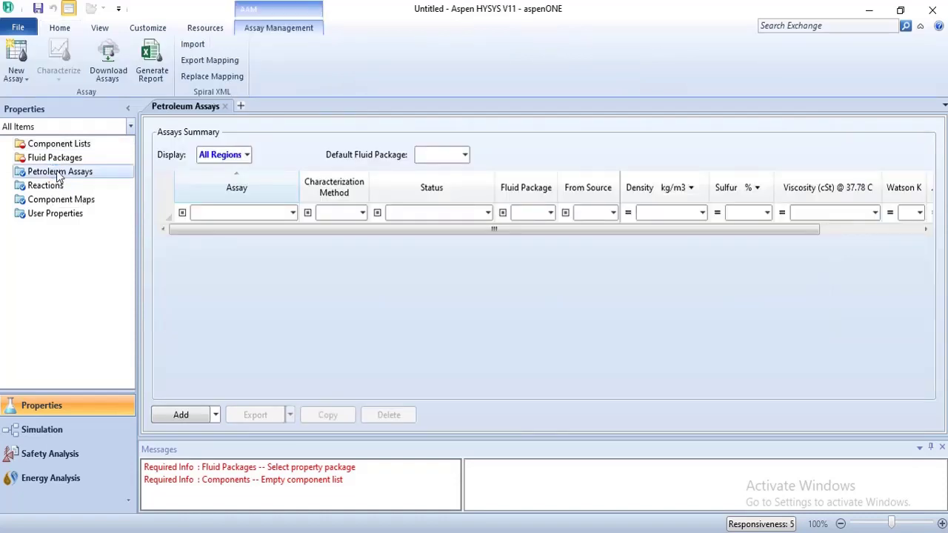
{"action": "left_click", "coordinate": [171, 420]}
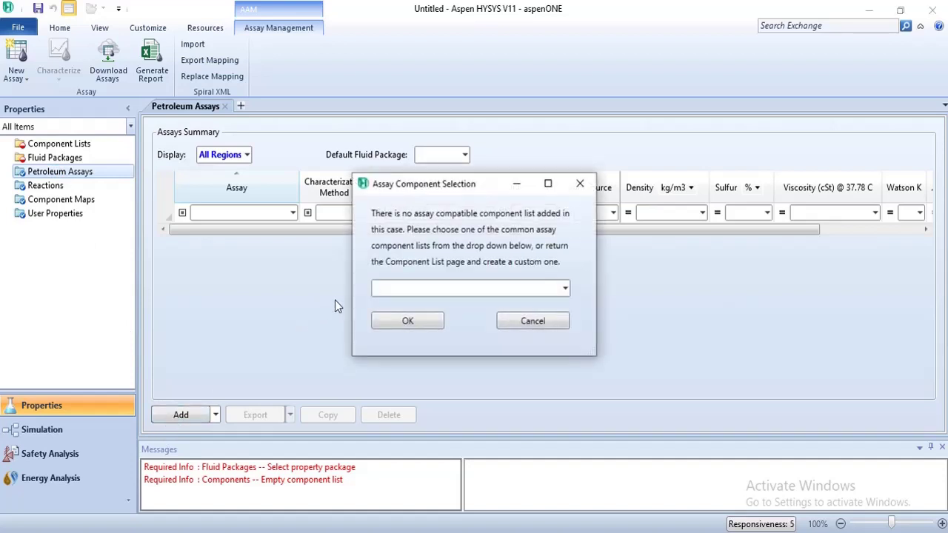
{"action": "left_click", "coordinate": [565, 293]}
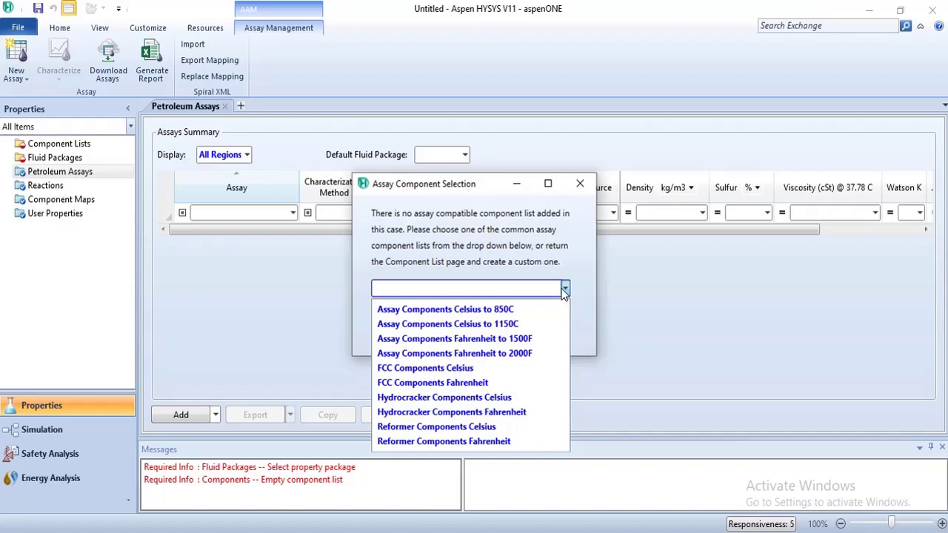
{"action": "left_click", "coordinate": [560, 308]}
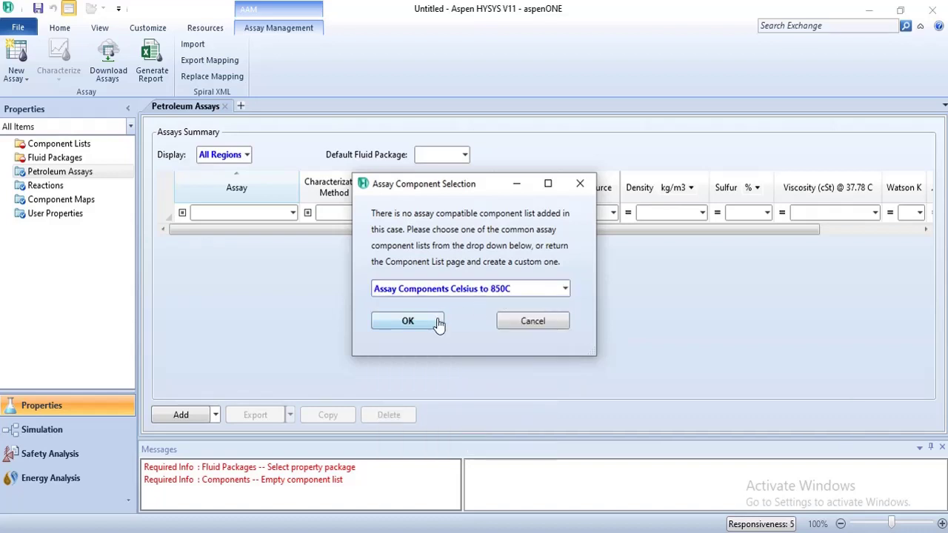
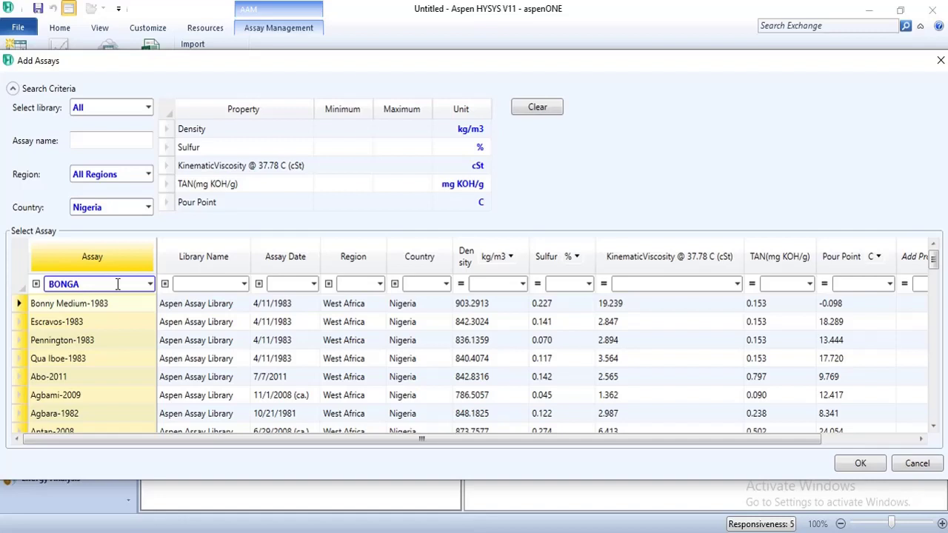
Filter the Nigerian assays by BONGA and add the Bonga-2015 assay to the case
{"action": "key", "text": "Tab"}
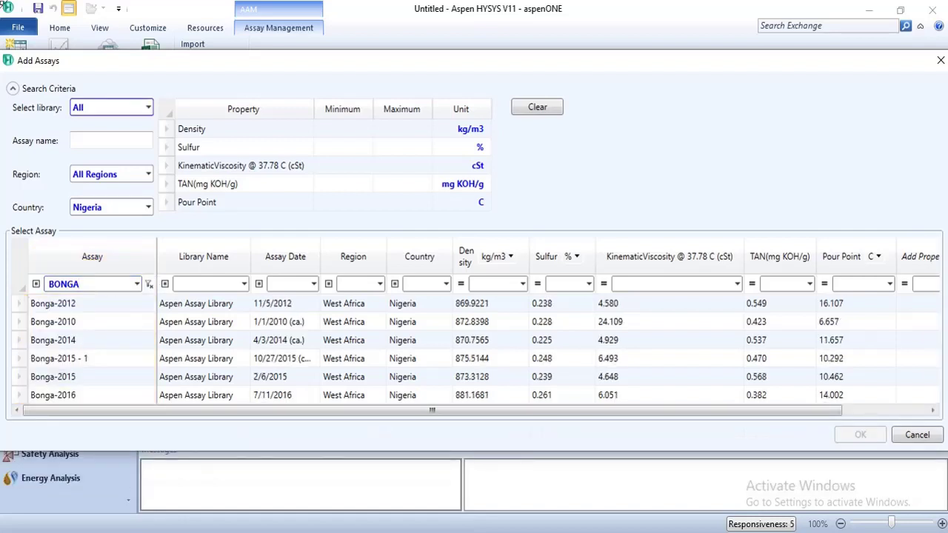
{"action": "left_click", "coordinate": [87, 381]}
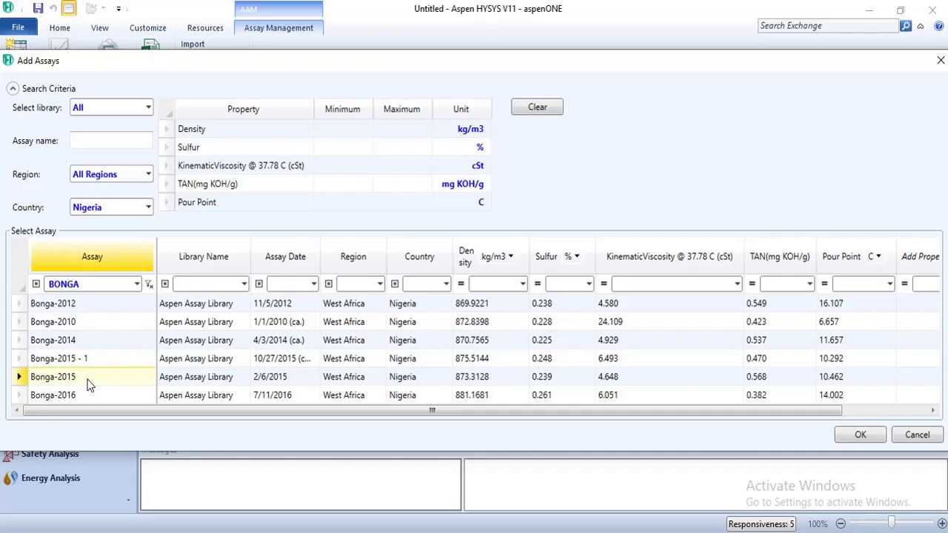
{"action": "left_click", "coordinate": [859, 436]}
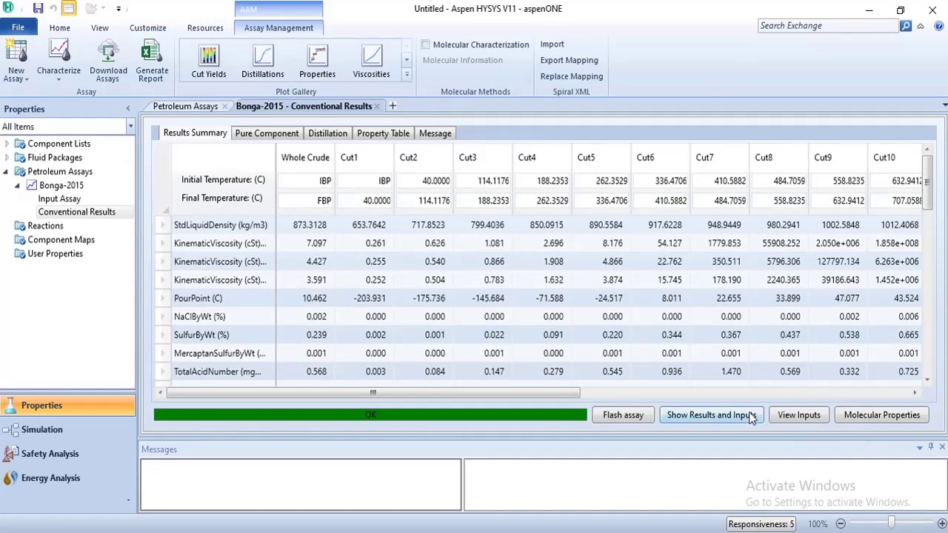
Examine the pure components included in Component List - 1, closing its view when done
{"action": "left_click", "coordinate": [63, 144]}
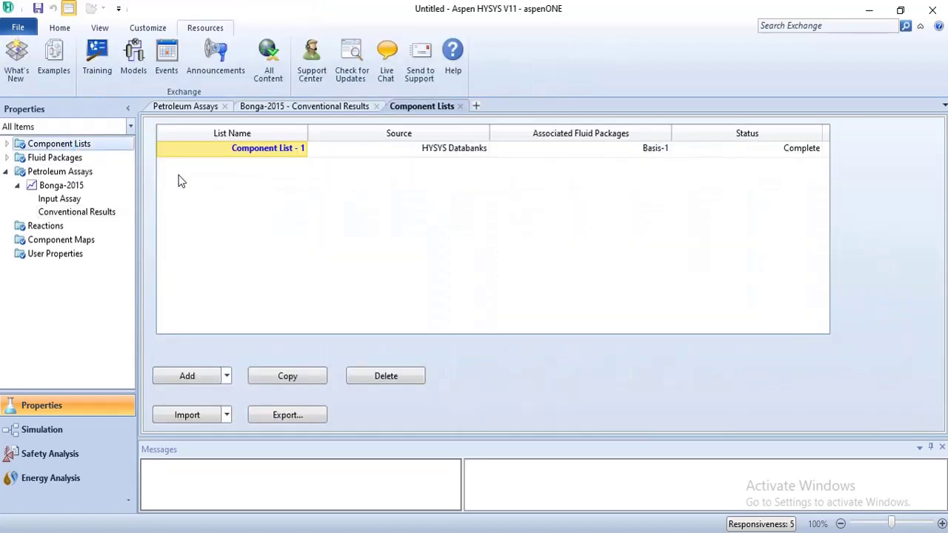
{"action": "double_click", "coordinate": [263, 151]}
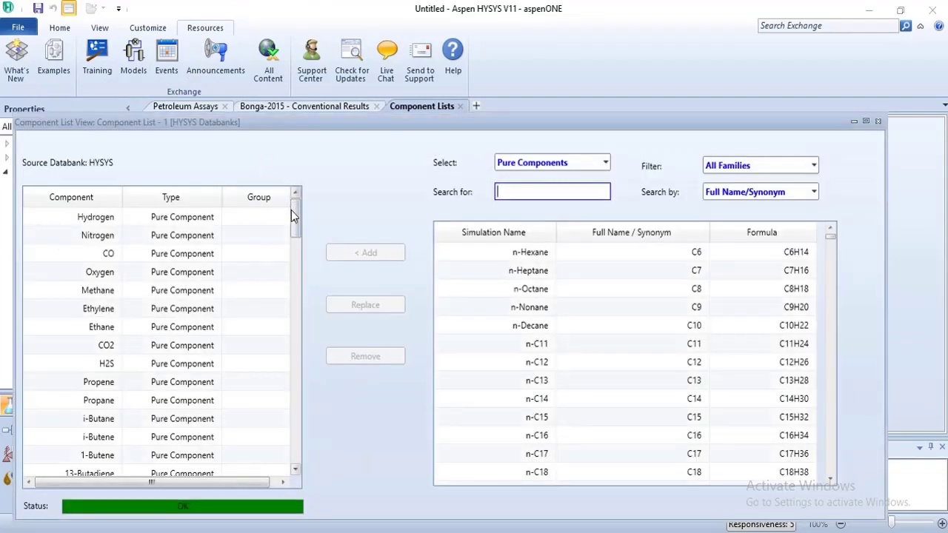
{"action": "scroll", "coordinate": [293, 277], "scroll_direction": "down", "scroll_amount": 2}
{"action": "left_click_drag", "start_coordinate": [295, 237], "coordinate": [314, 220]}
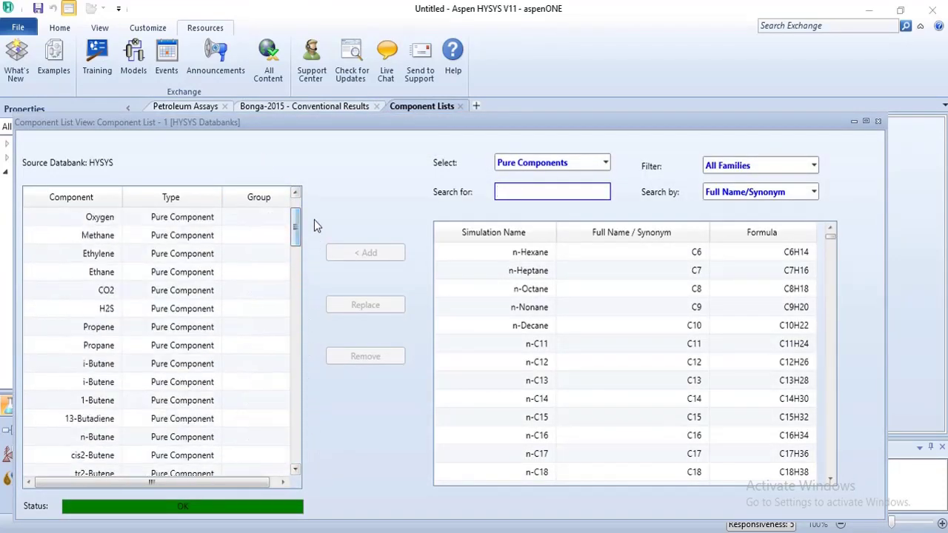
{"action": "left_click", "coordinate": [879, 122]}
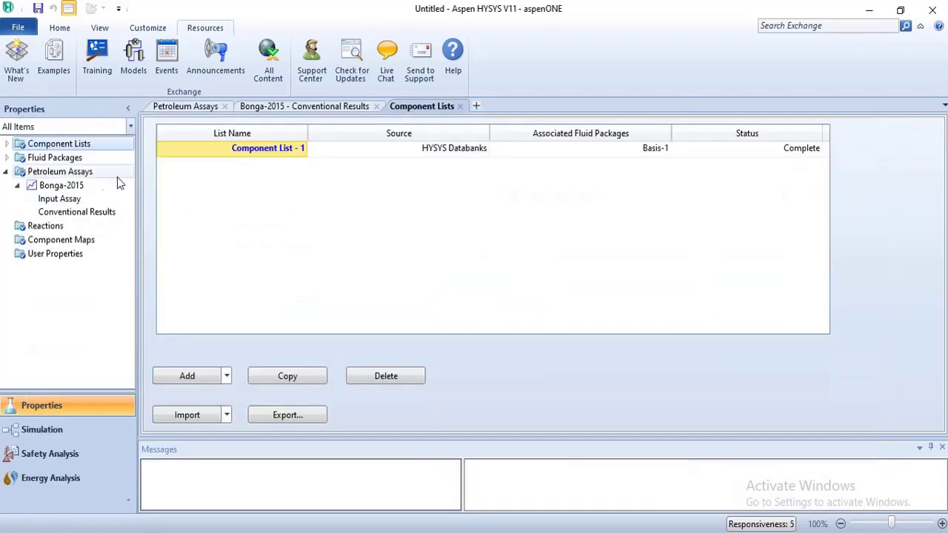
Check the property package and options of the Basis-1 fluid package, closing its view when done
{"action": "left_click", "coordinate": [82, 159]}
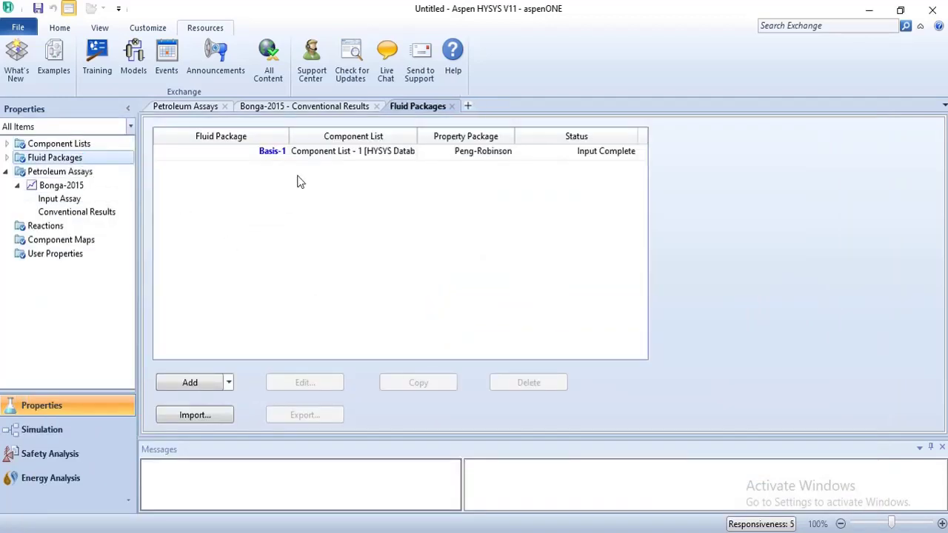
{"action": "double_click", "coordinate": [272, 152]}
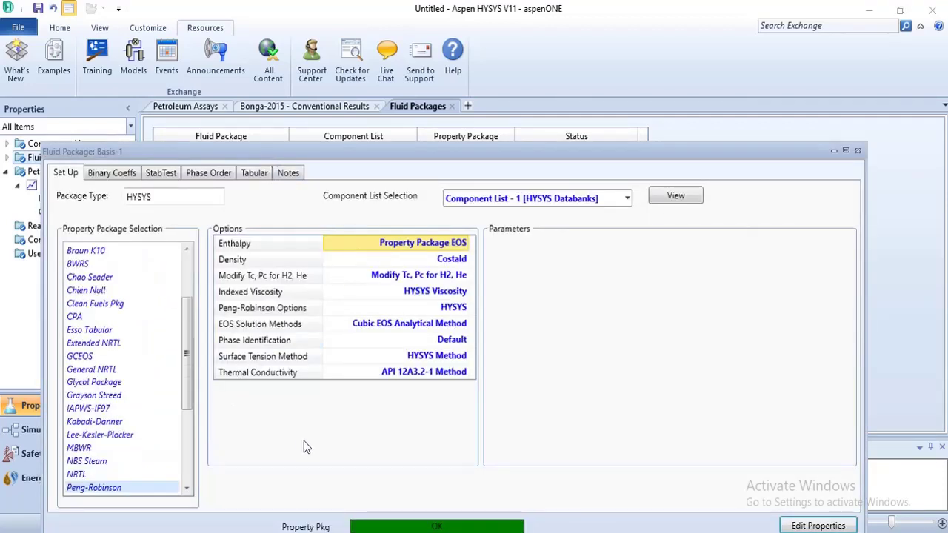
{"action": "left_click_drag", "start_coordinate": [452, 156], "coordinate": [460, 88]}
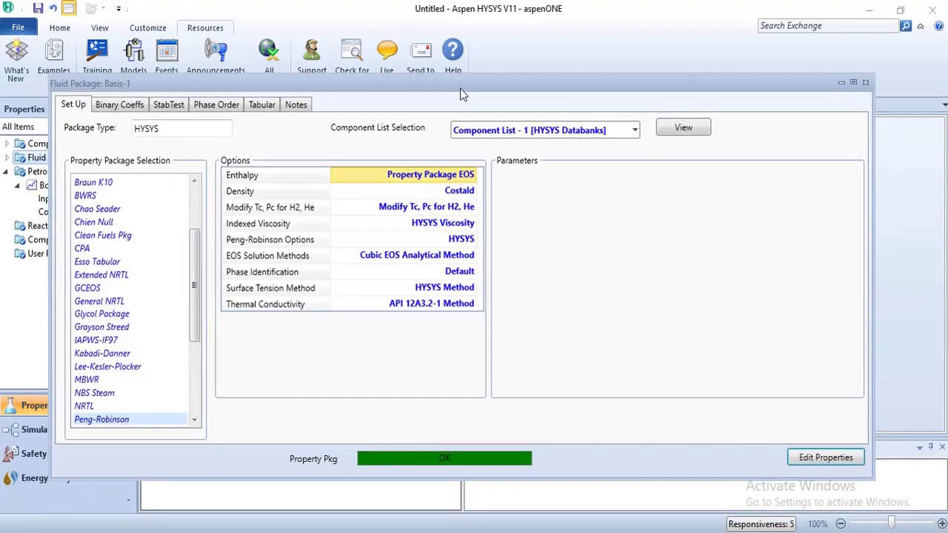
{"action": "left_click", "coordinate": [866, 82]}
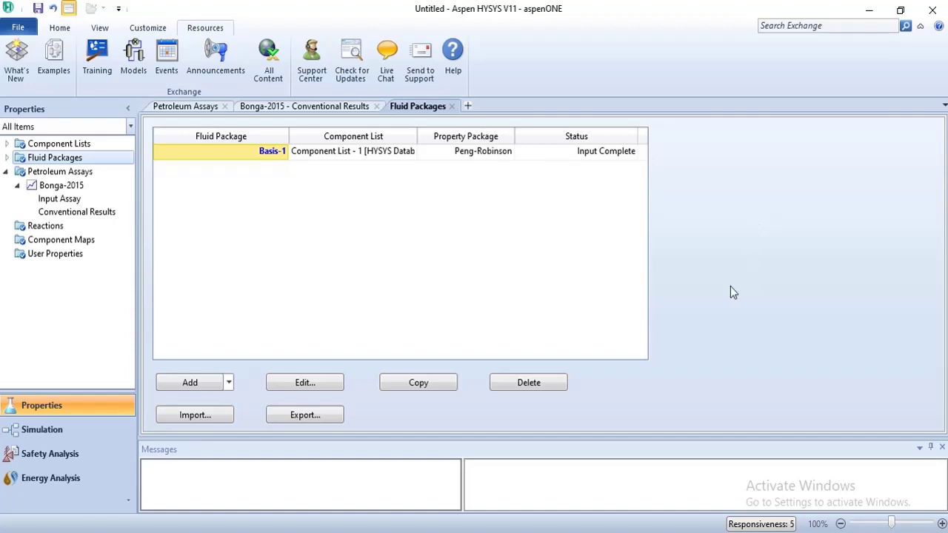
Enter the simulation environment, and reposition and lengthen the Model Palette to show more unit operations
{"action": "left_click", "coordinate": [85, 429]}
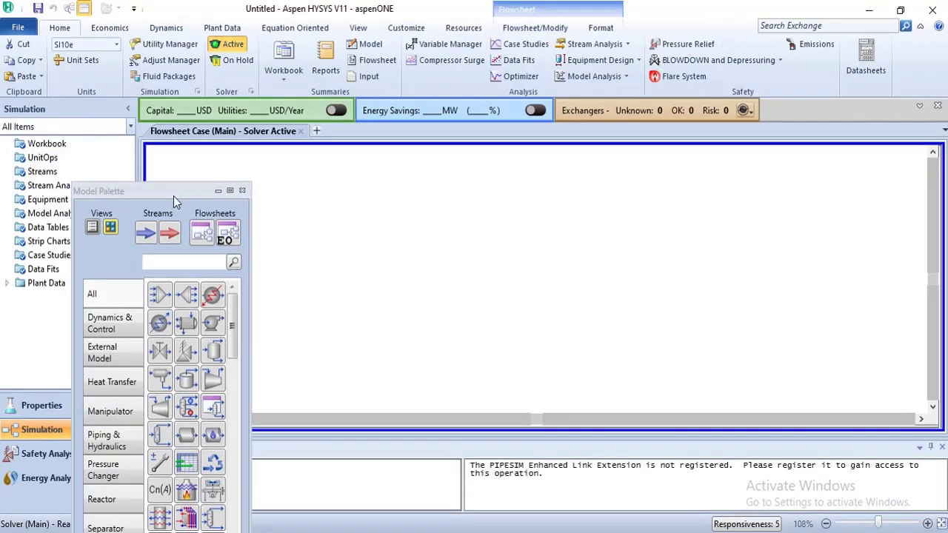
{"action": "left_click_drag", "start_coordinate": [170, 195], "coordinate": [156, 182]}
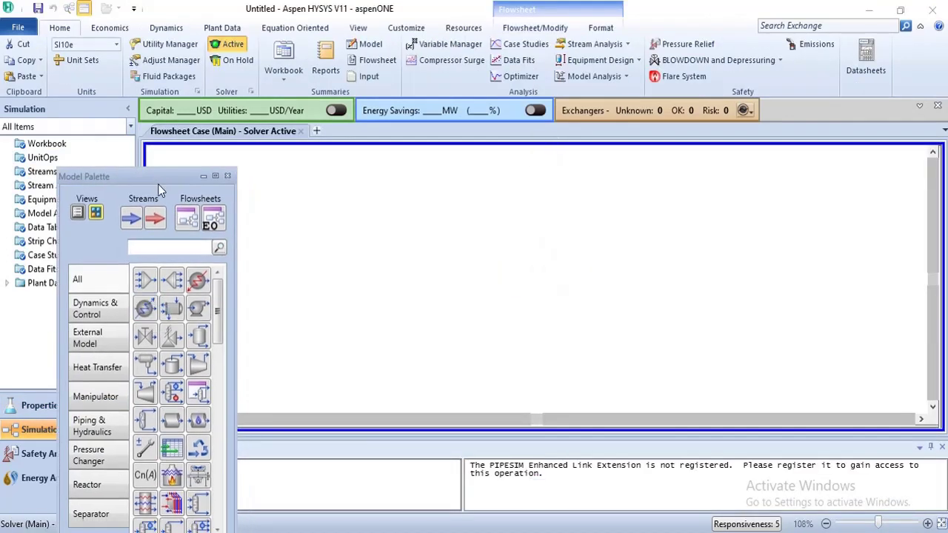
{"action": "left_click_drag", "start_coordinate": [167, 175], "coordinate": [141, 50]}
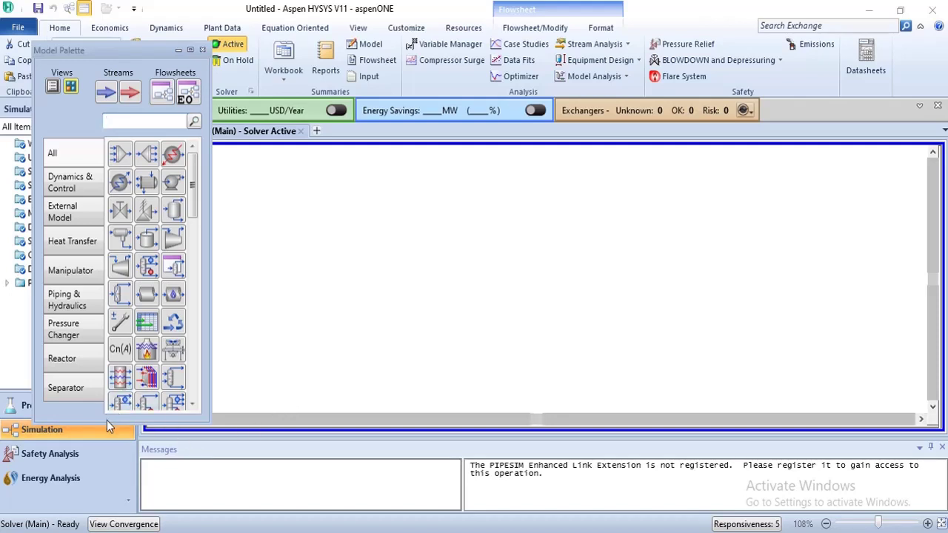
{"action": "left_click_drag", "start_coordinate": [107, 423], "coordinate": [107, 482]}
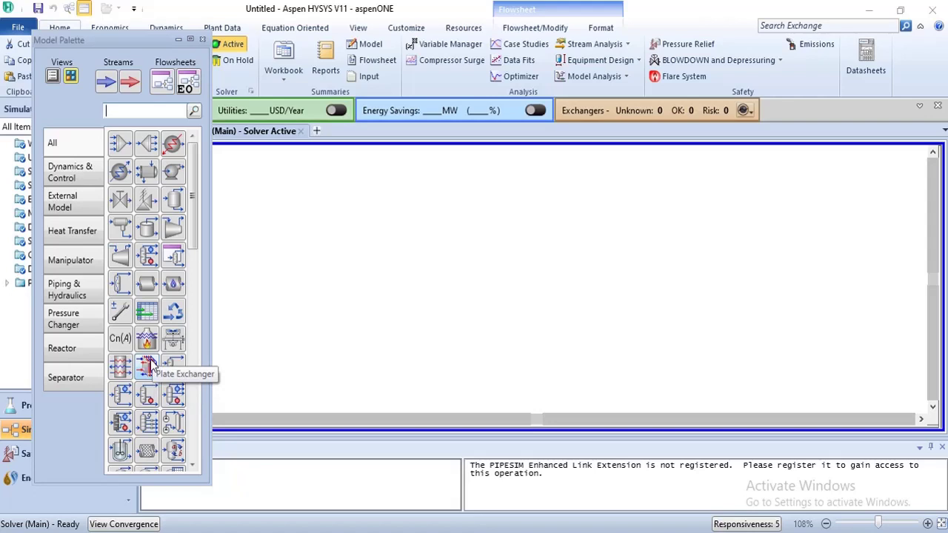
Place a Plate Exchanger on the main flowsheet with clear space around it
{"action": "left_click_drag", "start_coordinate": [151, 371], "coordinate": [286, 318]}
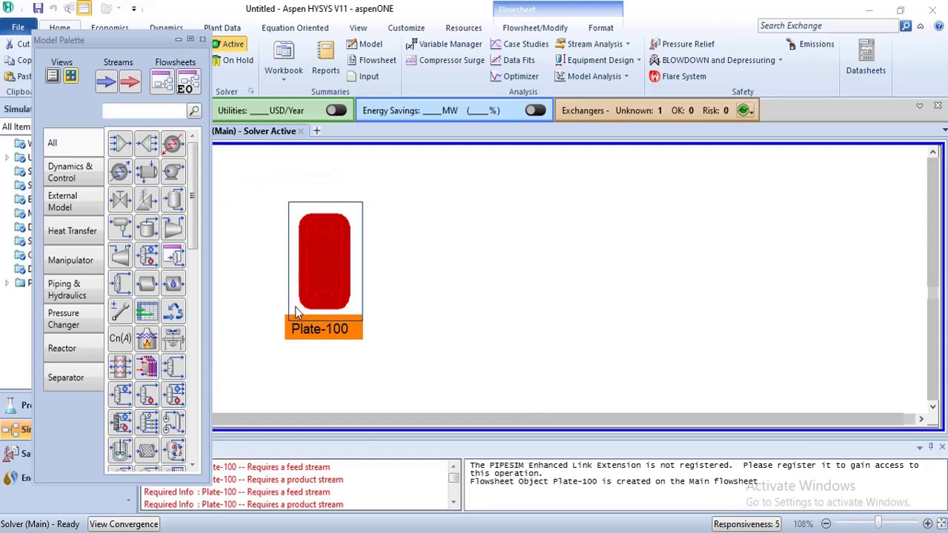
{"action": "left_click_drag", "start_coordinate": [301, 306], "coordinate": [329, 312]}
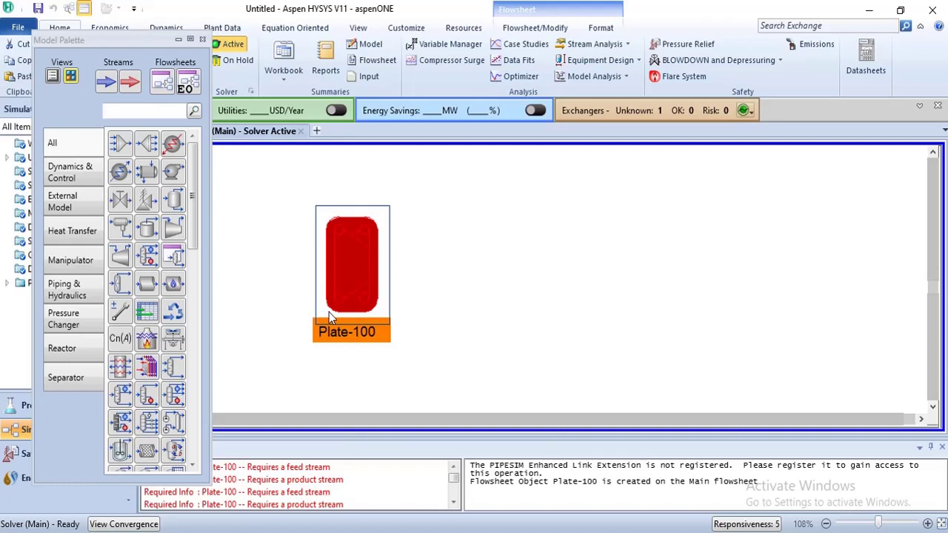
{"action": "left_click", "coordinate": [292, 276]}
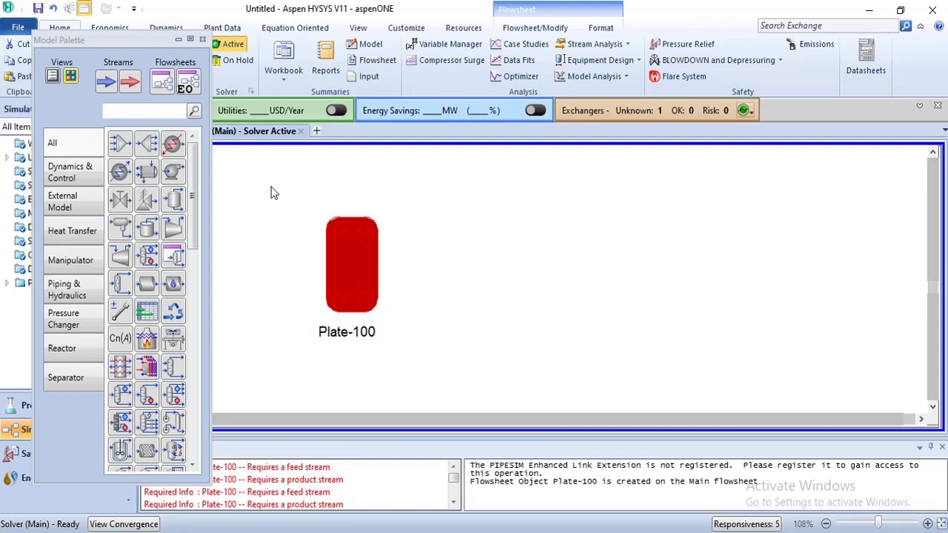
Connect CRUDE OIL as the cold side inlet and HEATED OIL as the cold side outlet of the plate exchanger
{"action": "double_click", "coordinate": [363, 249]}
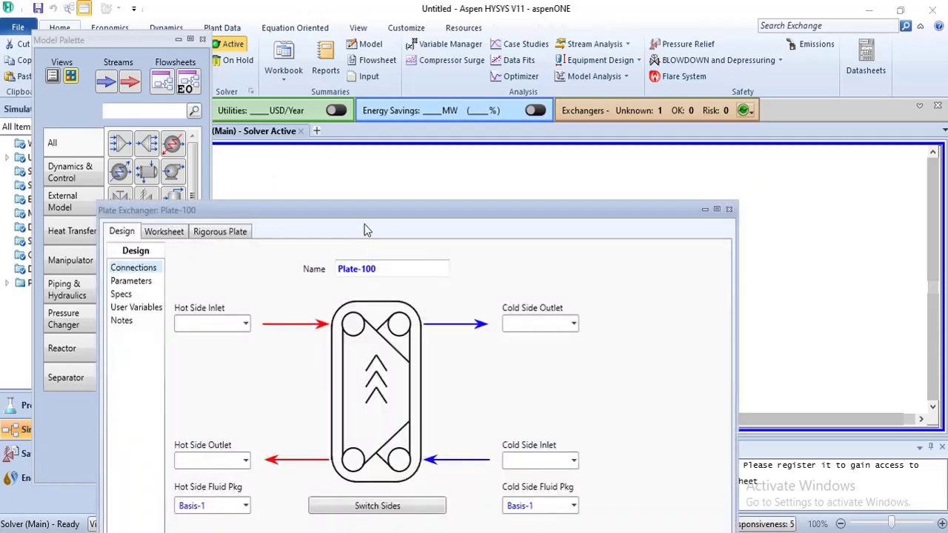
{"action": "left_click_drag", "start_coordinate": [364, 222], "coordinate": [393, 73]}
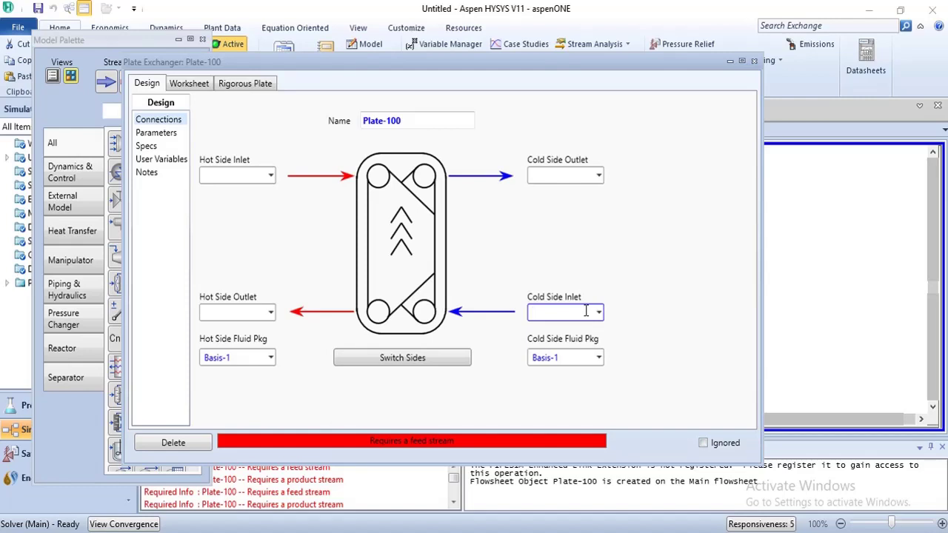
{"action": "type", "text": "CRUDE OIL"}
{"action": "key", "text": "Return"}
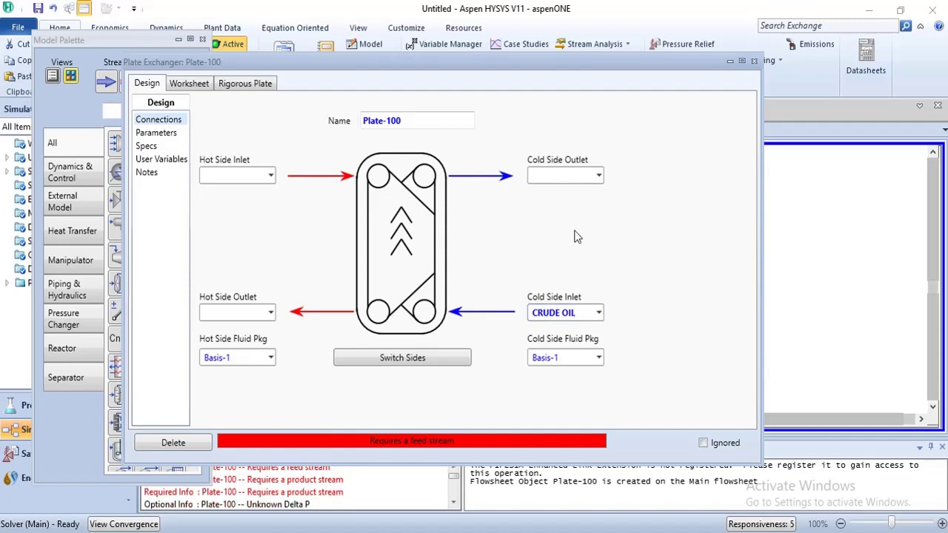
{"action": "left_click", "coordinate": [552, 176]}
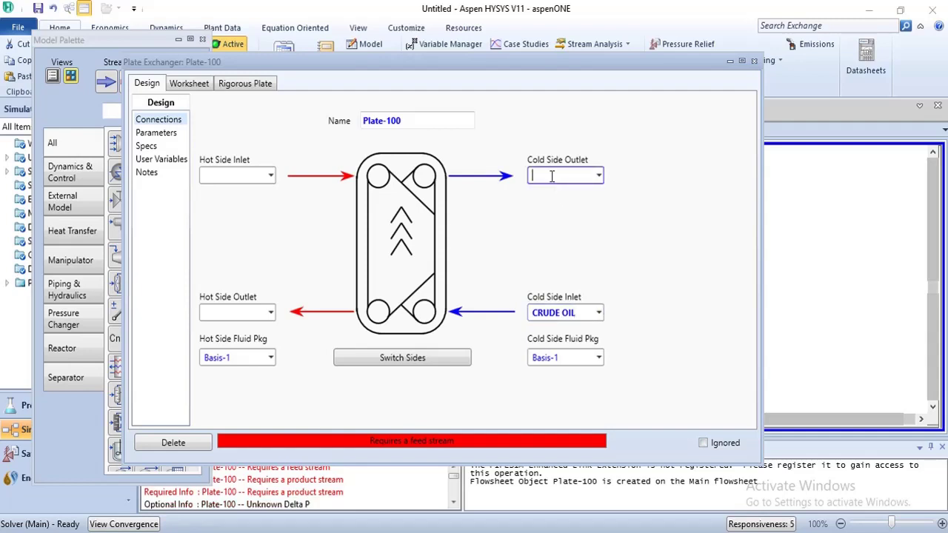
{"action": "type", "text": "HEATED OIL"}
{"action": "key", "text": "Return"}
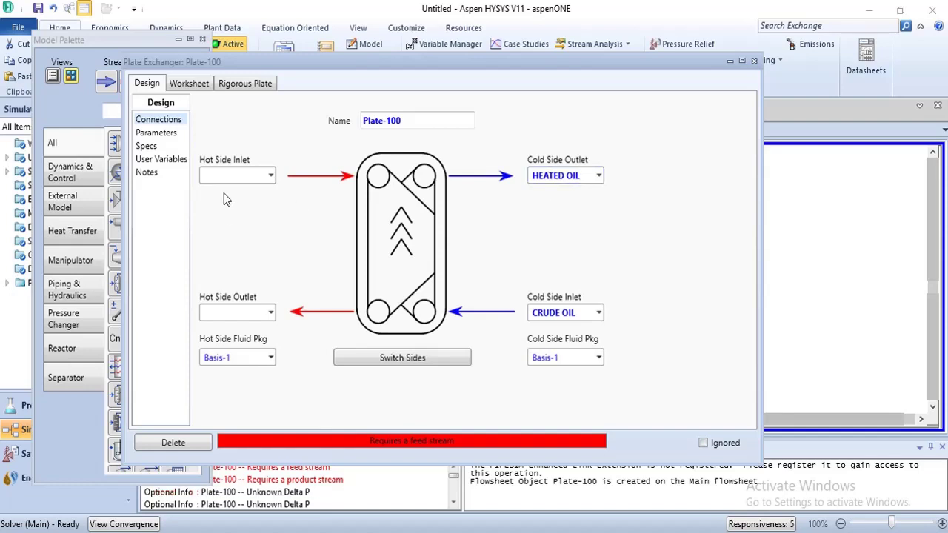
Connect STEAM as the hot side inlet and HOT WATER as the hot side outlet of the plate exchanger
{"action": "left_click", "coordinate": [226, 174]}
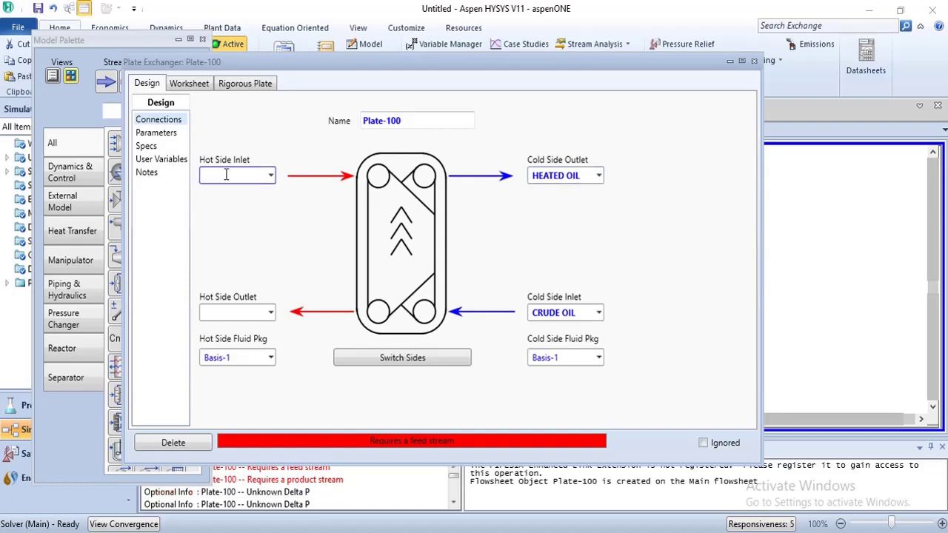
{"action": "type", "text": "STEAM"}
{"action": "left_click", "coordinate": [251, 312]}
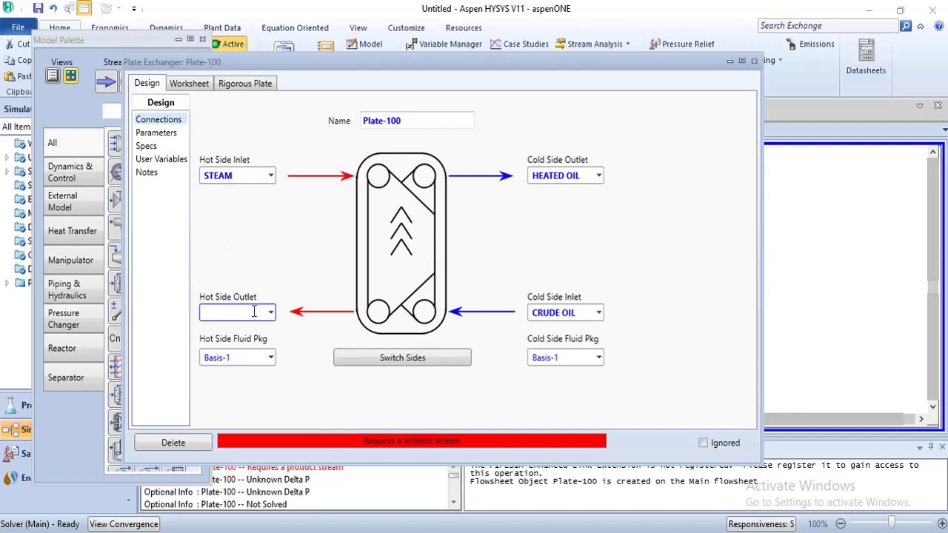
{"action": "type", "text": "HOT WATER"}
{"action": "key", "text": "Return"}
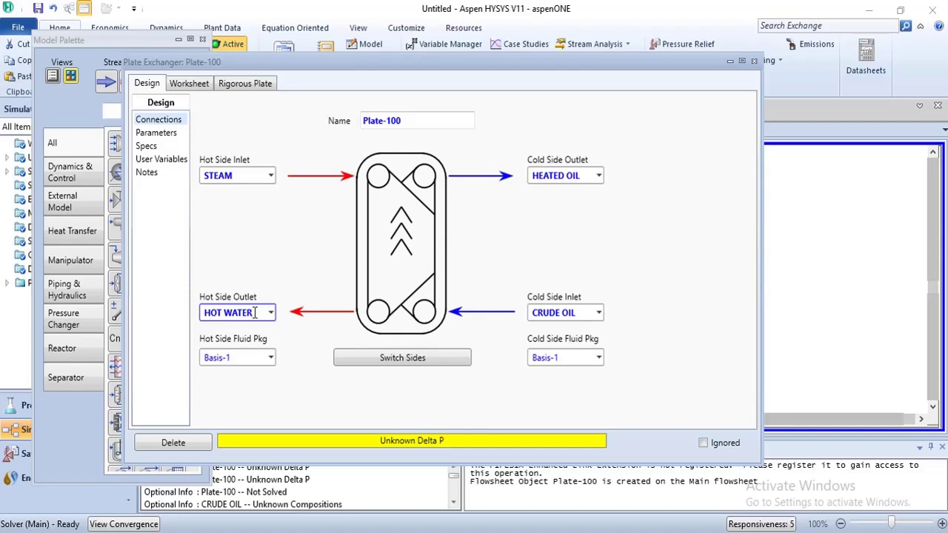
Specify the CRUDE OIL conditions in the exchanger worksheet as 25 °C, 1 atm and a molar flow of 100 kgmole/h
{"action": "left_click", "coordinate": [203, 85]}
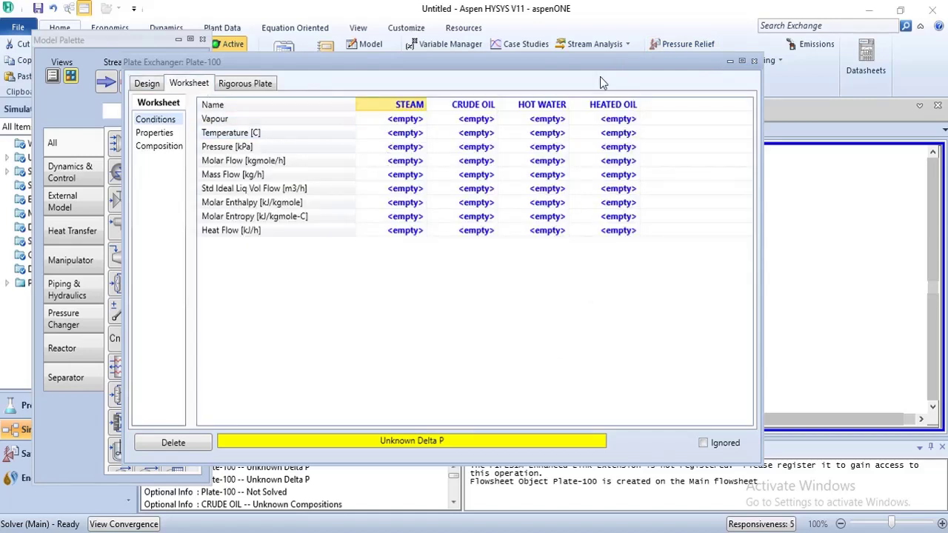
{"action": "left_click", "coordinate": [474, 122]}
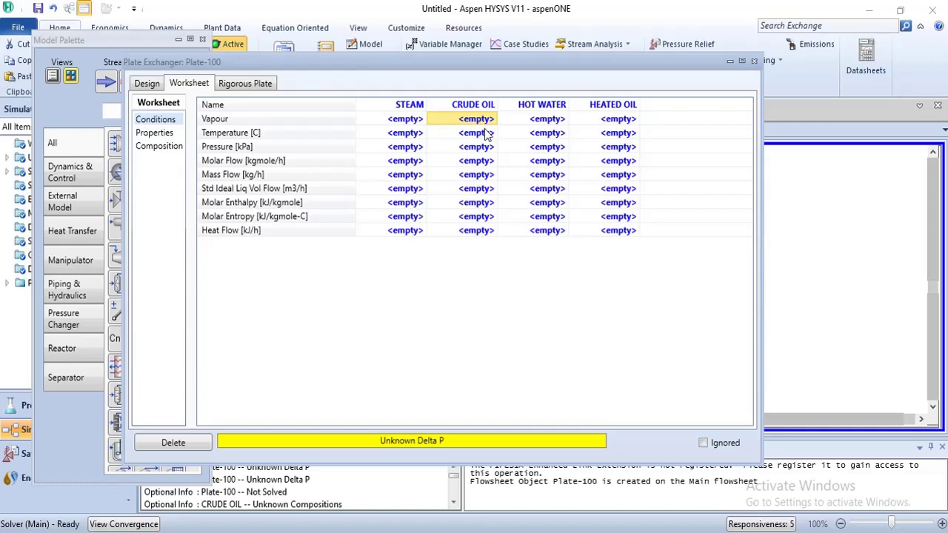
{"action": "left_click", "coordinate": [489, 136]}
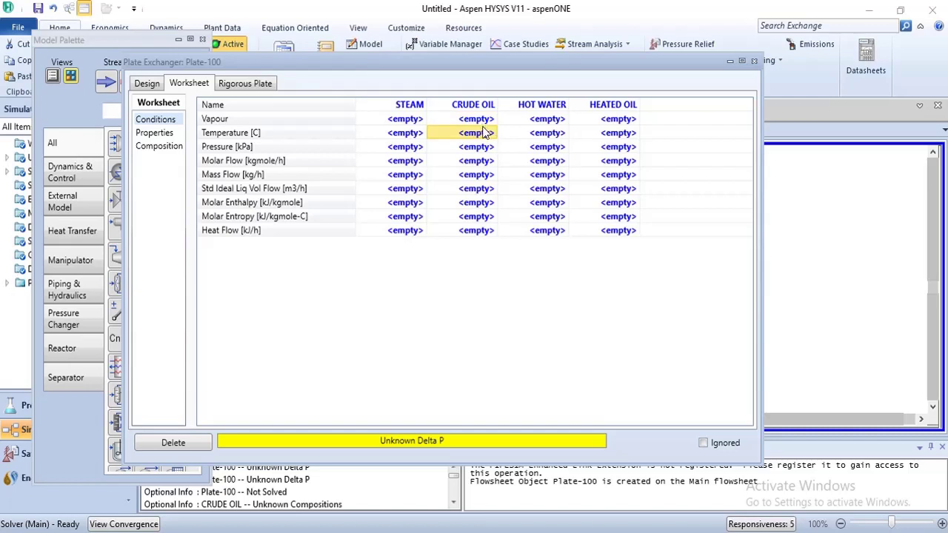
{"action": "type", "text": "25"}
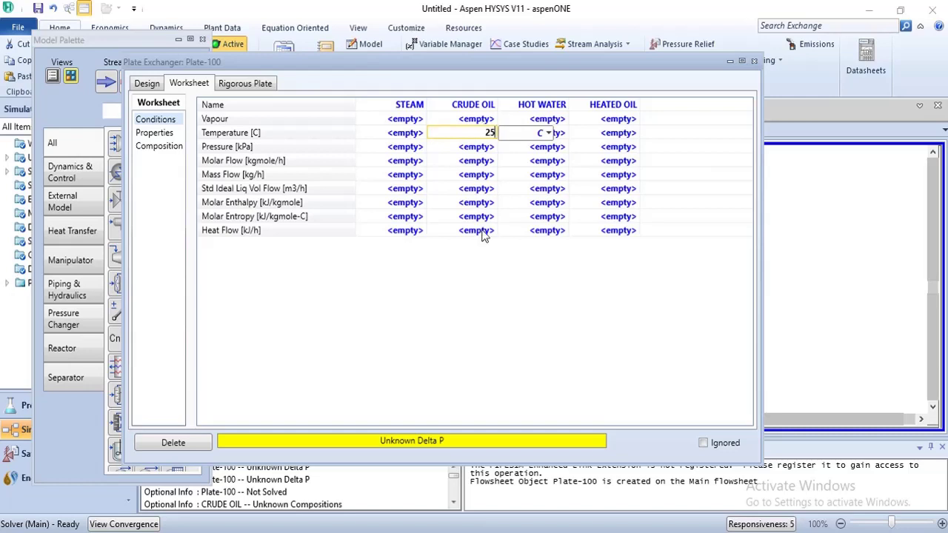
{"action": "key", "text": "Return"}
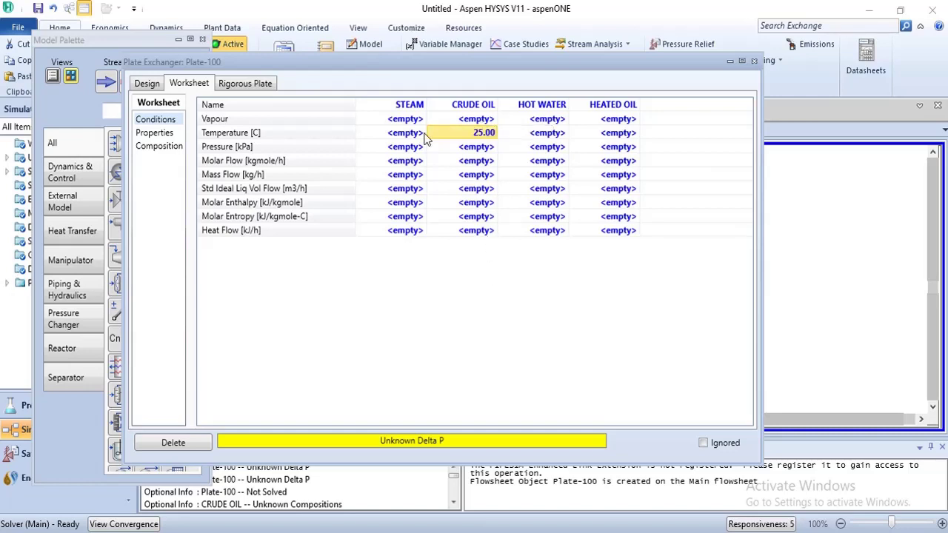
{"action": "left_click", "coordinate": [477, 153]}
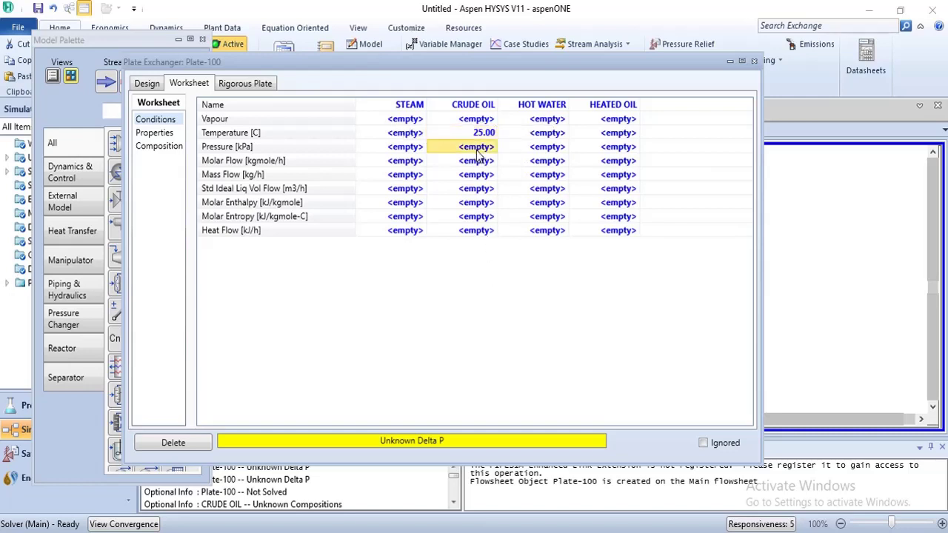
{"action": "type", "text": "1"}
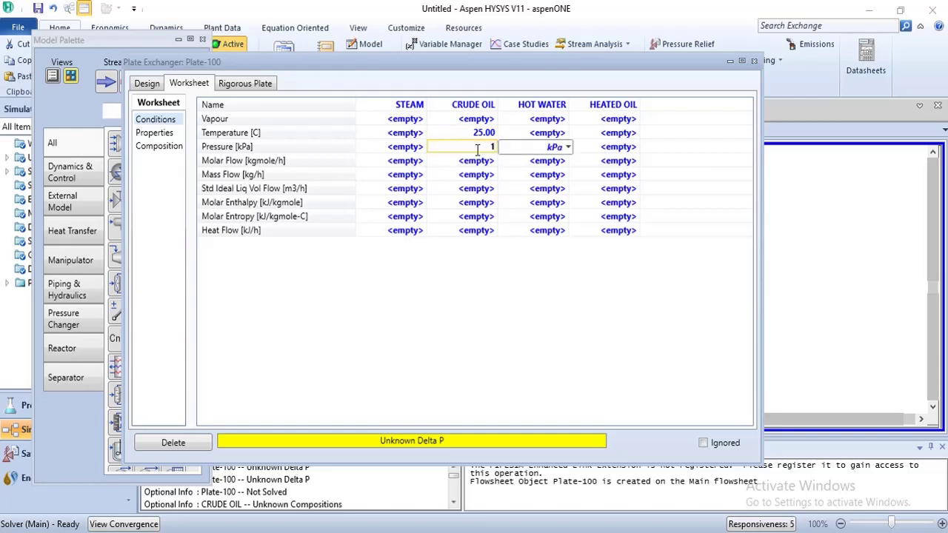
{"action": "left_click", "coordinate": [569, 148]}
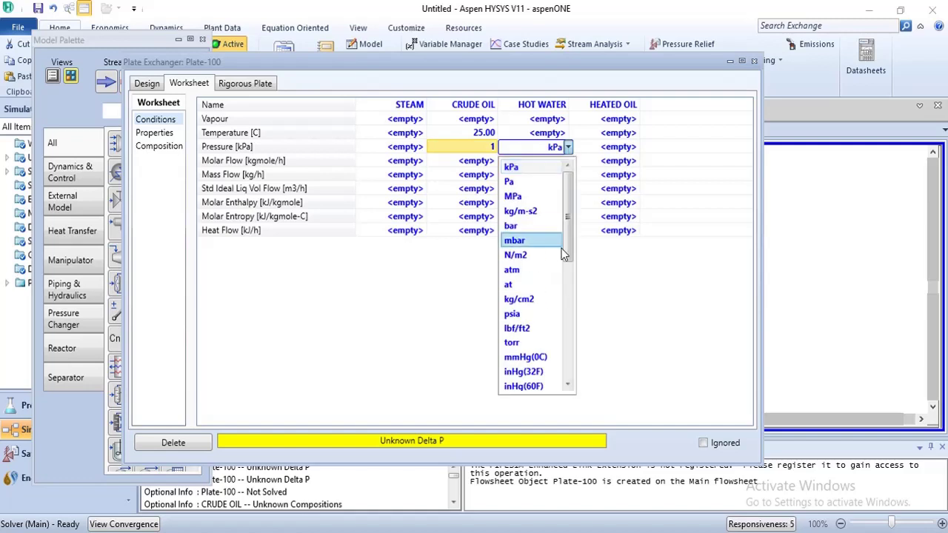
{"action": "left_click", "coordinate": [548, 271]}
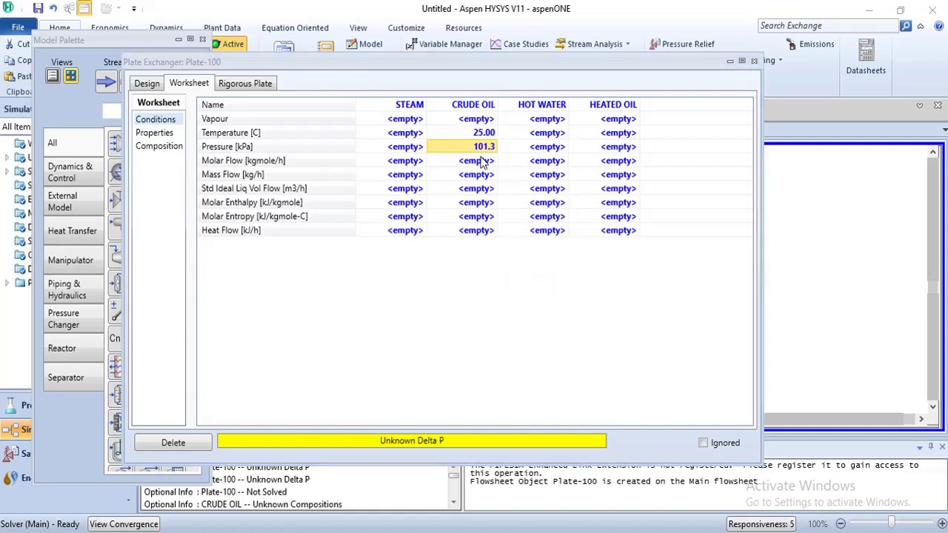
{"action": "left_click", "coordinate": [483, 162]}
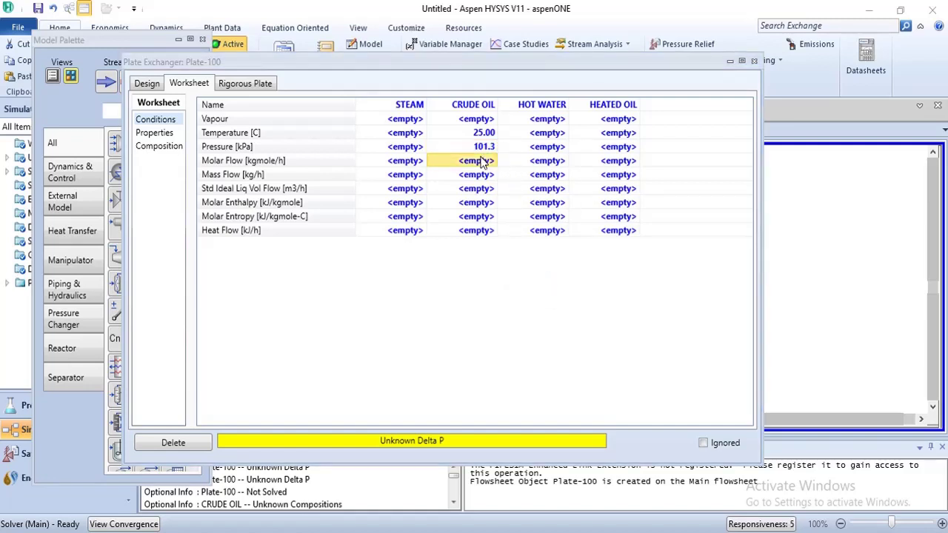
{"action": "type", "text": "100"}
{"action": "key", "text": "Return"}
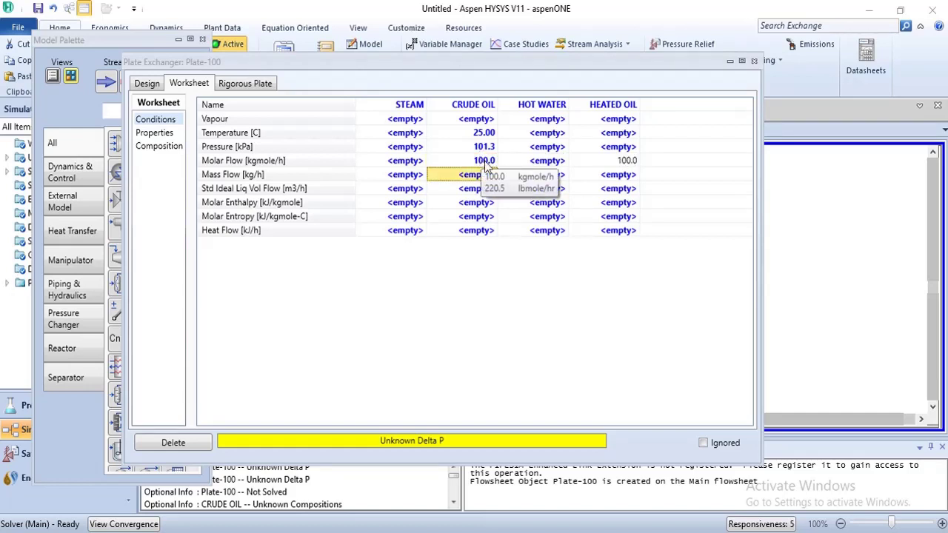
Specify the STEAM conditions as 150 °C, 1 atm and a molar flow of 100 kgmole/h
{"action": "left_click", "coordinate": [410, 135]}
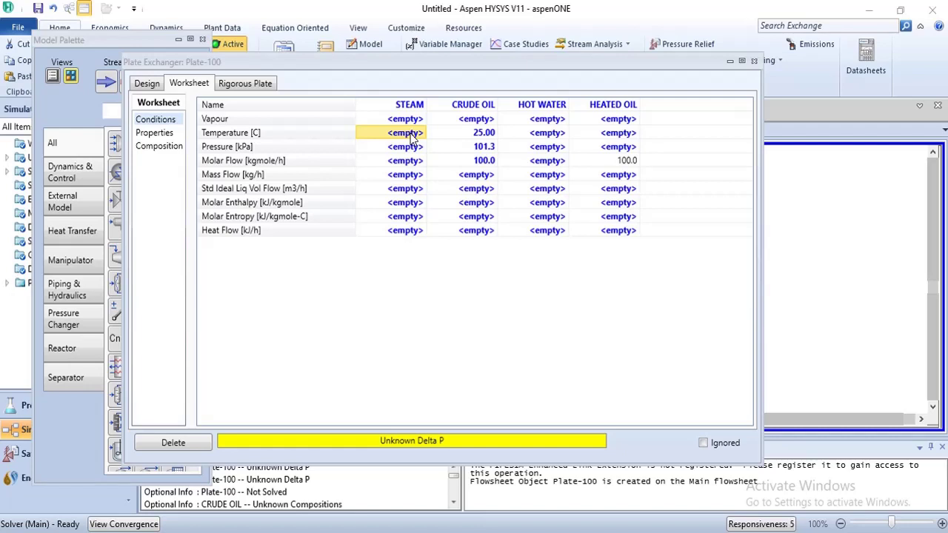
{"action": "type", "text": "150"}
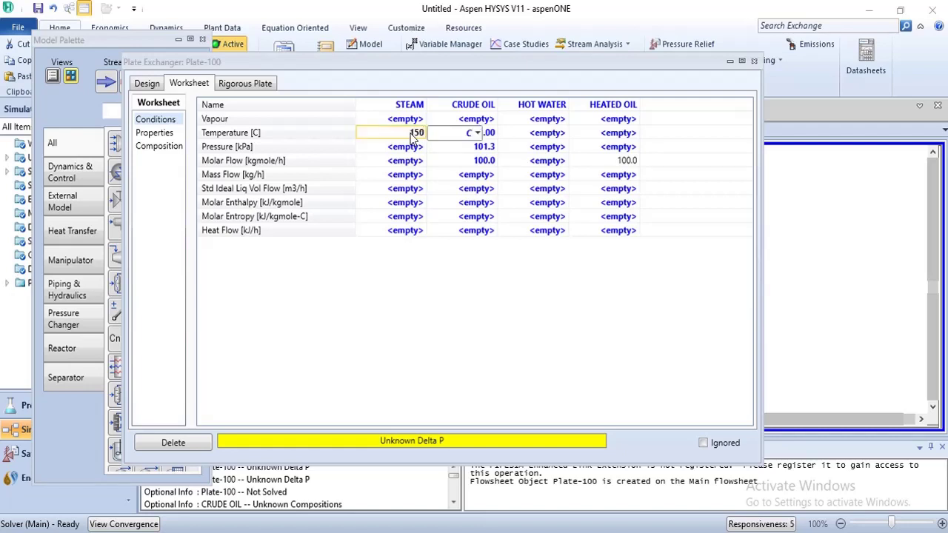
{"action": "key", "text": "Return"}
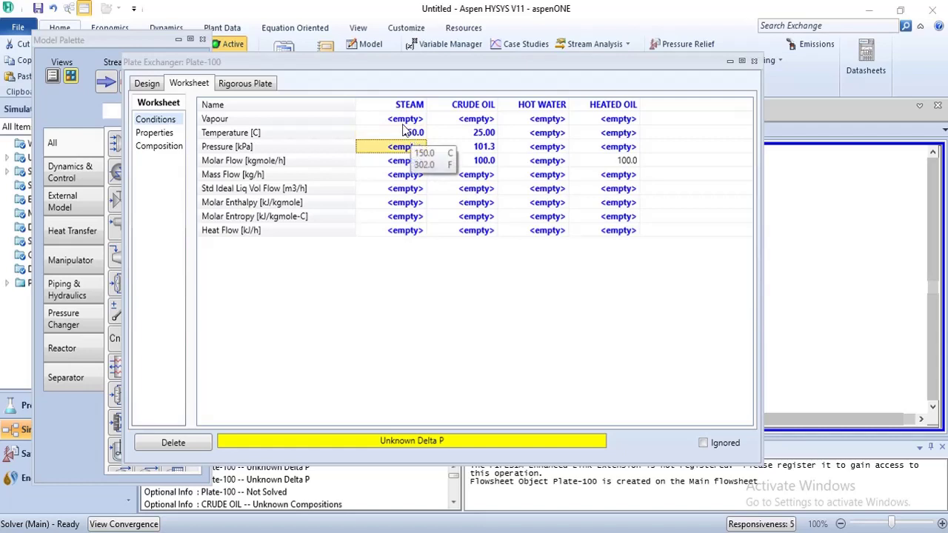
{"action": "left_click", "coordinate": [406, 148]}
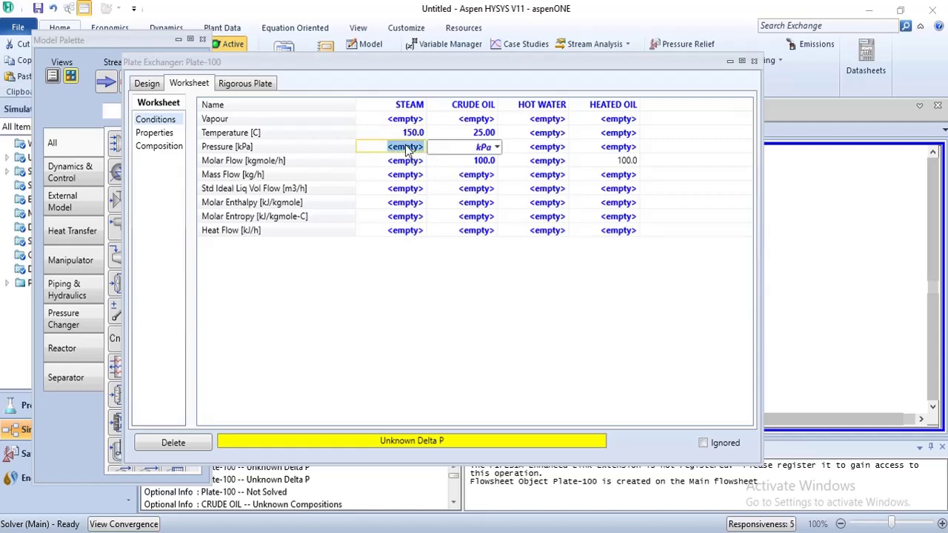
{"action": "type", "text": "1"}
{"action": "left_click", "coordinate": [498, 147]}
{"action": "left_click", "coordinate": [482, 270]}
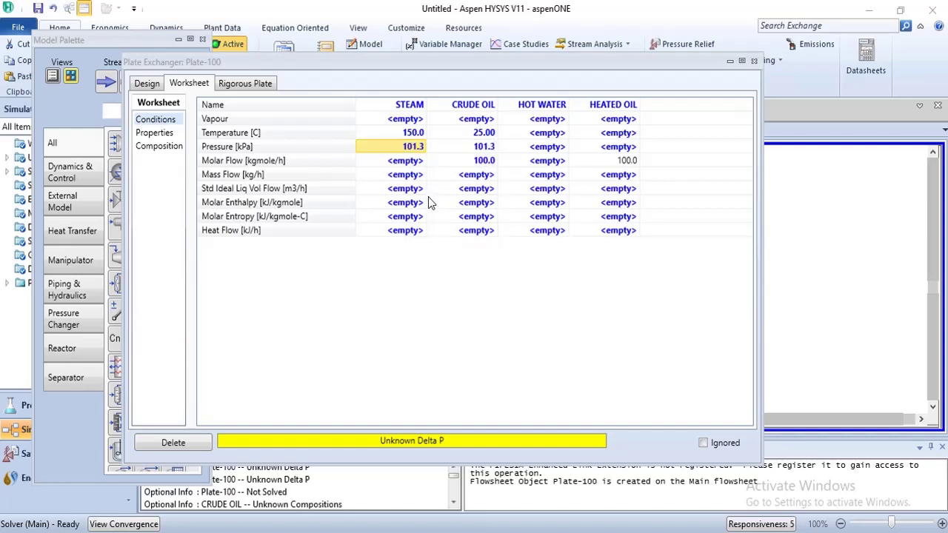
{"action": "left_click", "coordinate": [412, 163]}
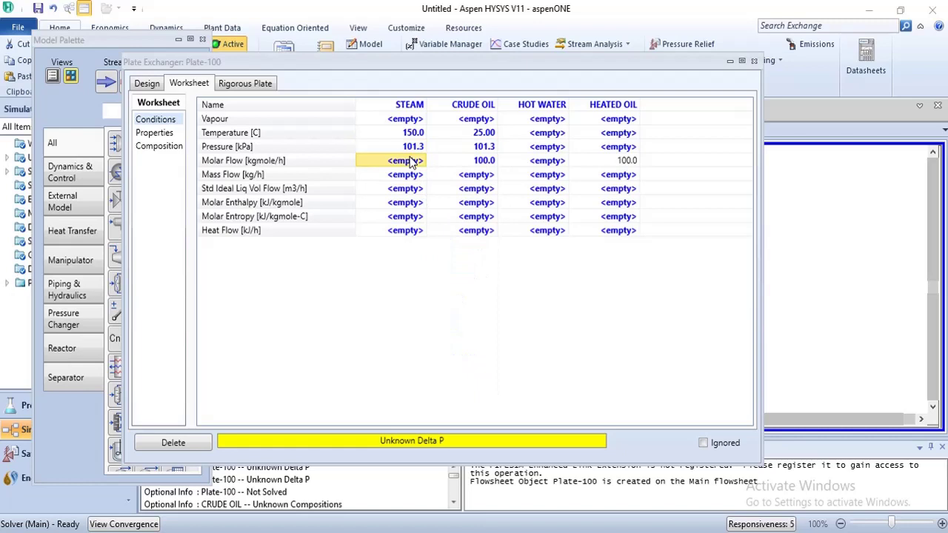
{"action": "type", "text": "100"}
{"action": "key", "text": "Return"}
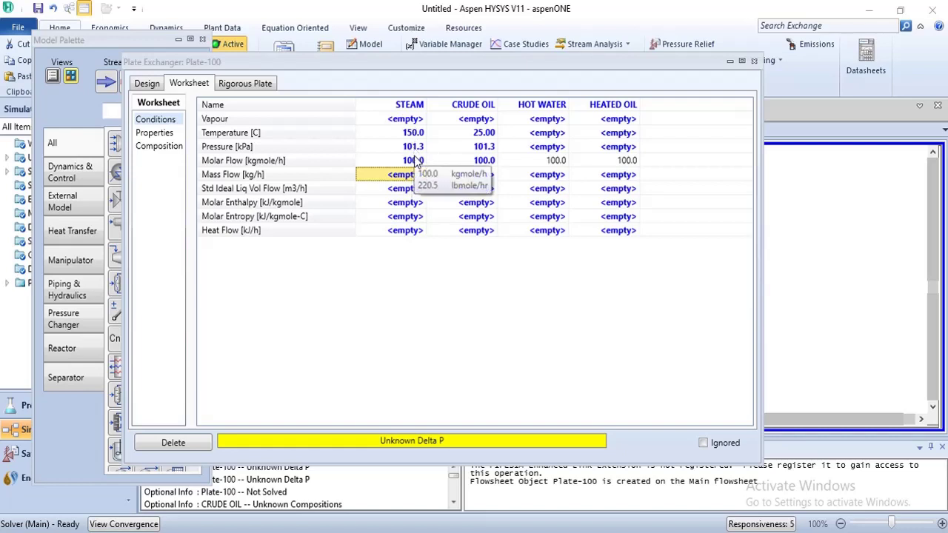
Define the STEAM stream's composition as pure water with an H2O mole fraction of 1, closing the stream view when done
{"action": "left_click", "coordinate": [409, 104]}
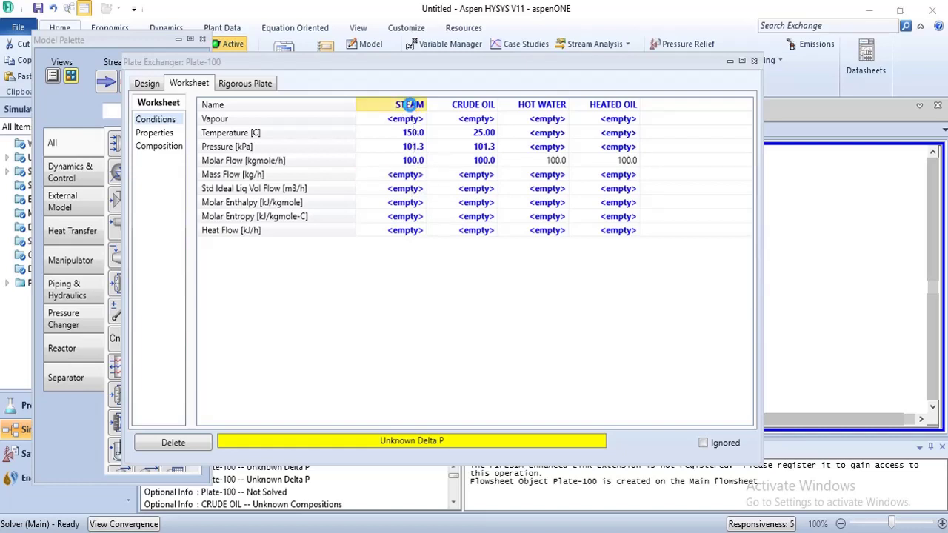
{"action": "double_click", "coordinate": [409, 104]}
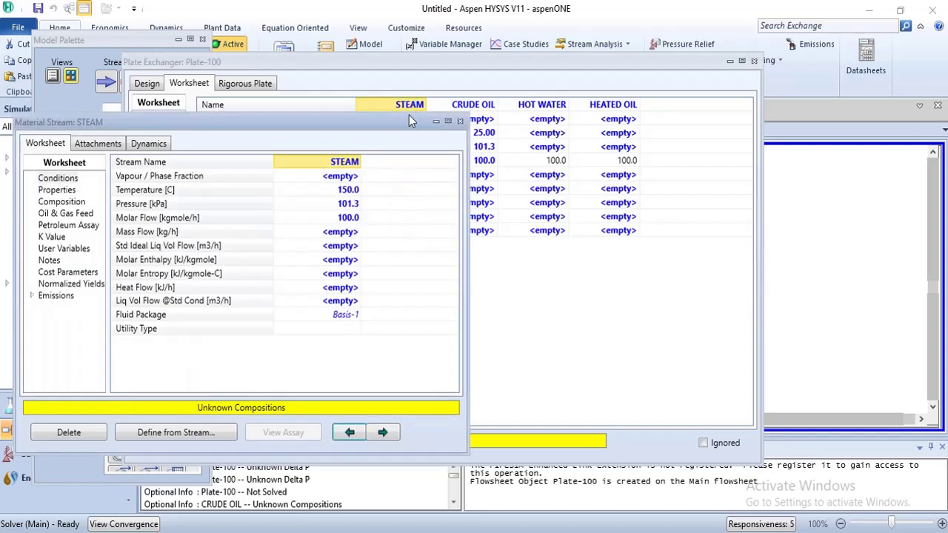
{"action": "left_click", "coordinate": [78, 202]}
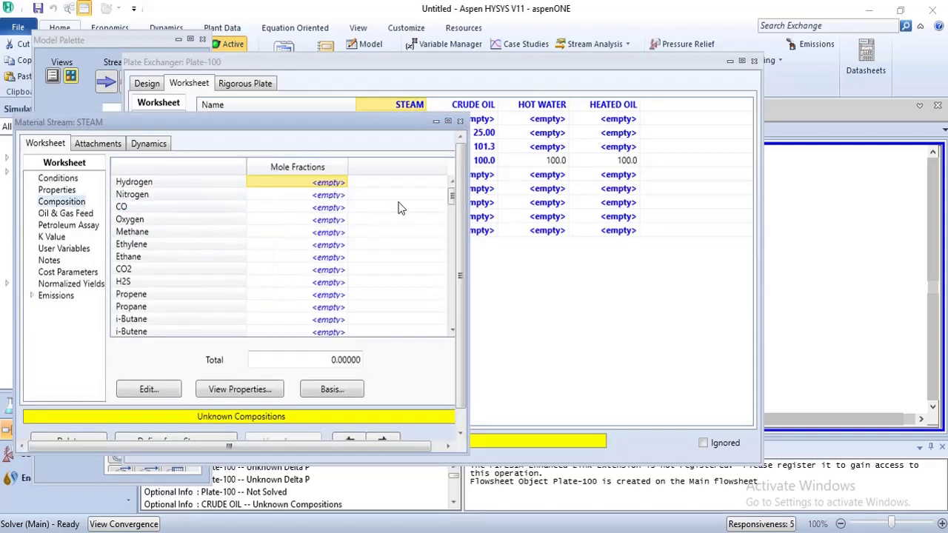
{"action": "scroll", "coordinate": [457, 196], "scroll_direction": "down", "scroll_amount": 2}
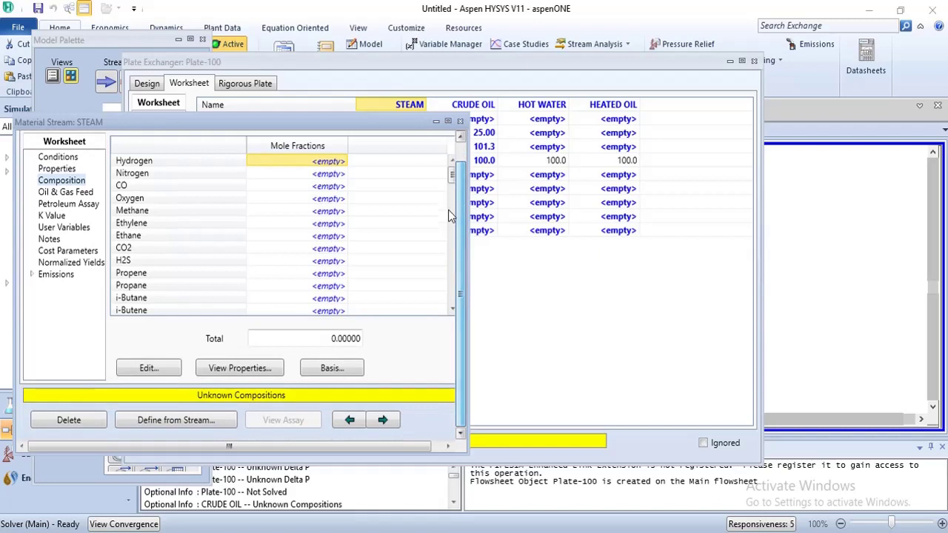
{"action": "left_click_drag", "start_coordinate": [451, 177], "coordinate": [452, 225]}
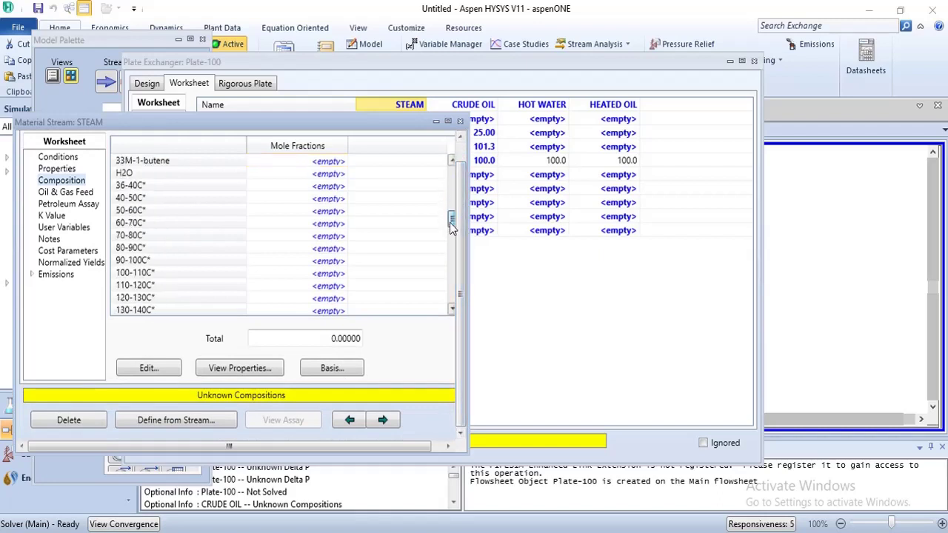
{"action": "left_click", "coordinate": [325, 174]}
{"action": "type", "text": "1"}
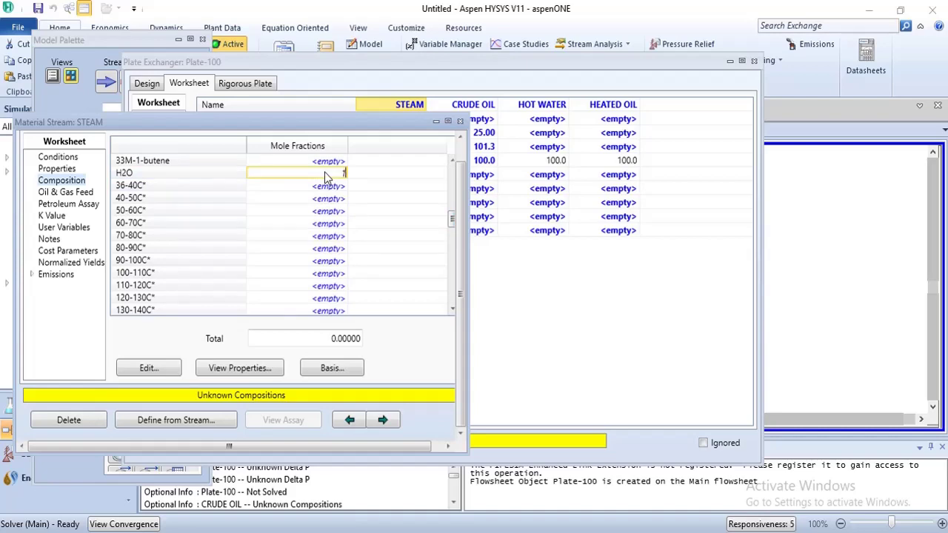
{"action": "key", "text": "Return"}
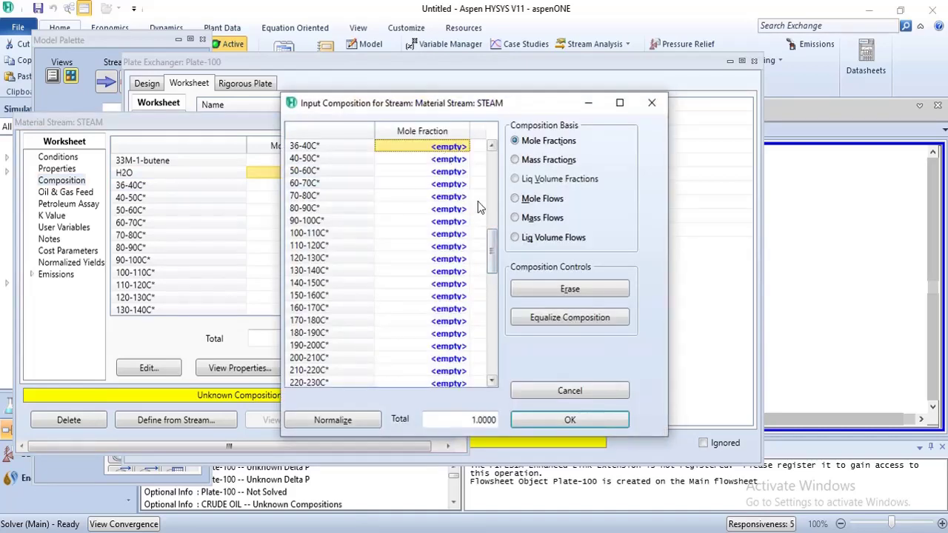
{"action": "left_click", "coordinate": [491, 146]}
{"action": "left_click", "coordinate": [491, 146]}
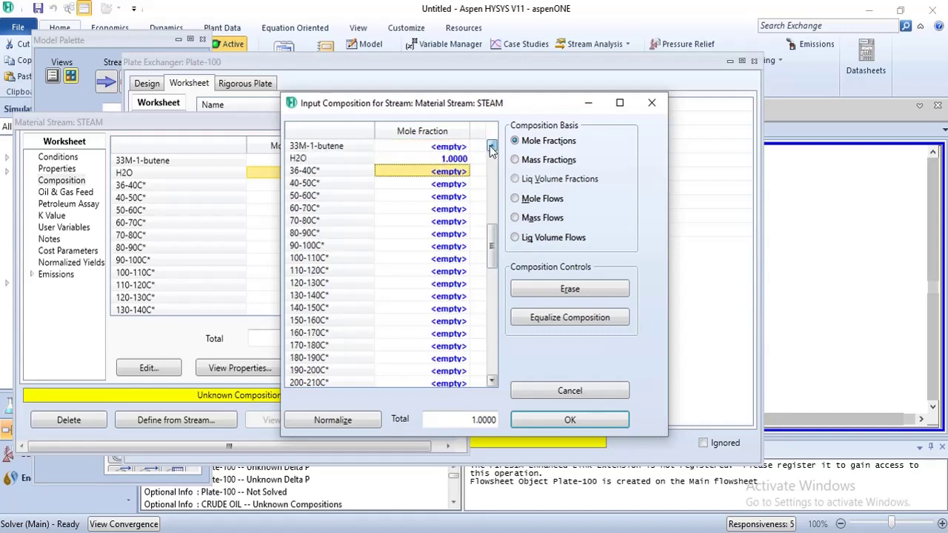
{"action": "left_click", "coordinate": [383, 156]}
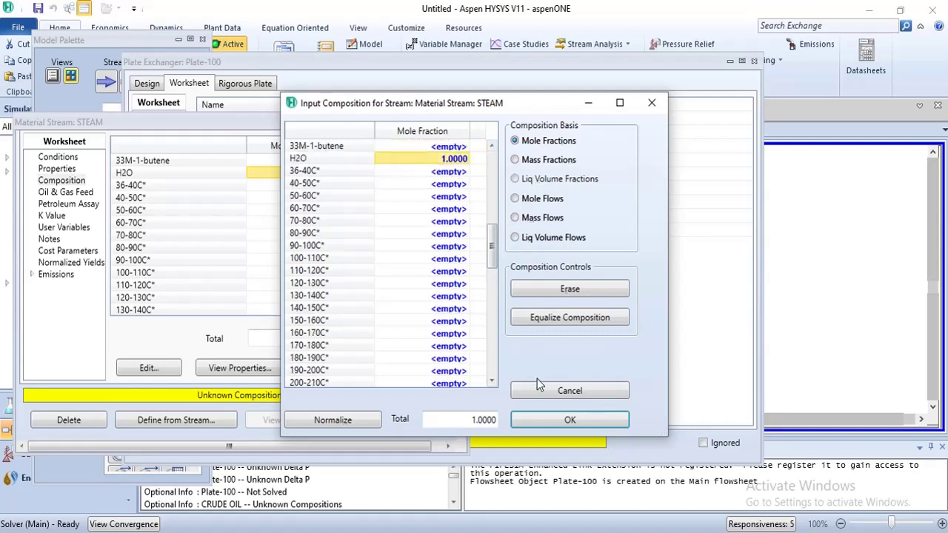
{"action": "left_click", "coordinate": [541, 421]}
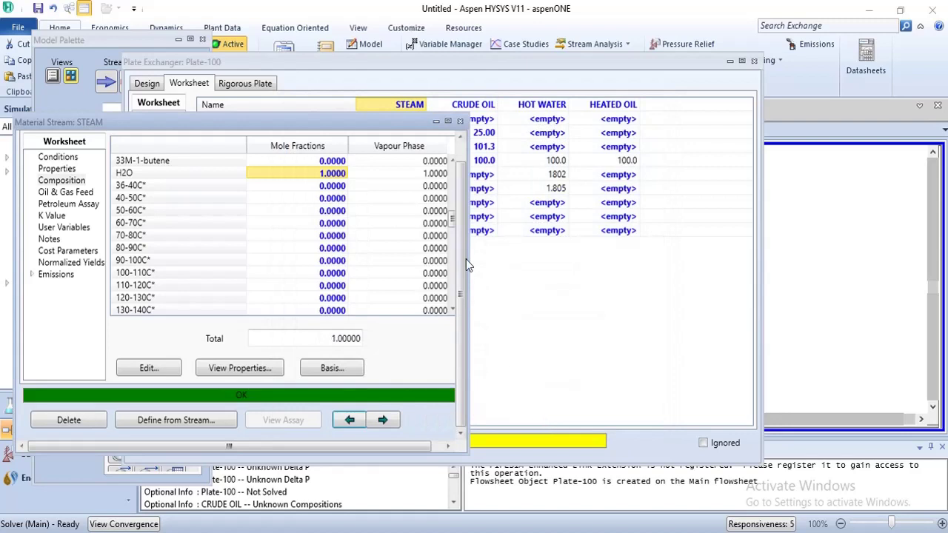
{"action": "left_click", "coordinate": [459, 123]}
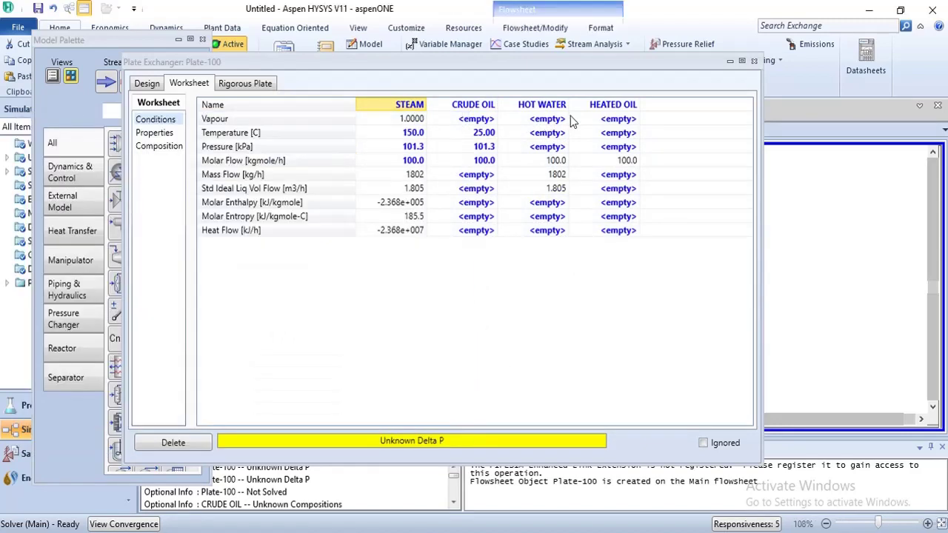
Attach the existing Bonga-2015 petroleum assay to the CRUDE OIL stream and check the stream's resulting composition
{"action": "left_click", "coordinate": [754, 62]}
{"action": "left_click", "coordinate": [754, 62]}
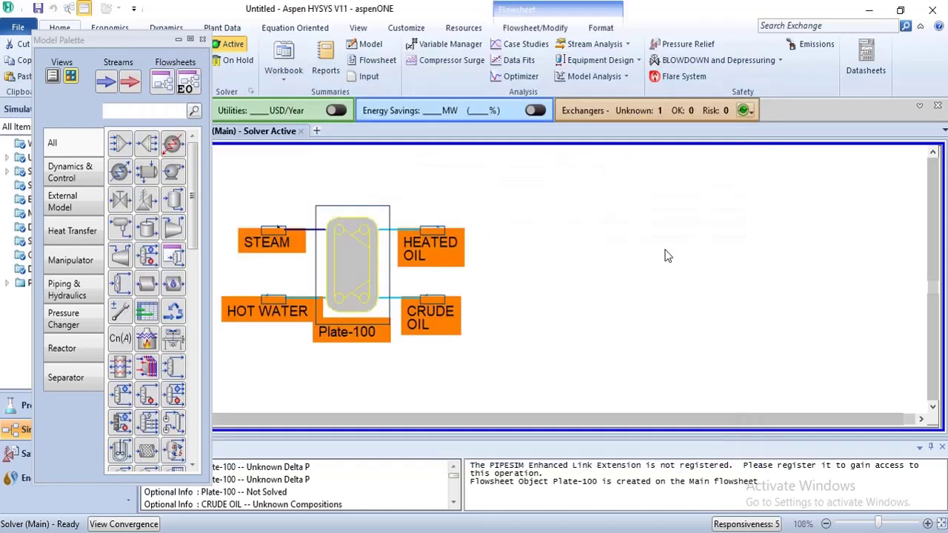
{"action": "double_click", "coordinate": [437, 306]}
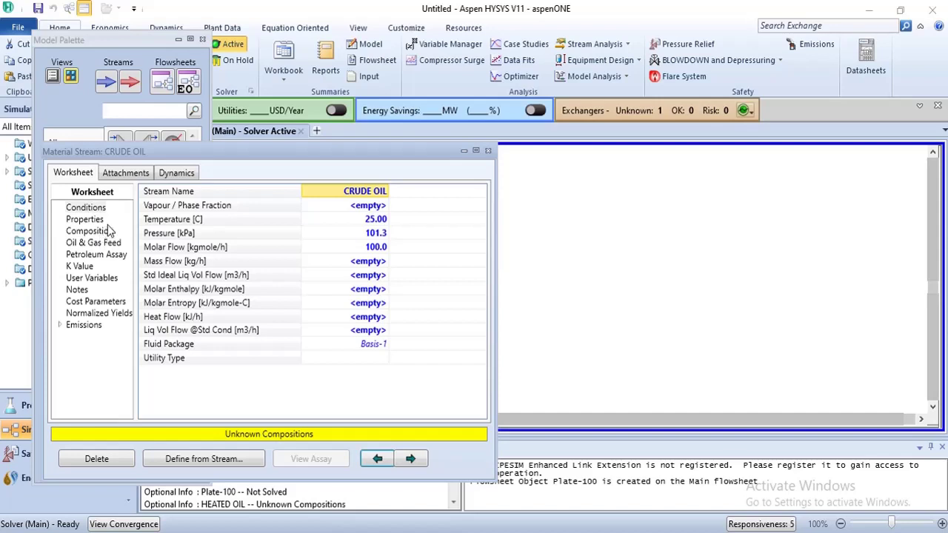
{"action": "left_click", "coordinate": [117, 257]}
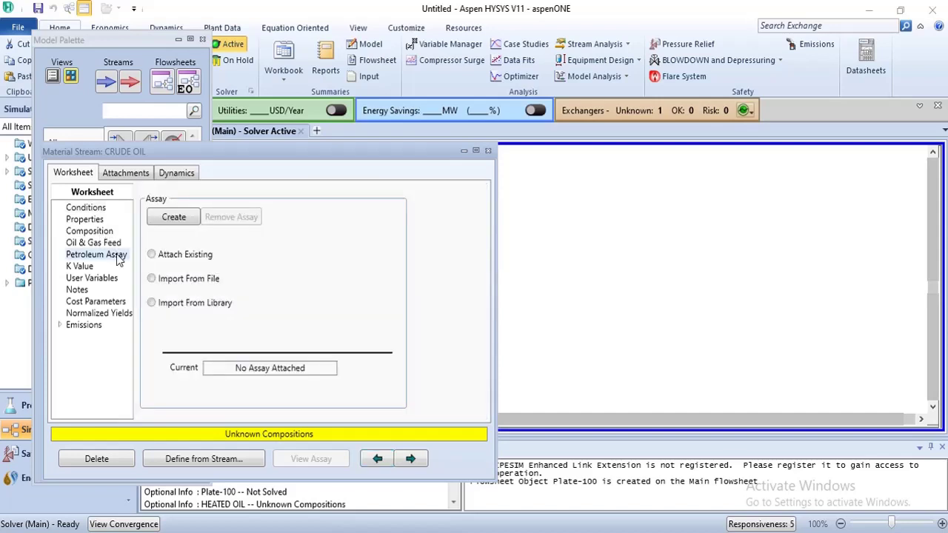
{"action": "left_click", "coordinate": [156, 255]}
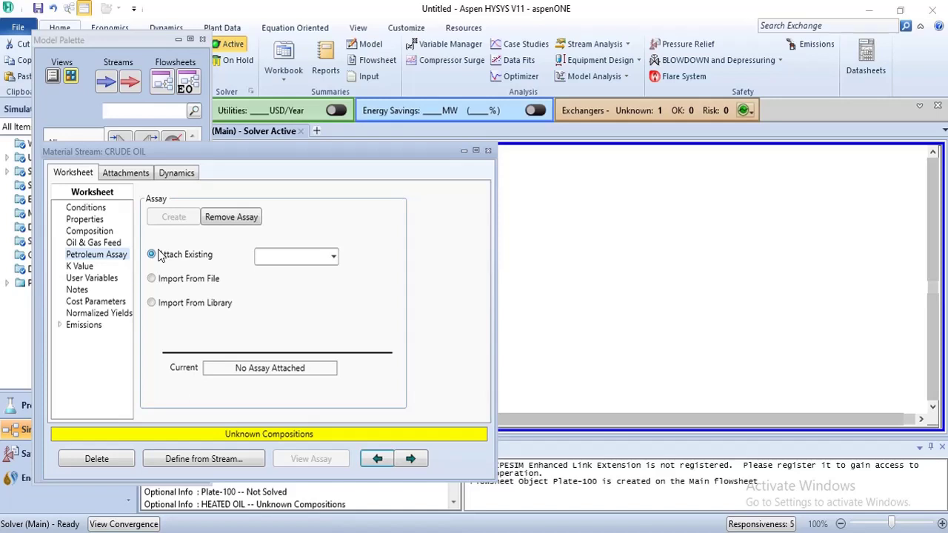
{"action": "left_click", "coordinate": [334, 257]}
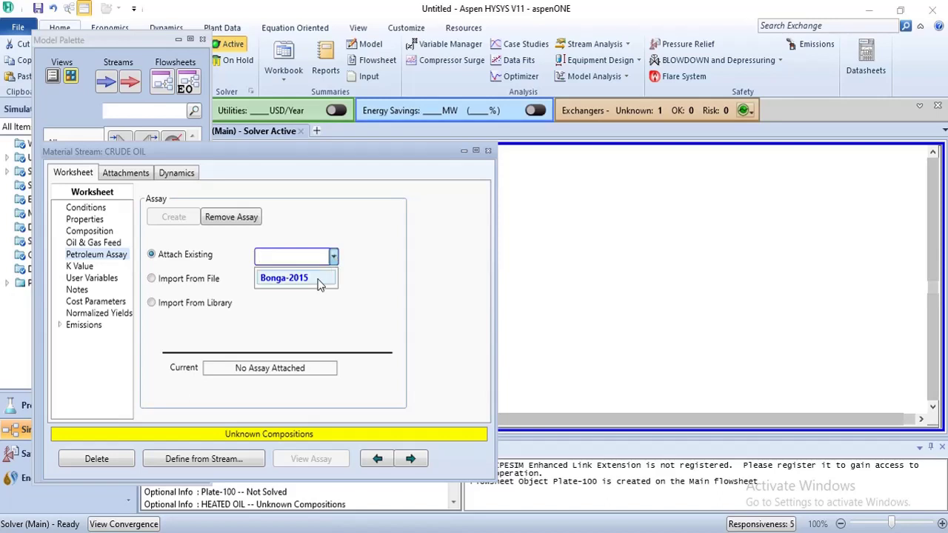
{"action": "left_click", "coordinate": [320, 278]}
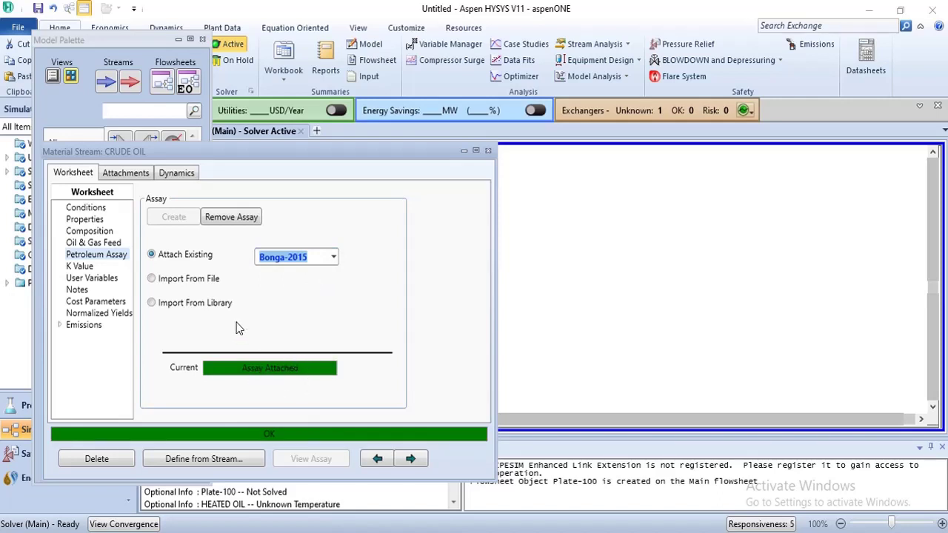
{"action": "left_click", "coordinate": [90, 232]}
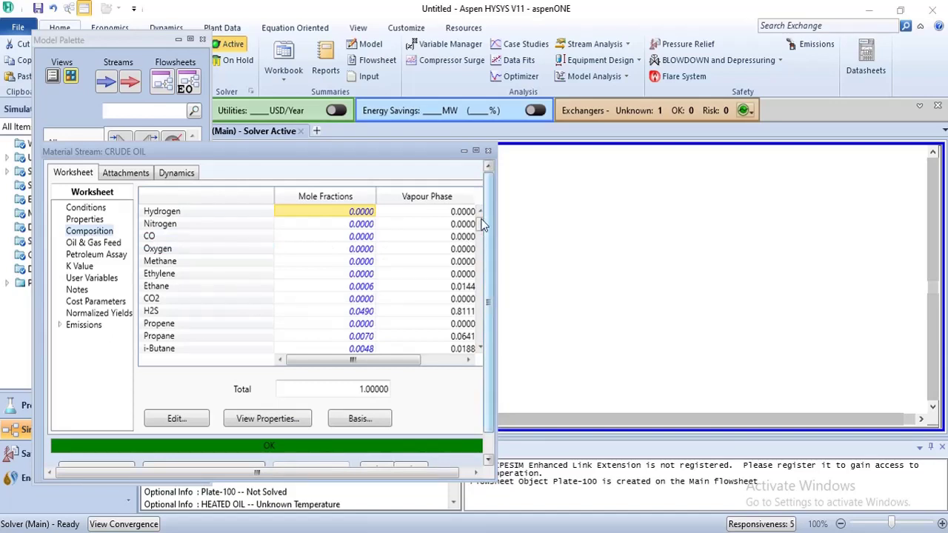
{"action": "mouse_move", "coordinate": [483, 222]}
{"action": "left_mouse_down"}
{"action": "mouse_move", "coordinate": [495, 248]}
{"action": "mouse_move", "coordinate": [485, 326]}
{"action": "mouse_move", "coordinate": [482, 208]}
{"action": "left_mouse_up"}
{"action": "left_click", "coordinate": [487, 150]}
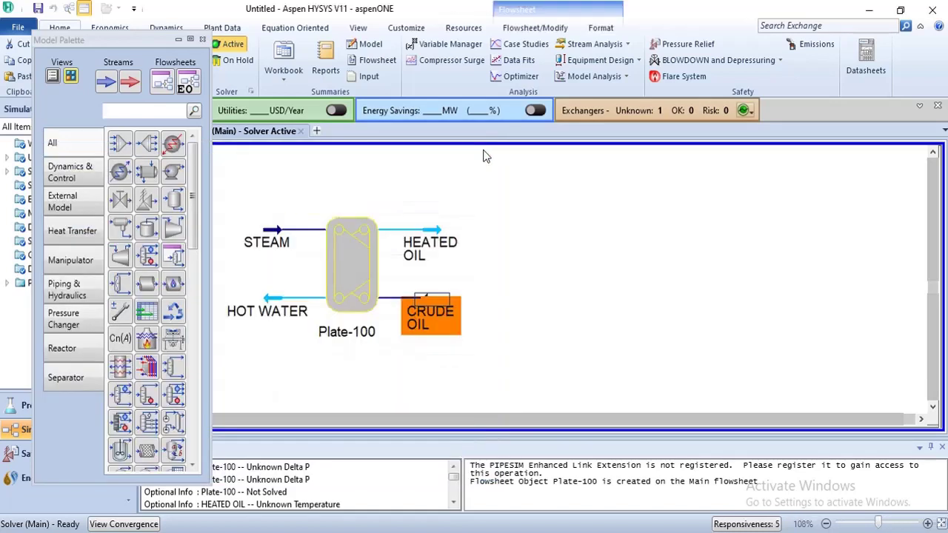
Set the plate exchanger's hot side and cold side pressure drops to 5 kPa each, keeping the Simple End Point rating method
{"action": "mouse_move", "coordinate": [293, 243]}
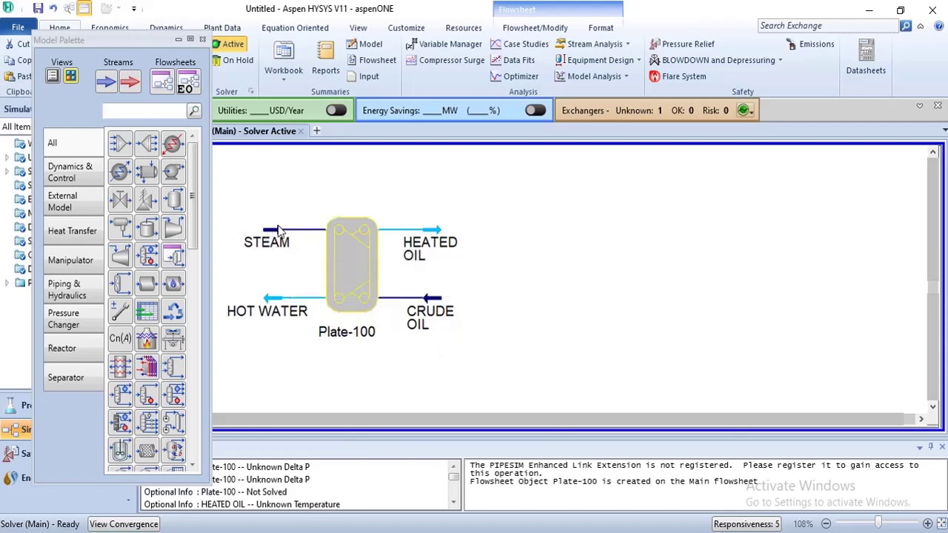
{"action": "double_click", "coordinate": [373, 260]}
{"action": "left_click_drag", "start_coordinate": [398, 188], "coordinate": [417, 86]}
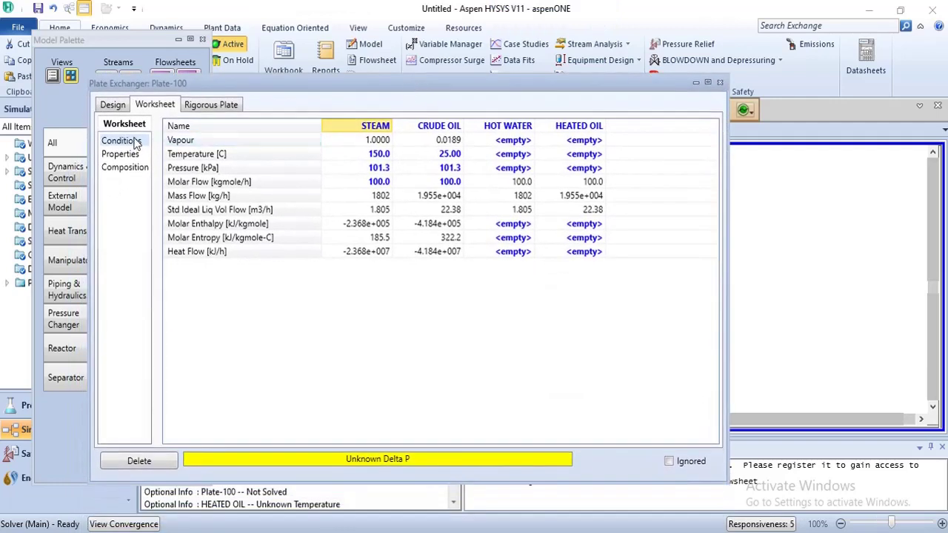
{"action": "left_click", "coordinate": [113, 105]}
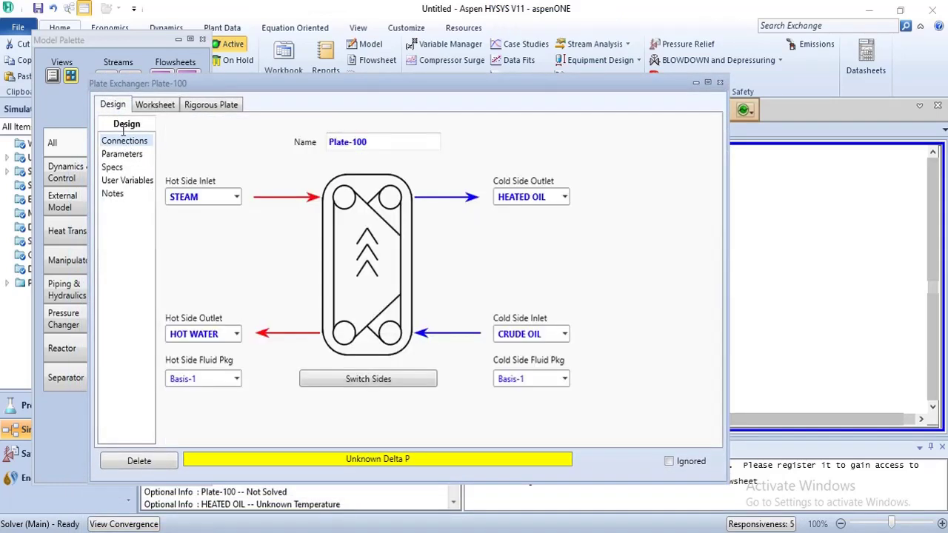
{"action": "left_click", "coordinate": [131, 153]}
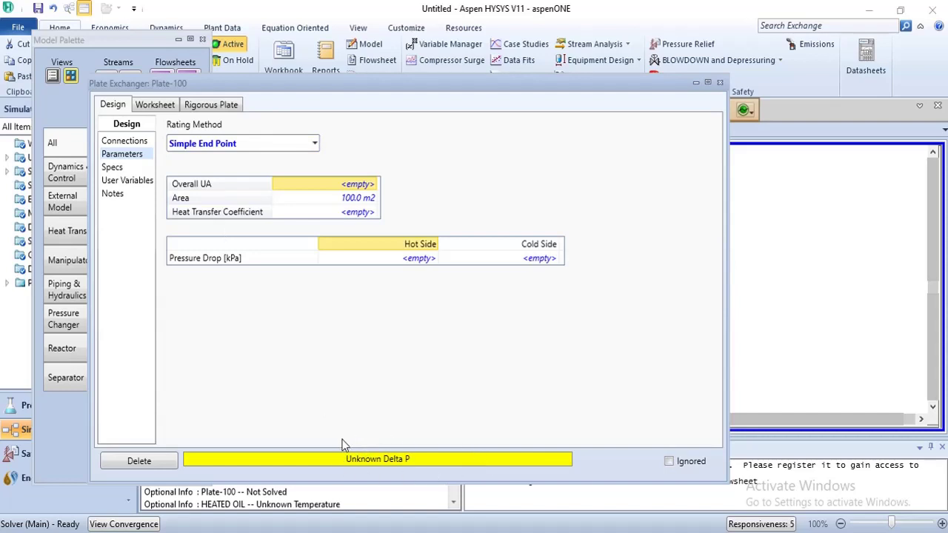
{"action": "left_click", "coordinate": [415, 259]}
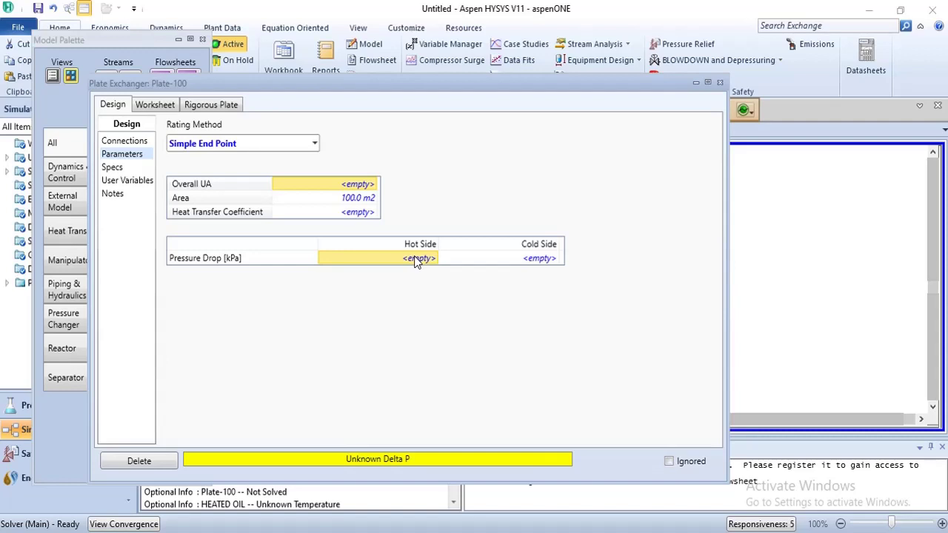
{"action": "type", "text": "5"}
{"action": "key", "text": "Return"}
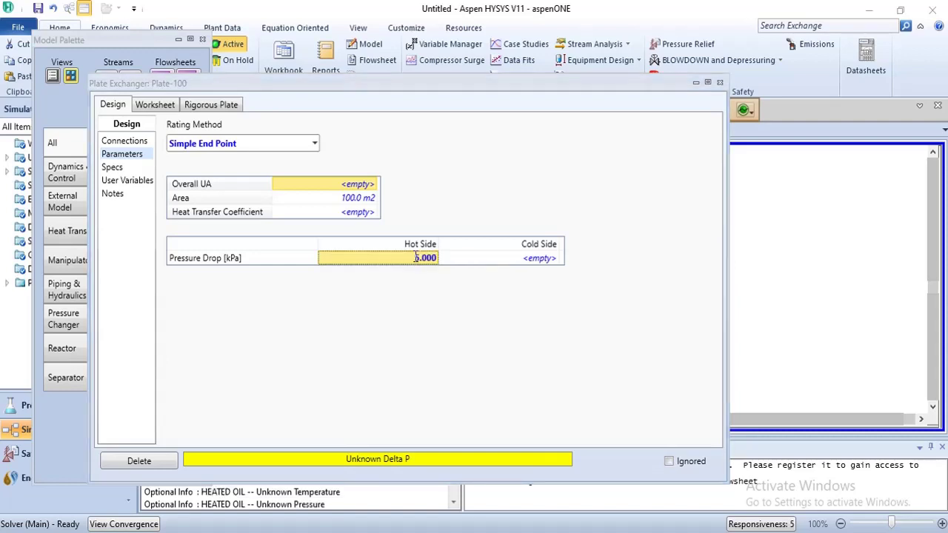
{"action": "left_click", "coordinate": [530, 263]}
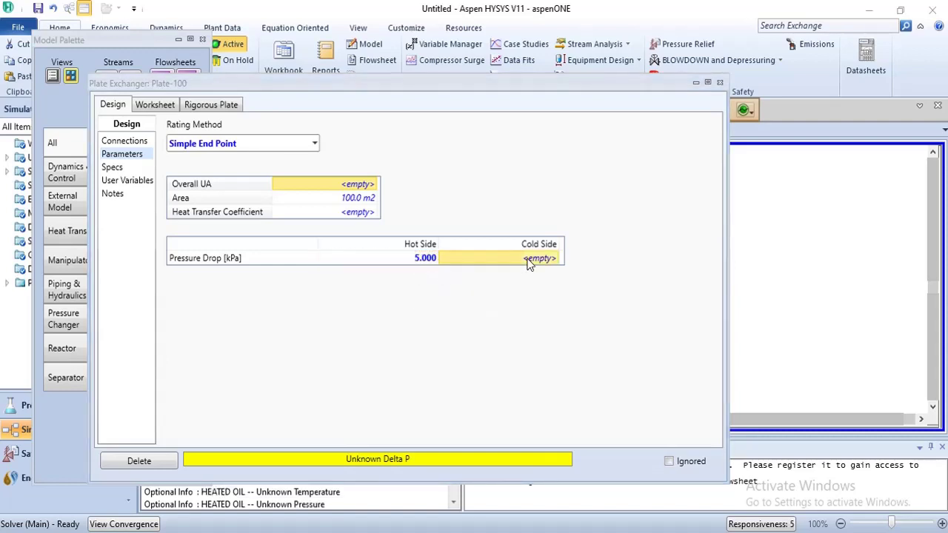
{"action": "type", "text": "5"}
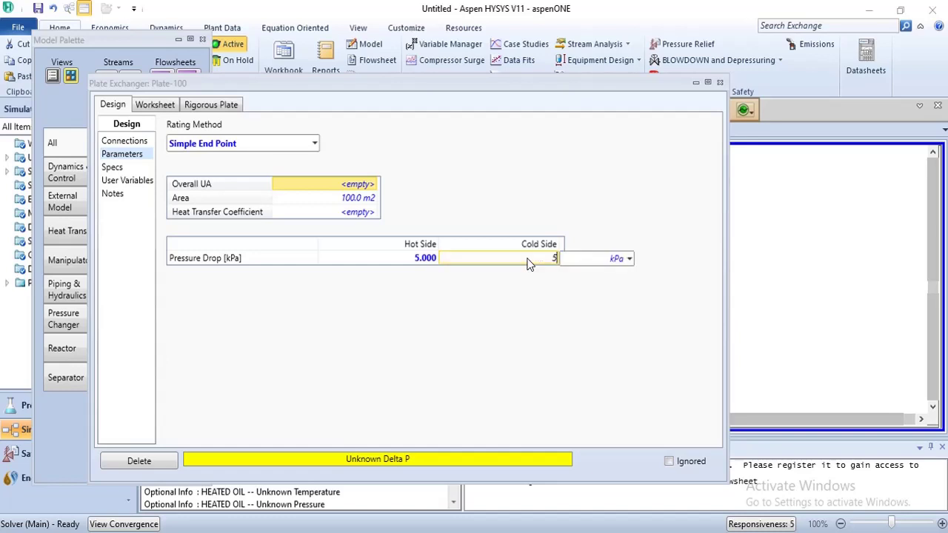
{"action": "key", "text": "Return"}
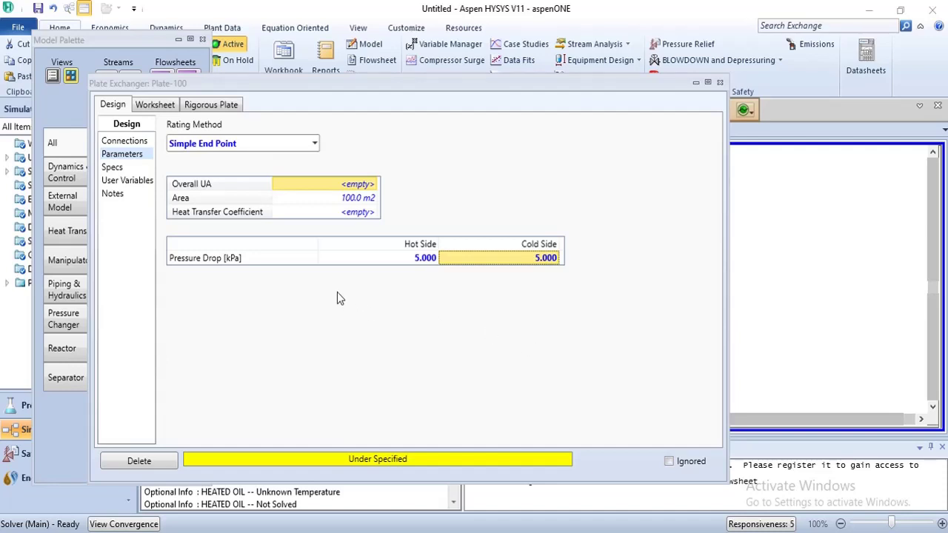
Specify the HEATED OIL outlet temperature as 65 °C in the exchanger worksheet
{"action": "left_click", "coordinate": [160, 108]}
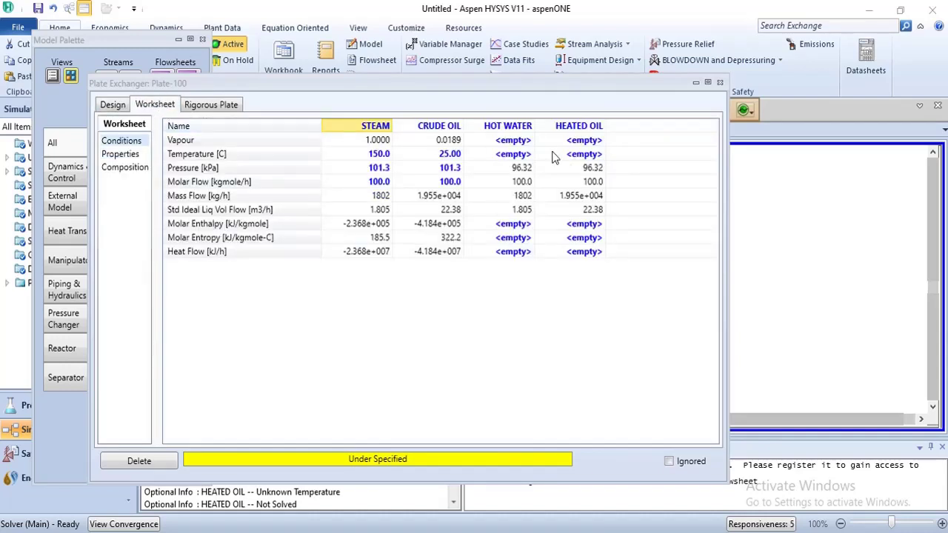
{"action": "left_click", "coordinate": [582, 156]}
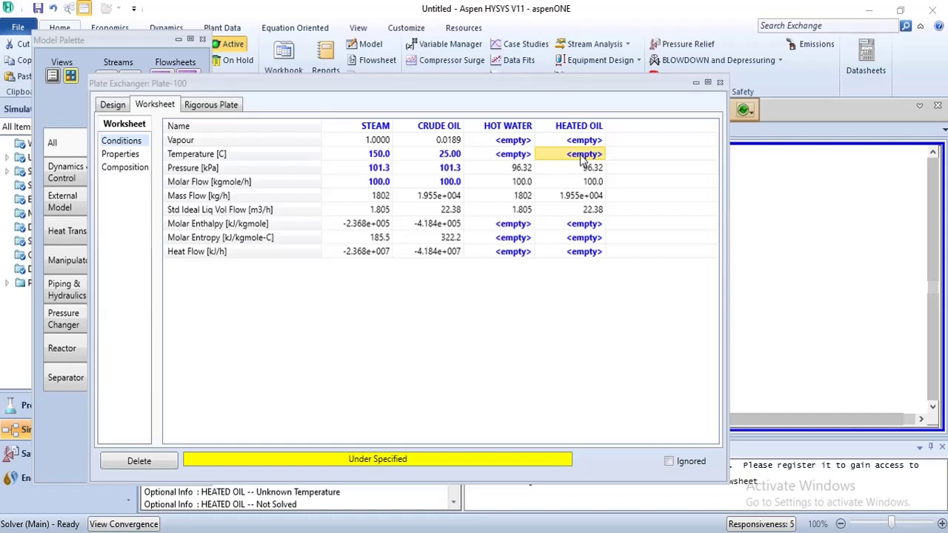
{"action": "type", "text": "65"}
{"action": "key", "text": "Return"}
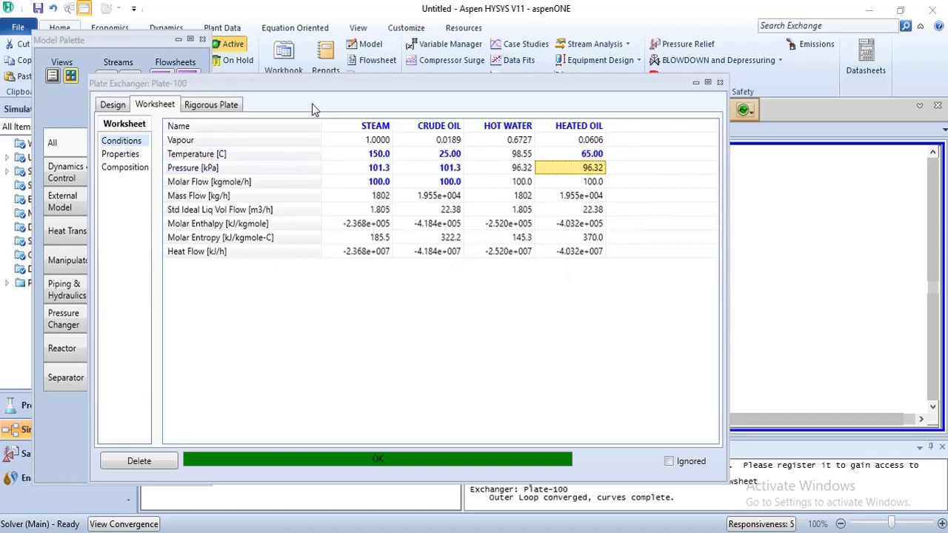
Review the solved exchanger's stream conditions, heat transfer parameters, solver specs, connections and rigorous plate page, closing its view when done
{"action": "mouse_move", "coordinate": [333, 261]}
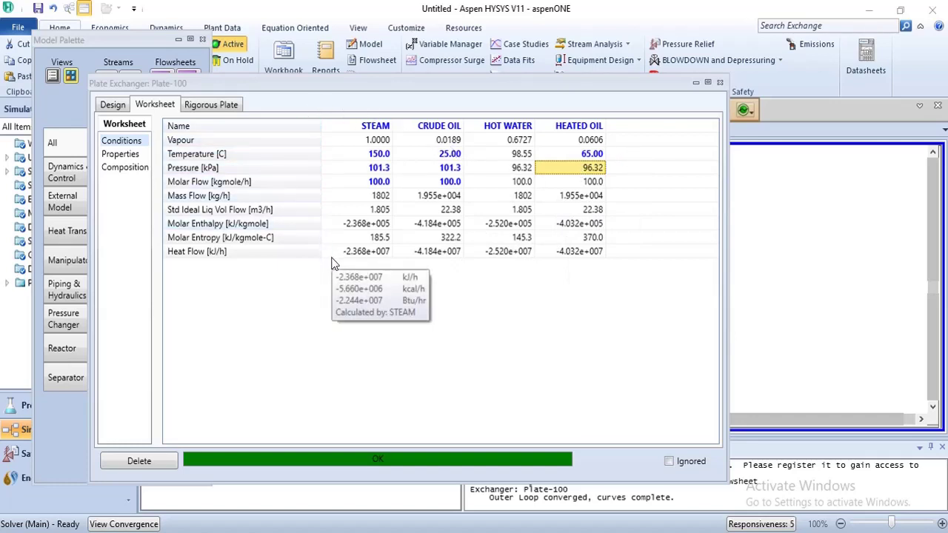
{"action": "left_click", "coordinate": [113, 105]}
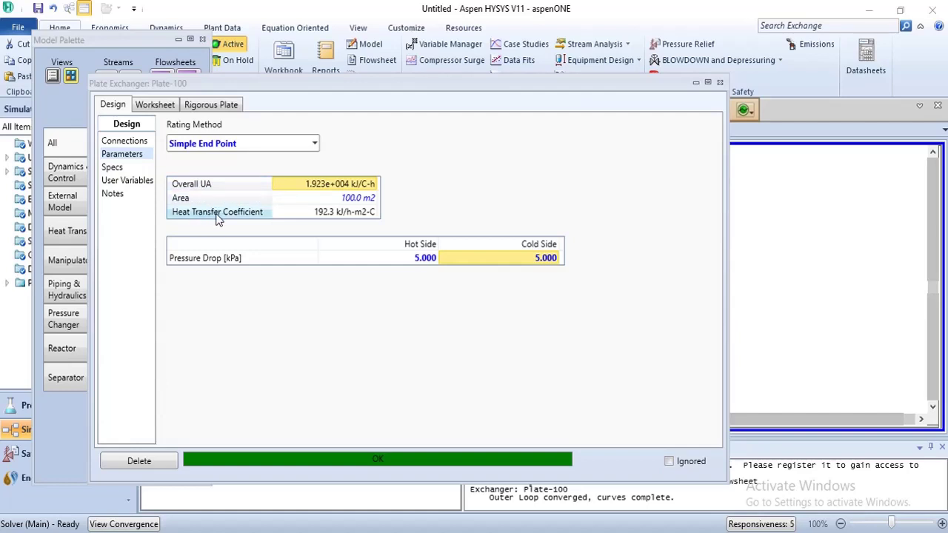
{"action": "left_click", "coordinate": [154, 109]}
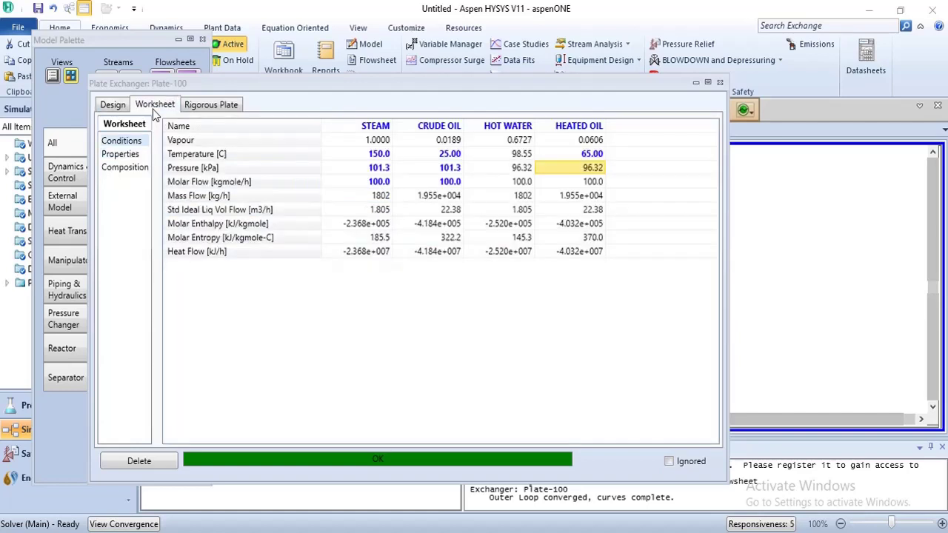
{"action": "left_click", "coordinate": [118, 108]}
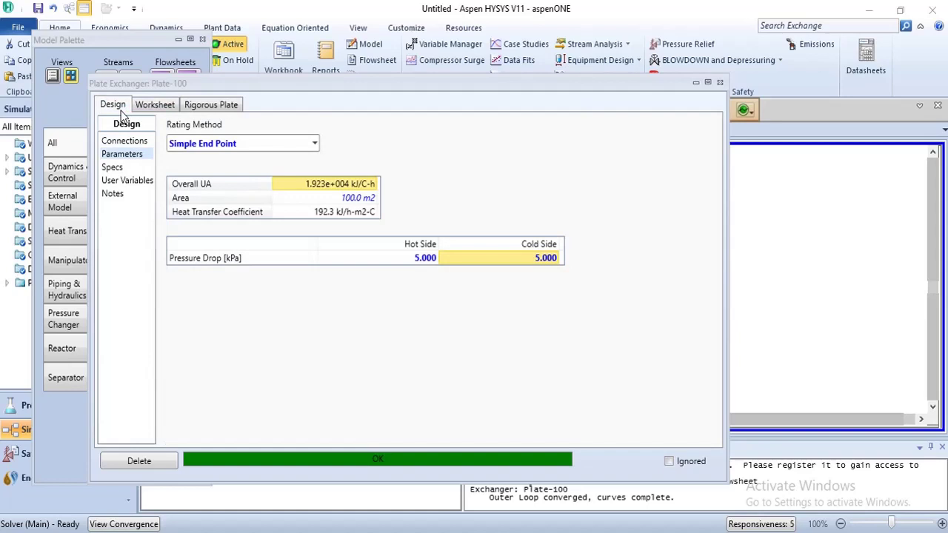
{"action": "left_click", "coordinate": [113, 168]}
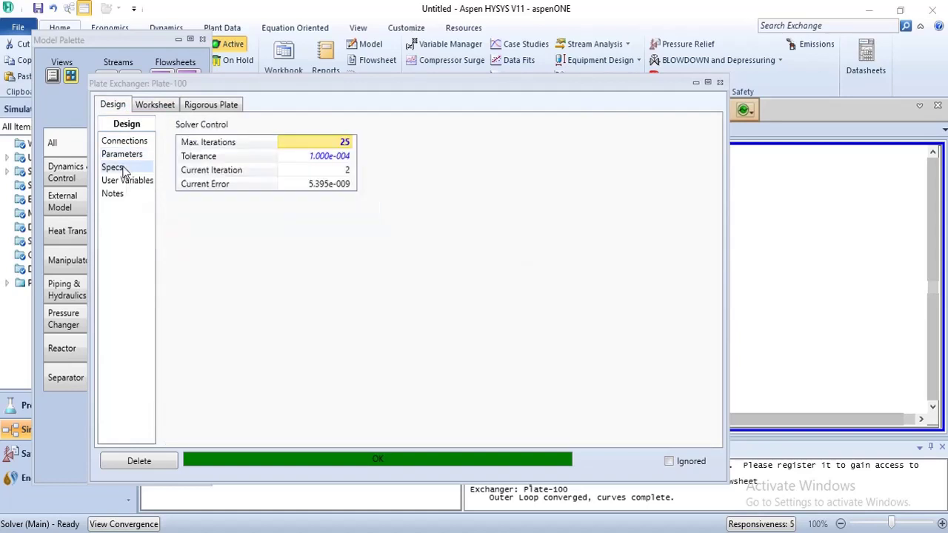
{"action": "left_click", "coordinate": [118, 146]}
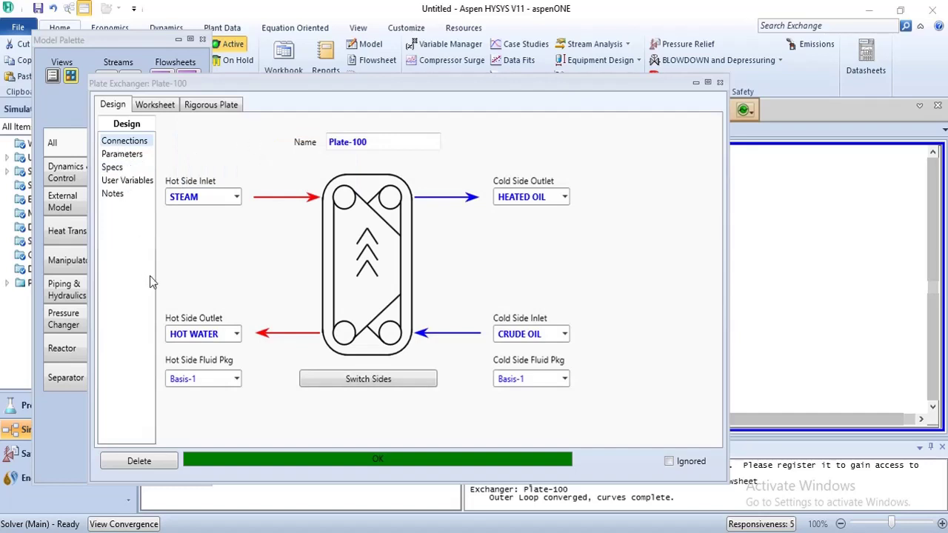
{"action": "left_click", "coordinate": [155, 107]}
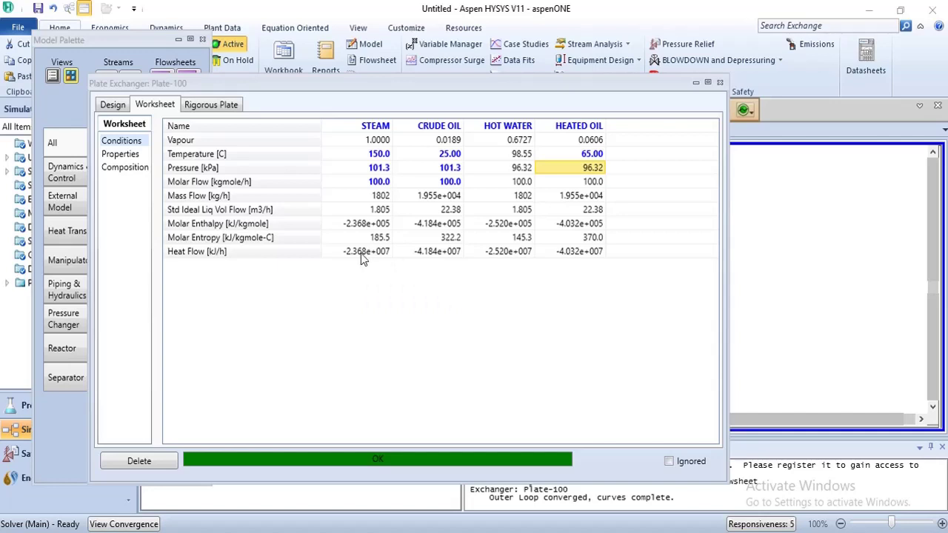
{"action": "left_click", "coordinate": [221, 106]}
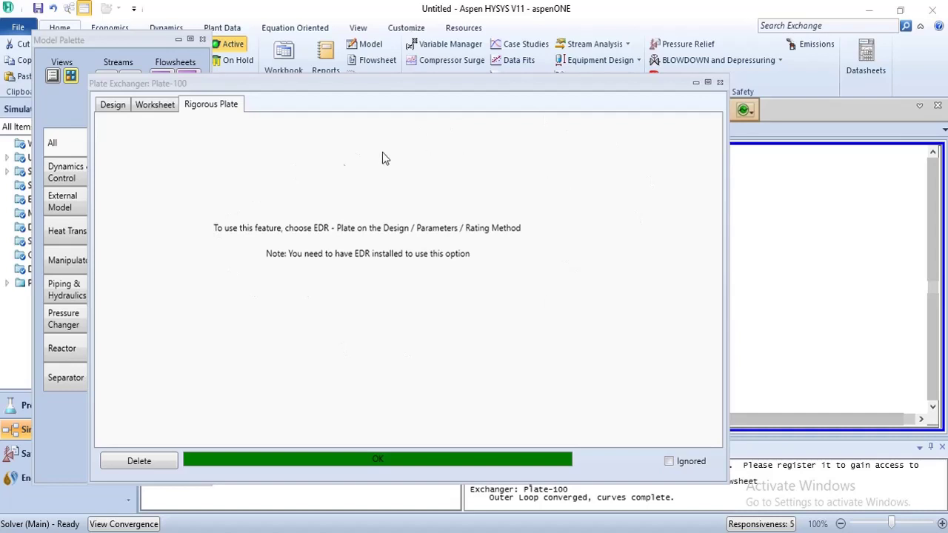
{"action": "left_click", "coordinate": [721, 83]}
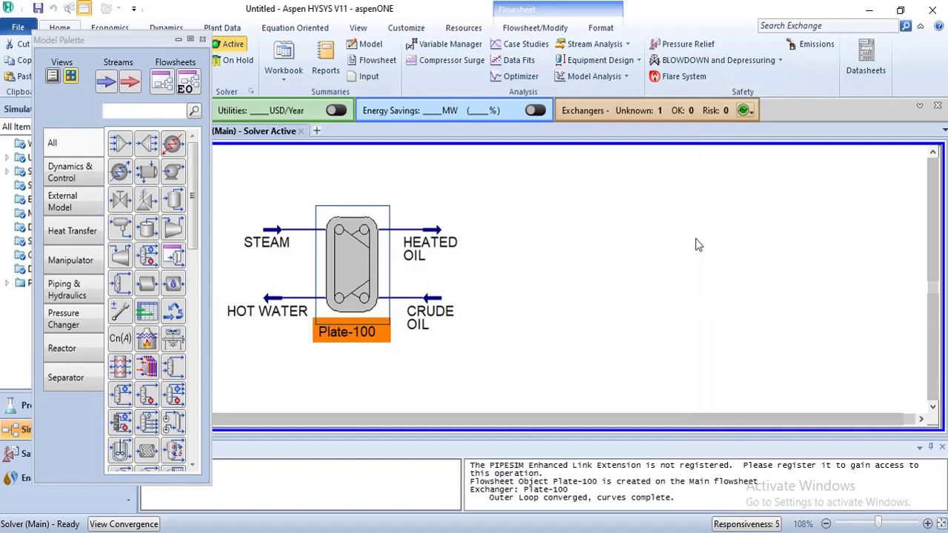
Add a second plate exchanger to the flowsheet beside Plate-100
{"action": "left_click", "coordinate": [440, 354]}
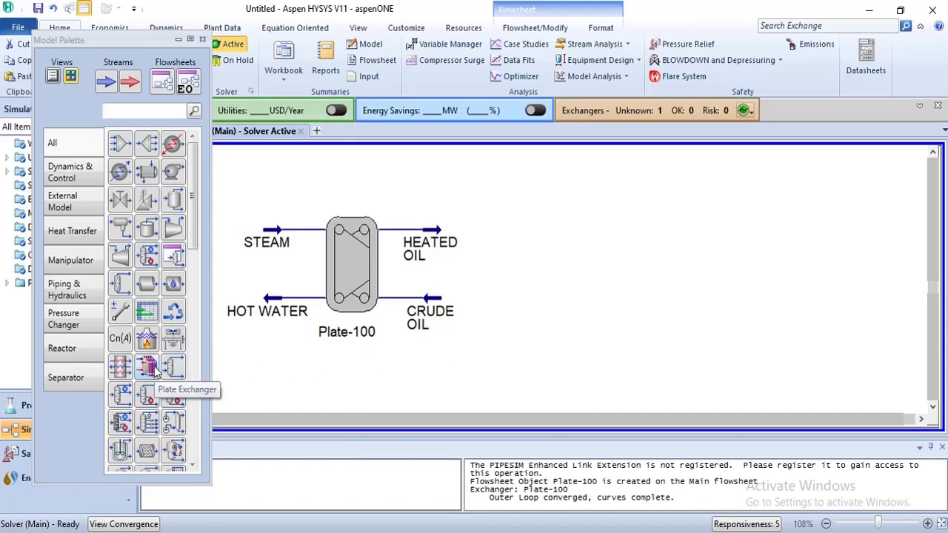
{"action": "left_click_drag", "start_coordinate": [154, 373], "coordinate": [601, 332]}
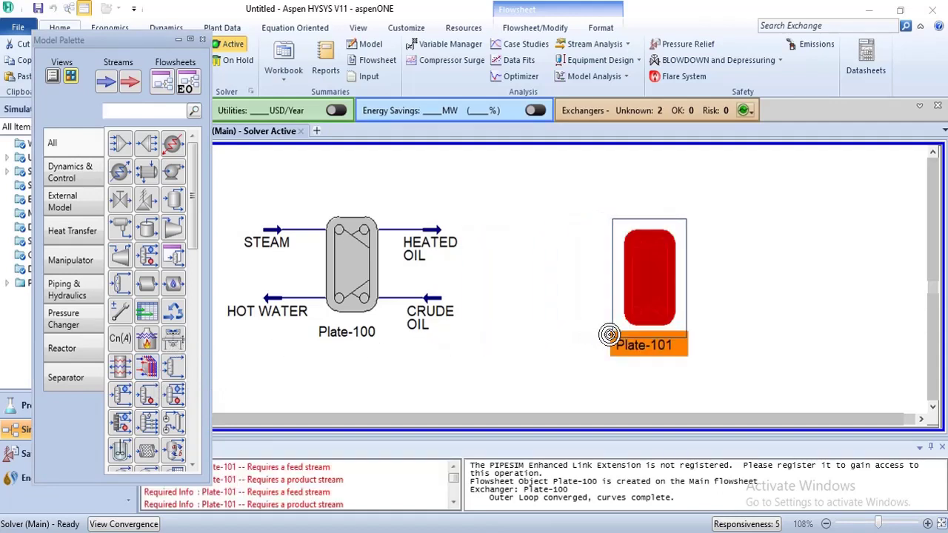
{"action": "left_click", "coordinate": [878, 310]}
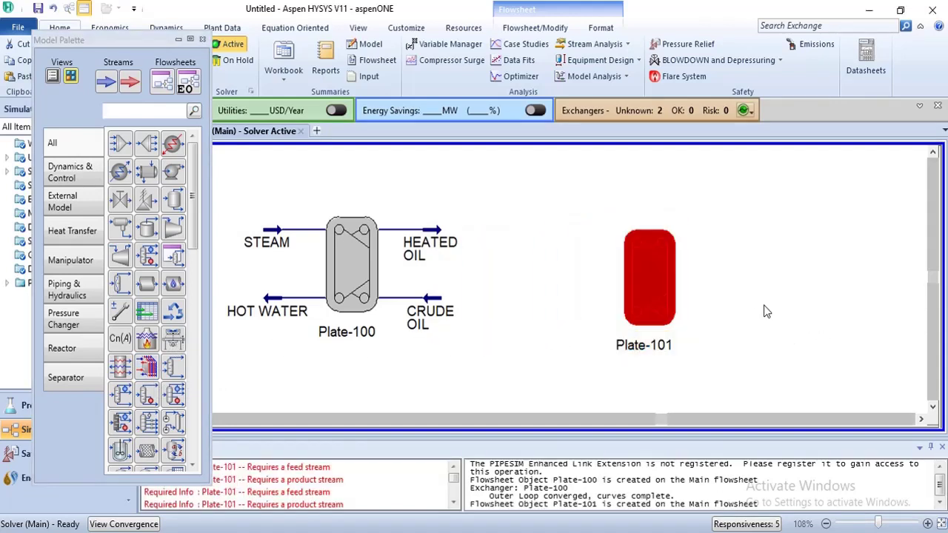
Connect new streams STEAM1 as the hot side inlet and HOT WATER1 as the hot side outlet of Plate-101
{"action": "double_click", "coordinate": [651, 275]}
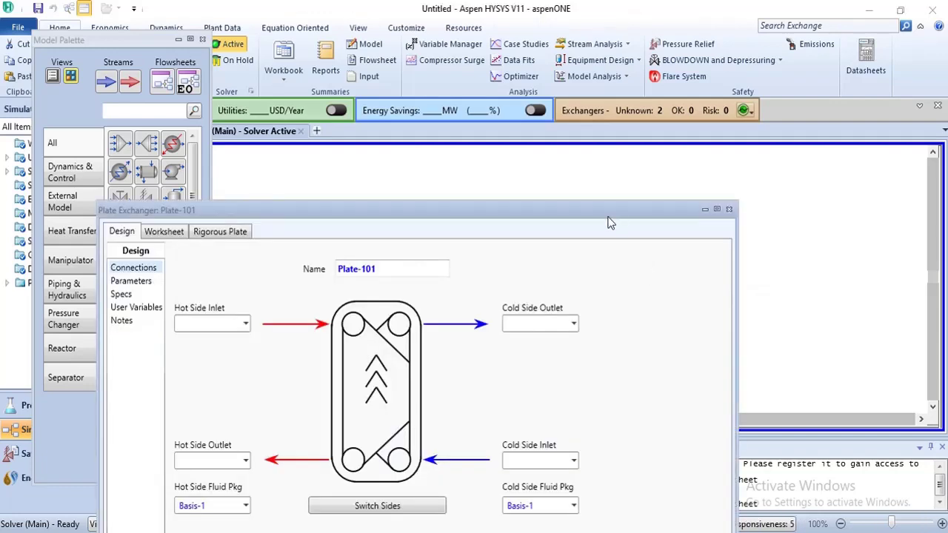
{"action": "left_click_drag", "start_coordinate": [598, 211], "coordinate": [897, 62]}
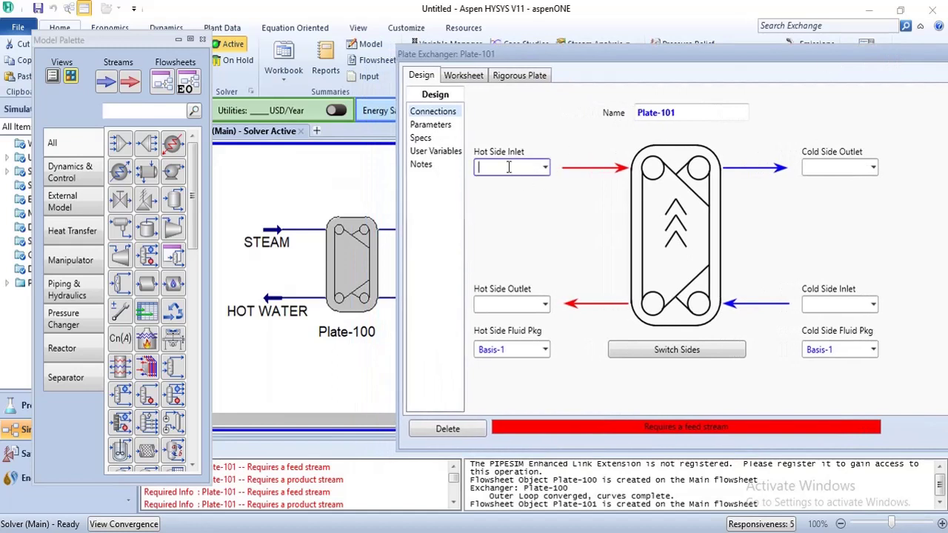
{"action": "type", "text": "S"}
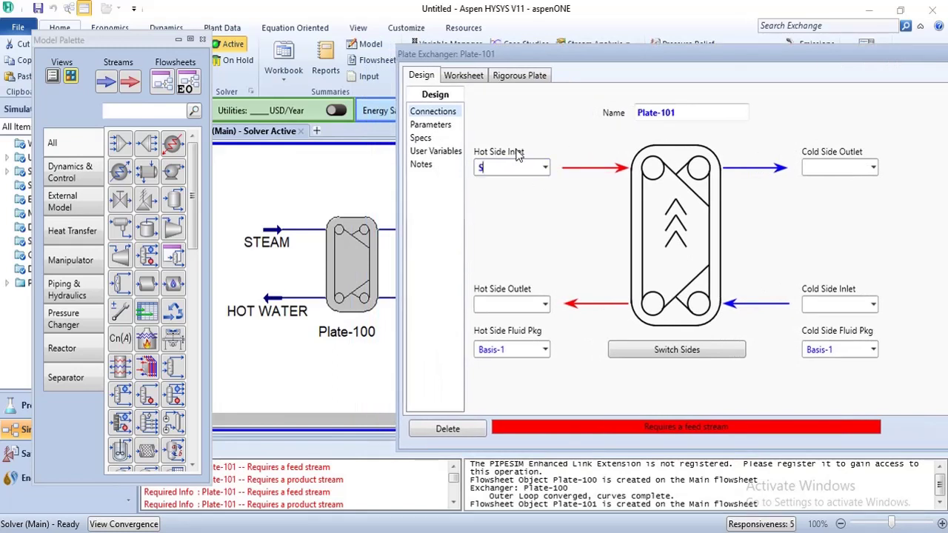
{"action": "type", "text": "TEAM1"}
{"action": "key", "text": "Return"}
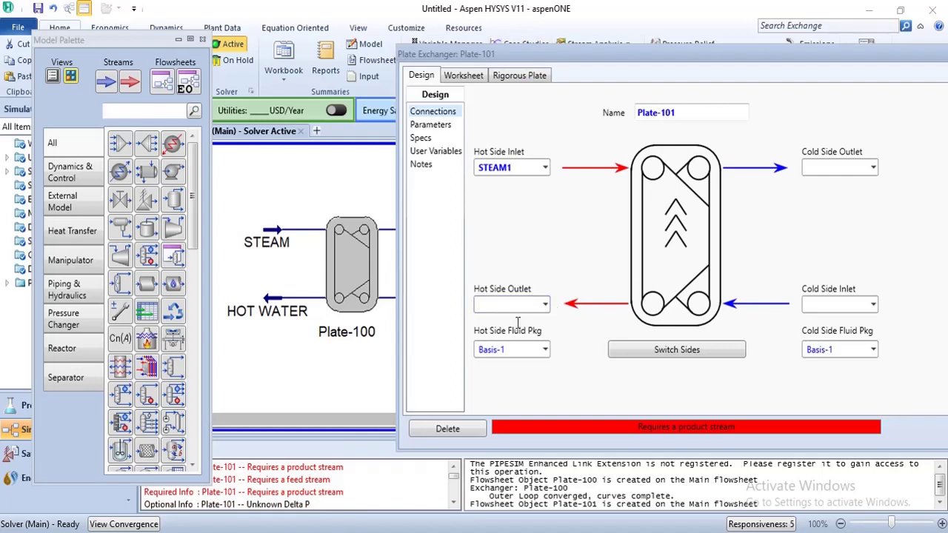
{"action": "type", "text": "HOT WATER1"}
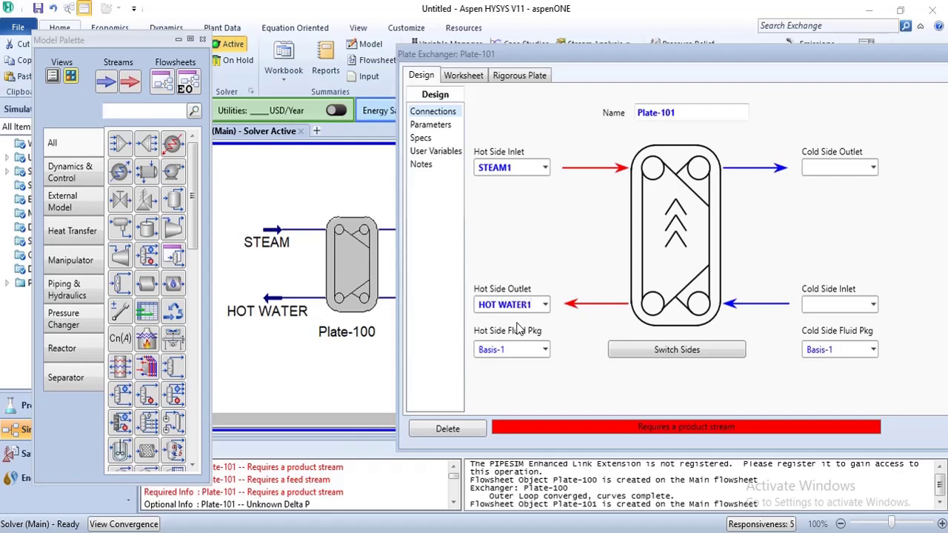
{"action": "key", "text": "Return"}
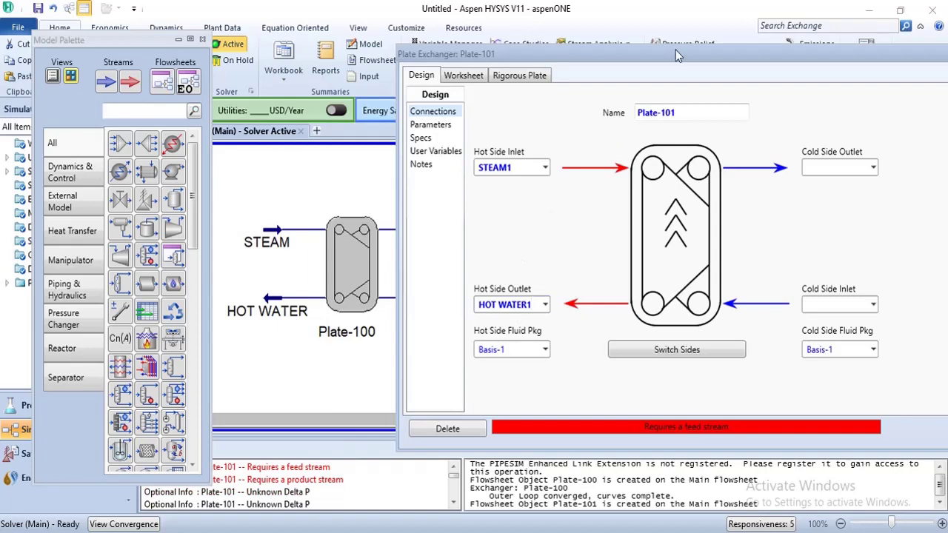
Connect new streams CRUDE OIL1 as the cold side inlet and HEATED OIL1 as the cold side outlet of Plate-101
{"action": "left_click_drag", "start_coordinate": [675, 50], "coordinate": [507, 253]}
{"action": "left_click_drag", "start_coordinate": [504, 200], "coordinate": [462, 11]}
{"action": "left_click", "coordinate": [600, 261]}
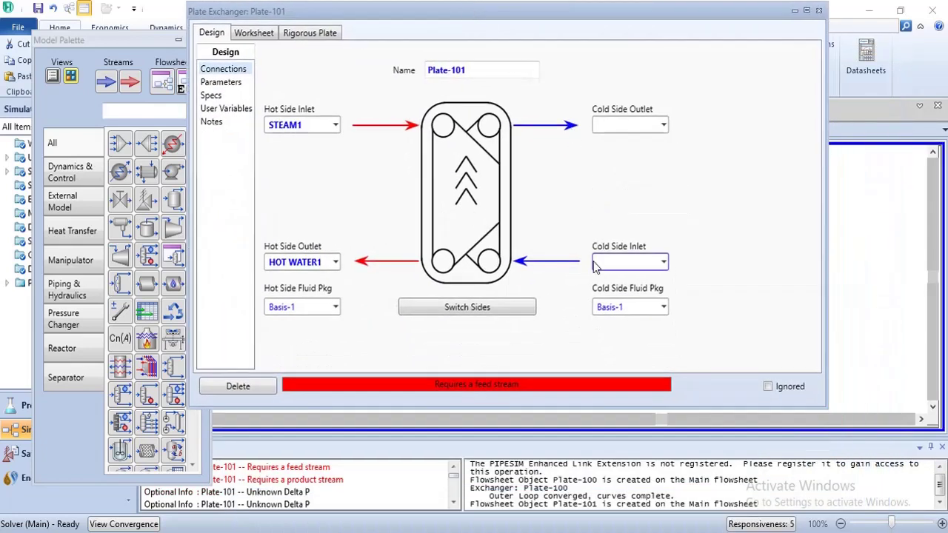
{"action": "type", "text": "CRUDE OIL"}
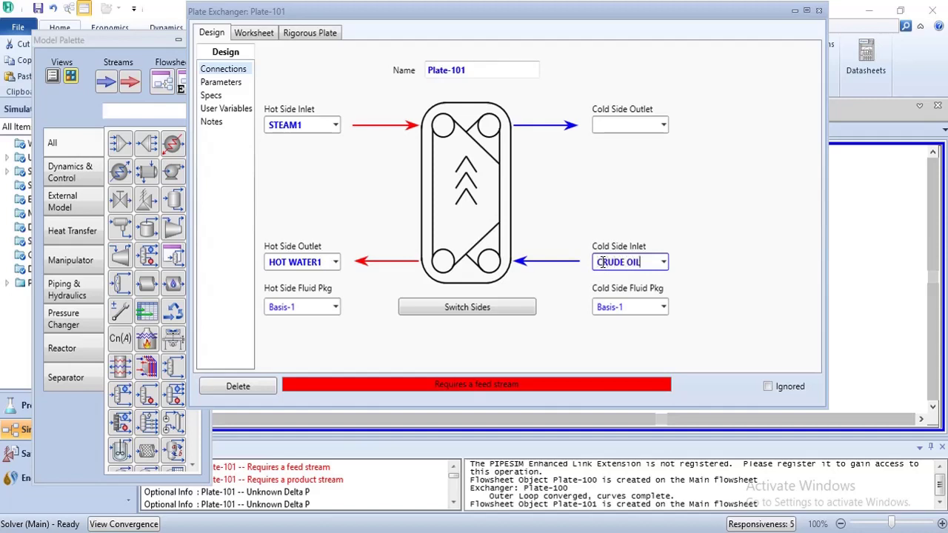
{"action": "type", "text": "1"}
{"action": "key", "text": "Return"}
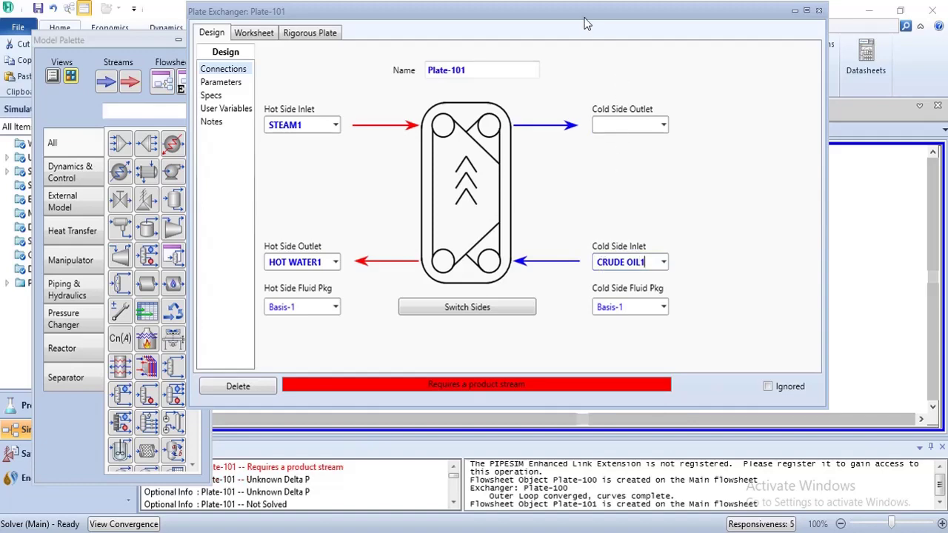
{"action": "left_click_drag", "start_coordinate": [582, 19], "coordinate": [617, 73]}
{"action": "left_click", "coordinate": [664, 186]}
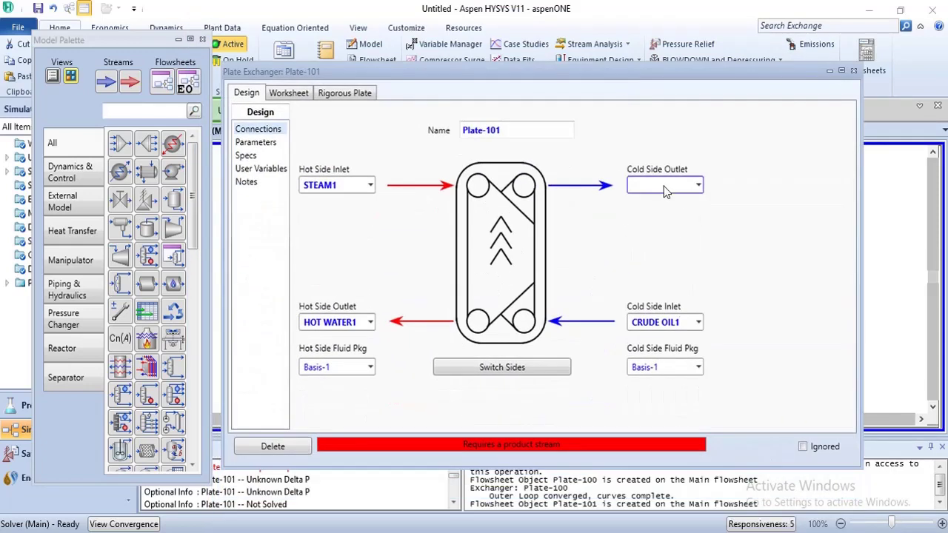
{"action": "type", "text": "HEATED OIL1"}
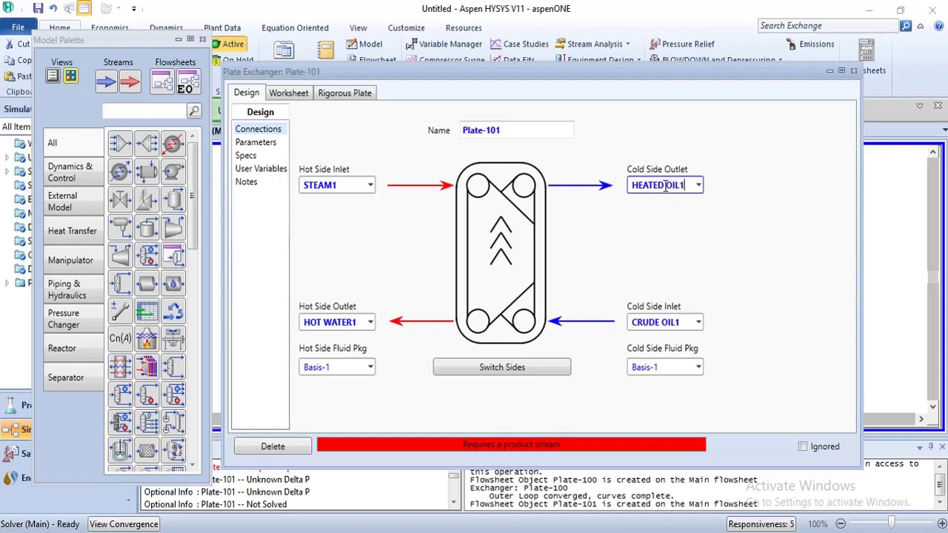
{"action": "key", "text": "Return"}
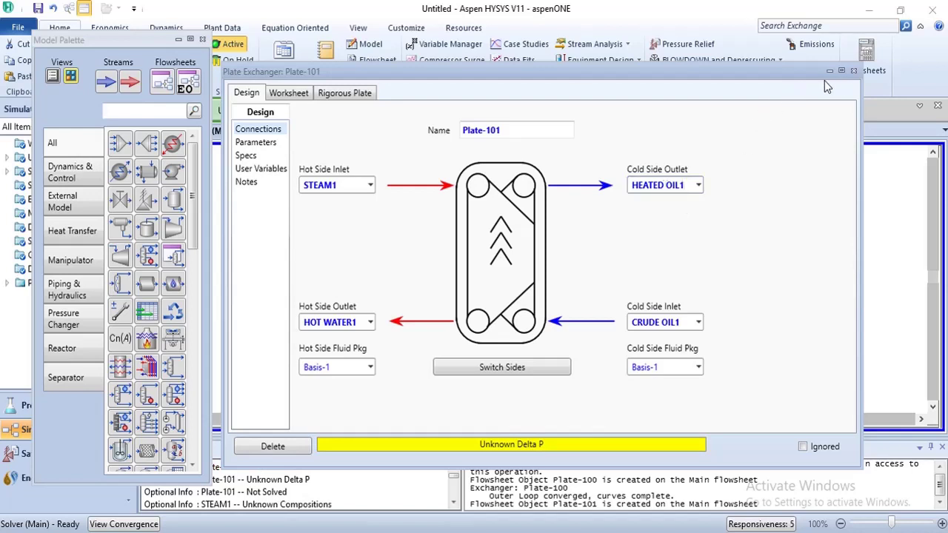
Specify the CRUDE OIL1 conditions in the Plate-101 worksheet as 40 °C, 200 kPa and 100 kgmole/h molar flow
{"action": "left_click", "coordinate": [296, 97]}
{"action": "left_click_drag", "start_coordinate": [365, 78], "coordinate": [399, 28]}
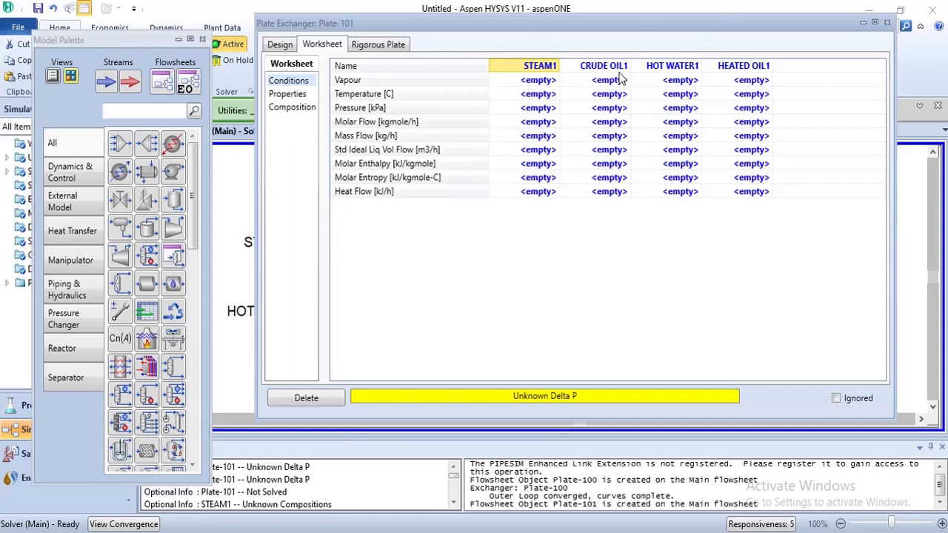
{"action": "left_click", "coordinate": [619, 95]}
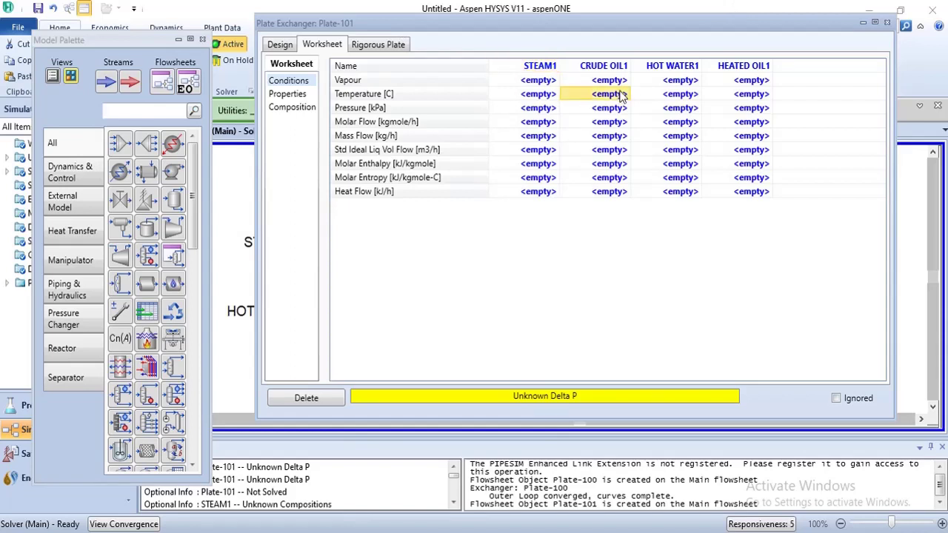
{"action": "type", "text": "40"}
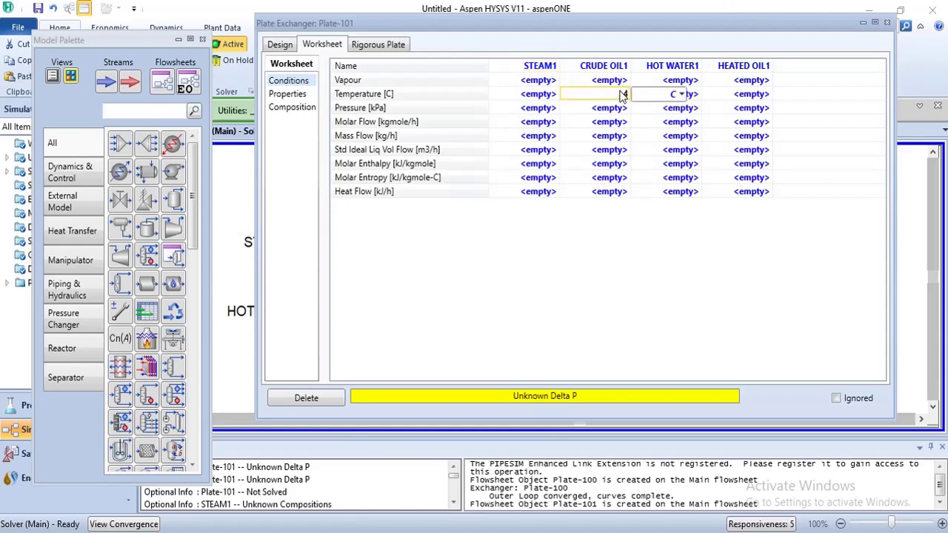
{"action": "key", "text": "Return"}
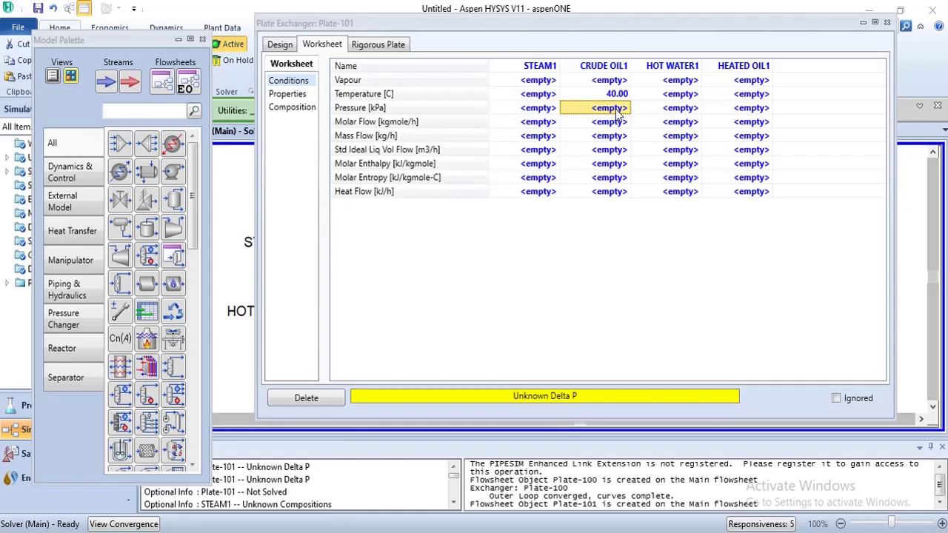
{"action": "left_click", "coordinate": [618, 109]}
{"action": "type", "text": "200"}
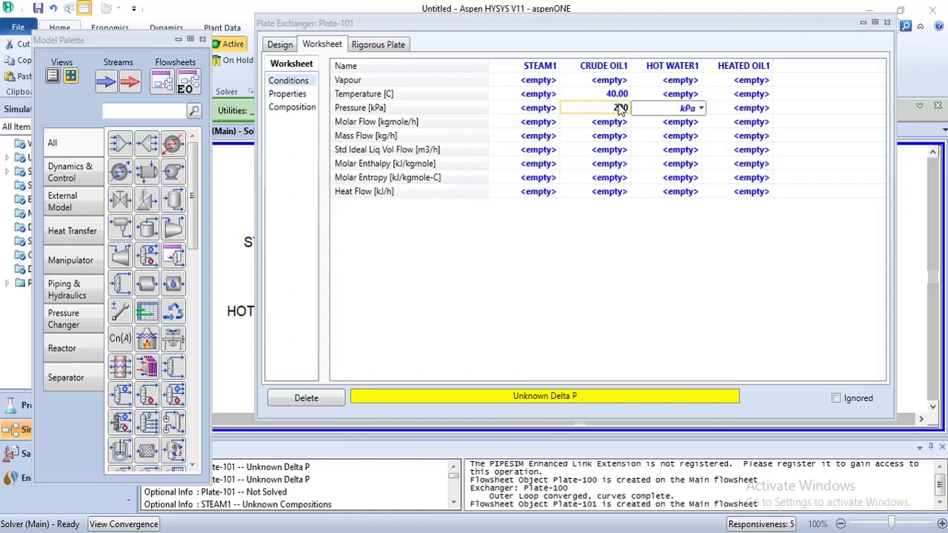
{"action": "key", "text": "Return"}
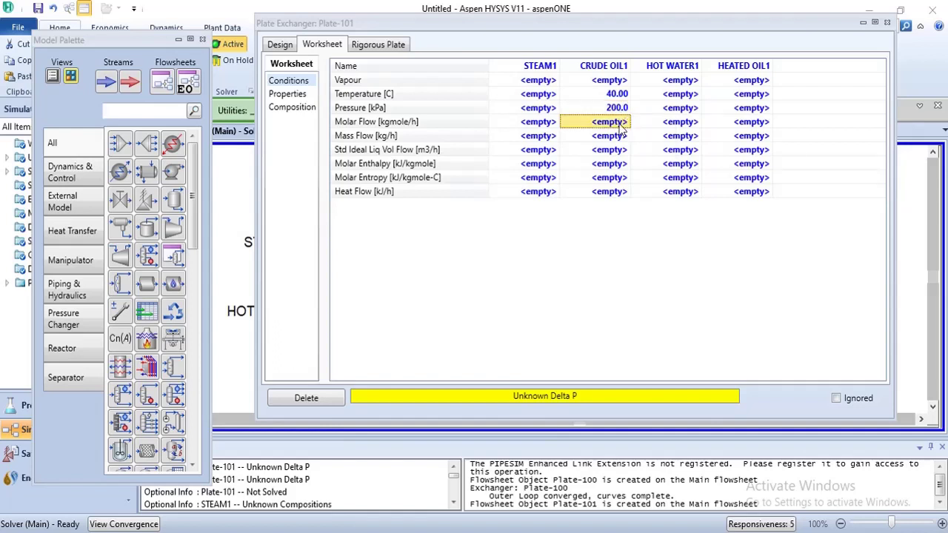
{"action": "left_click", "coordinate": [618, 125]}
{"action": "left_click", "coordinate": [620, 125]}
{"action": "type", "text": "100"}
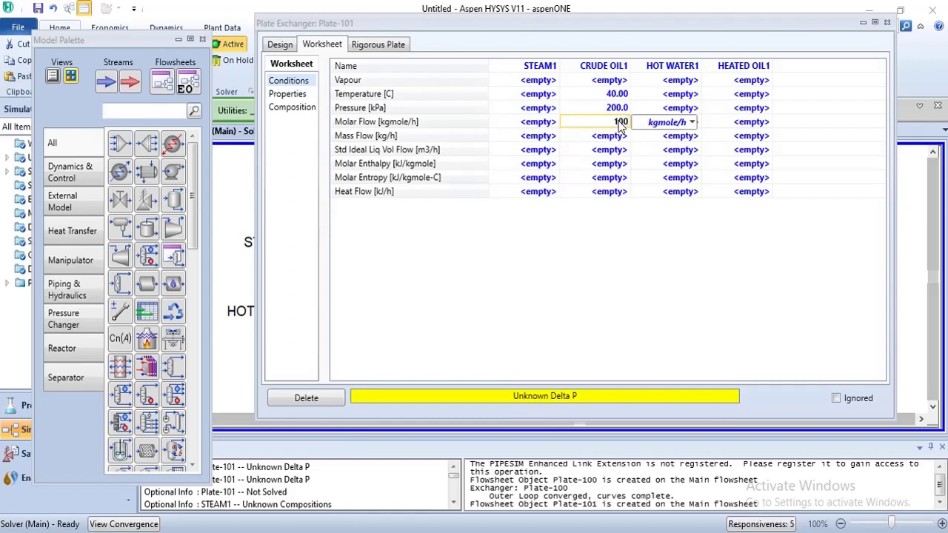
{"action": "key", "text": "Return"}
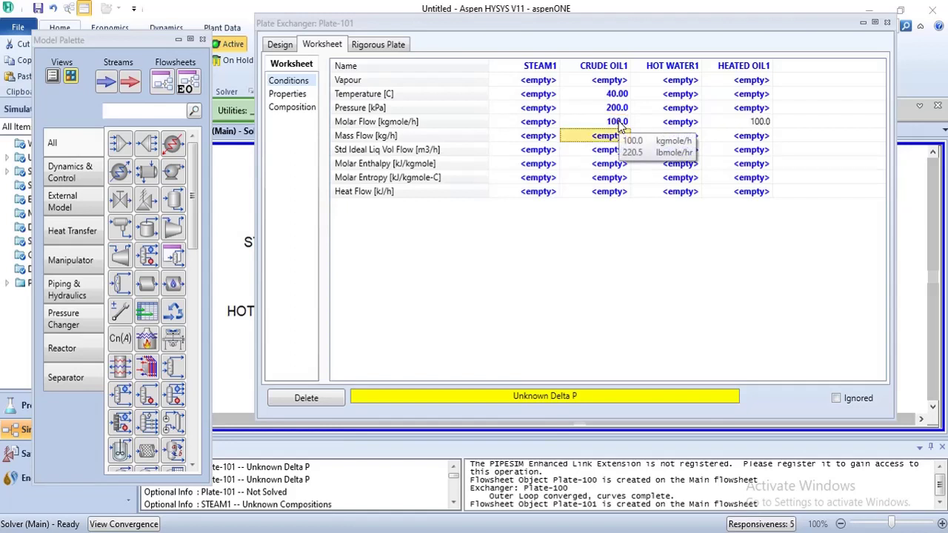
Specify STEAM1 as 220 °C, 2500 kPa and 200 kgmole/h molar flow, and close the Plate-101 view
{"action": "left_click", "coordinate": [549, 97]}
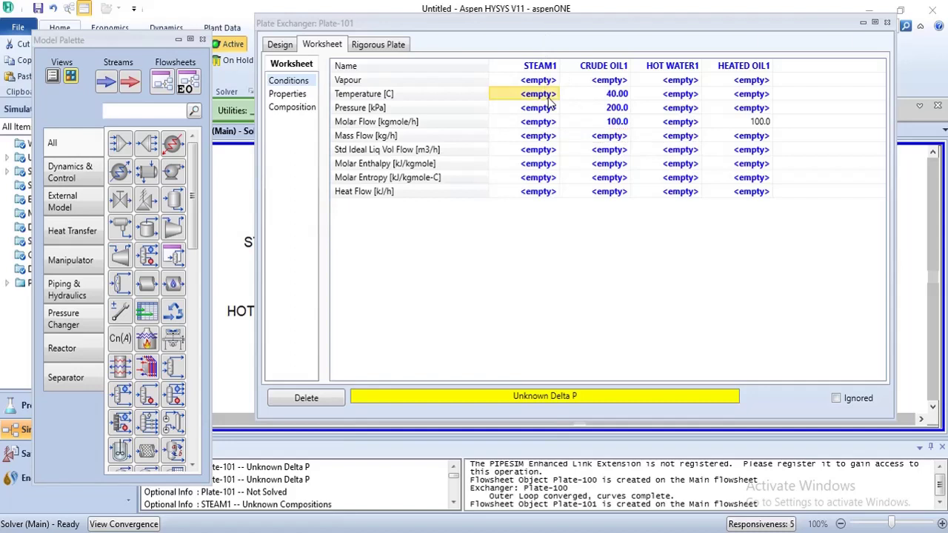
{"action": "type", "text": "2"}
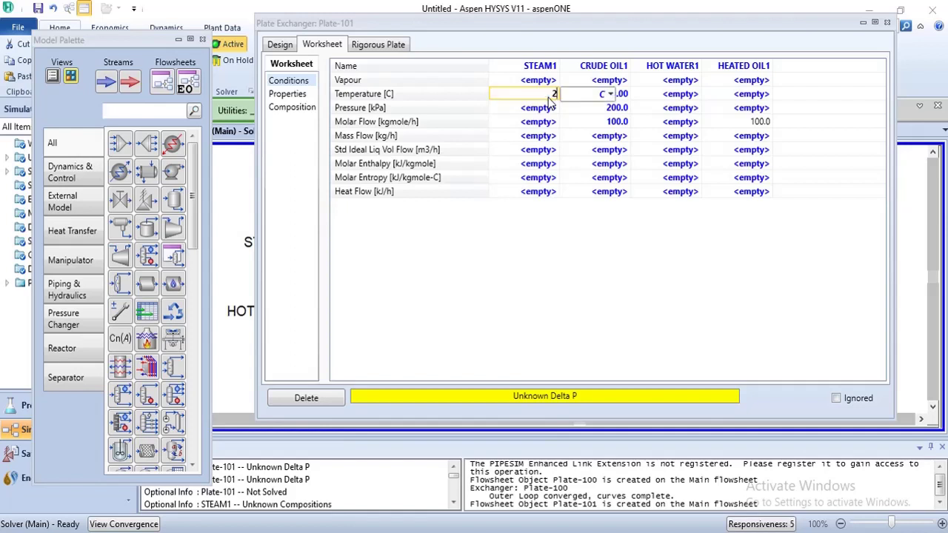
{"action": "type", "text": "20"}
{"action": "key", "text": "Return"}
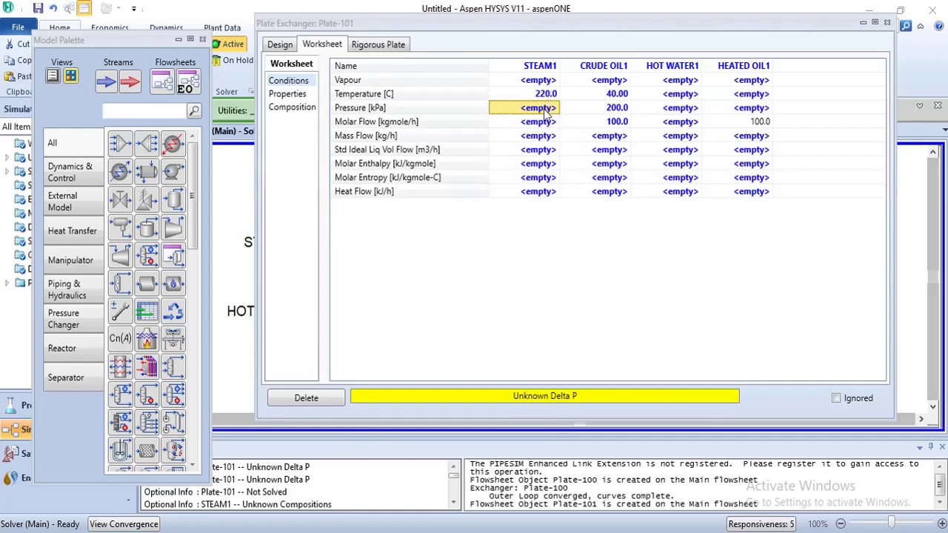
{"action": "left_click", "coordinate": [546, 110]}
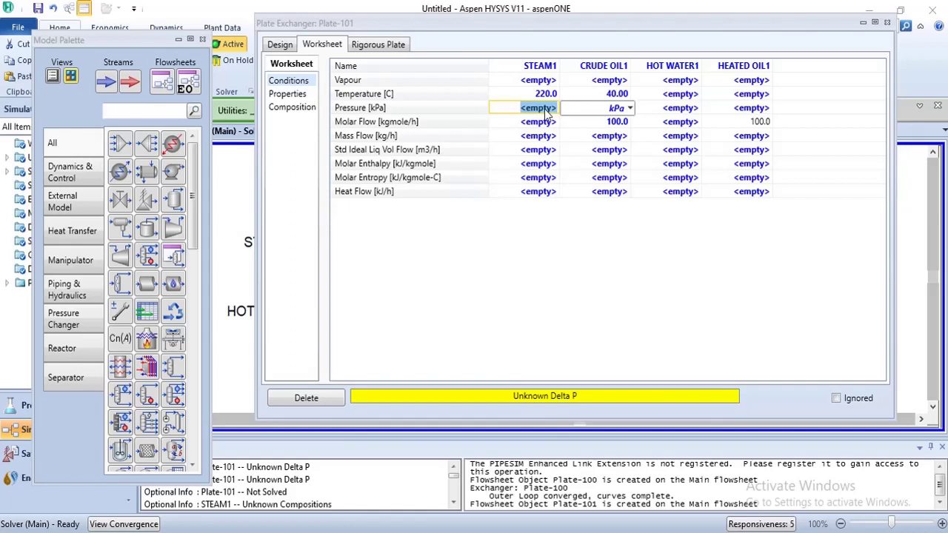
{"action": "type", "text": "2500"}
{"action": "key", "text": "Return"}
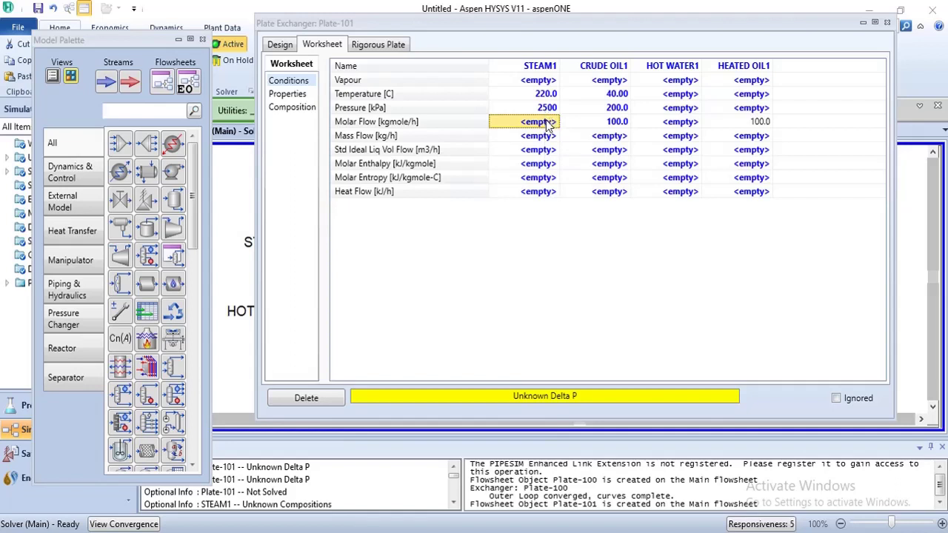
{"action": "left_click", "coordinate": [548, 124]}
{"action": "type", "text": "200"}
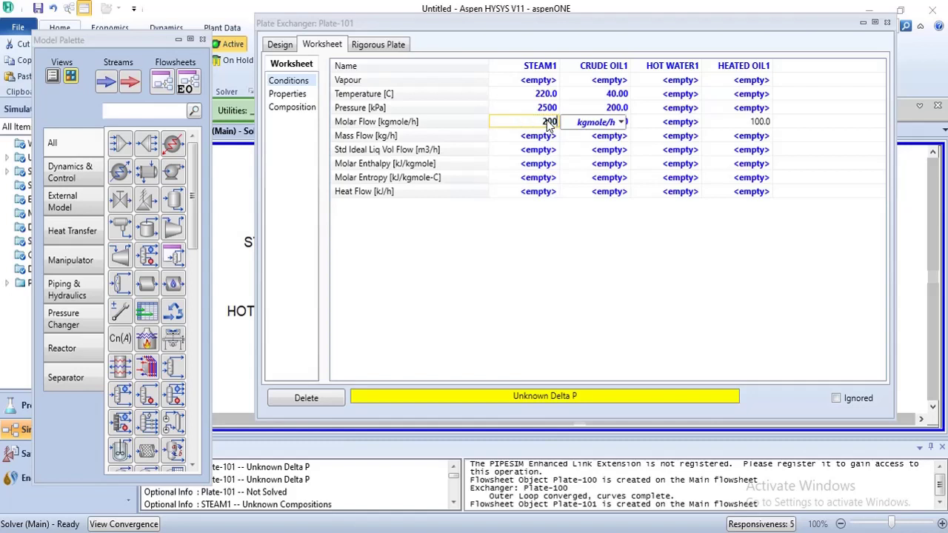
{"action": "key", "text": "Return"}
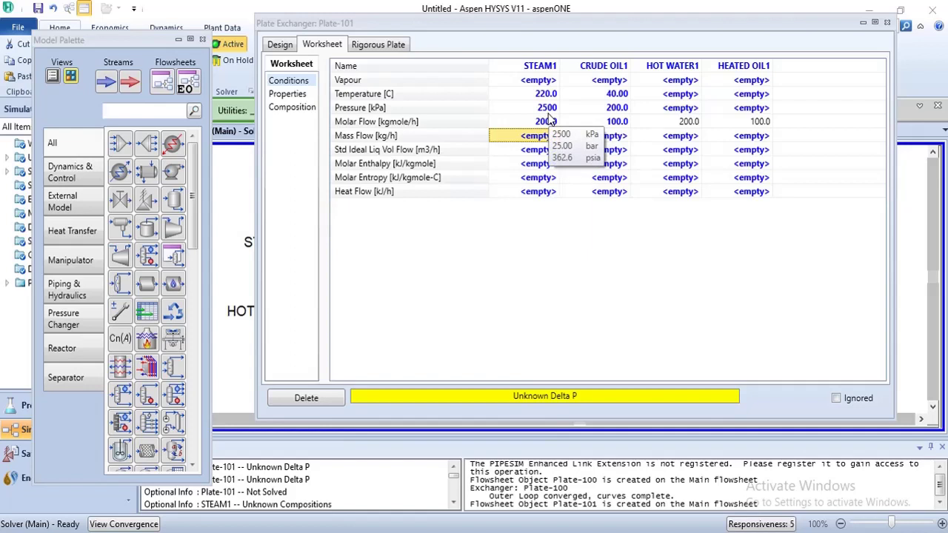
{"action": "left_click", "coordinate": [887, 25]}
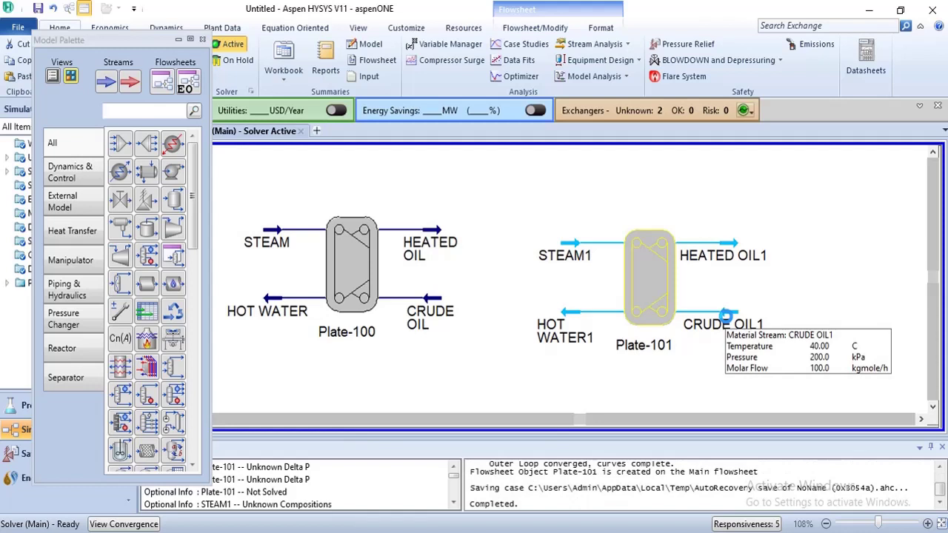
Attach the existing Bonga-2015 petroleum assay to the CRUDE OIL1 stream and close the stream's view
{"action": "double_click", "coordinate": [728, 313]}
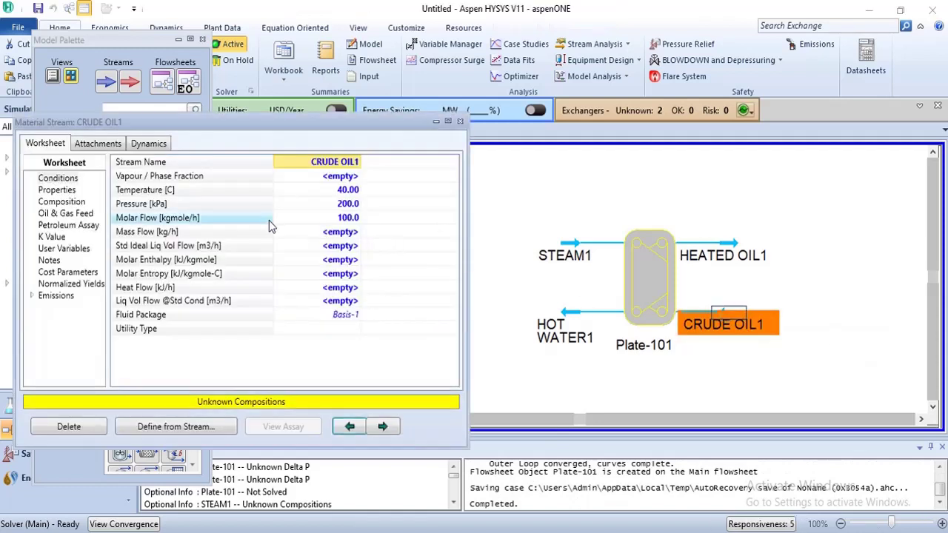
{"action": "left_click", "coordinate": [72, 225]}
{"action": "left_click", "coordinate": [125, 232]}
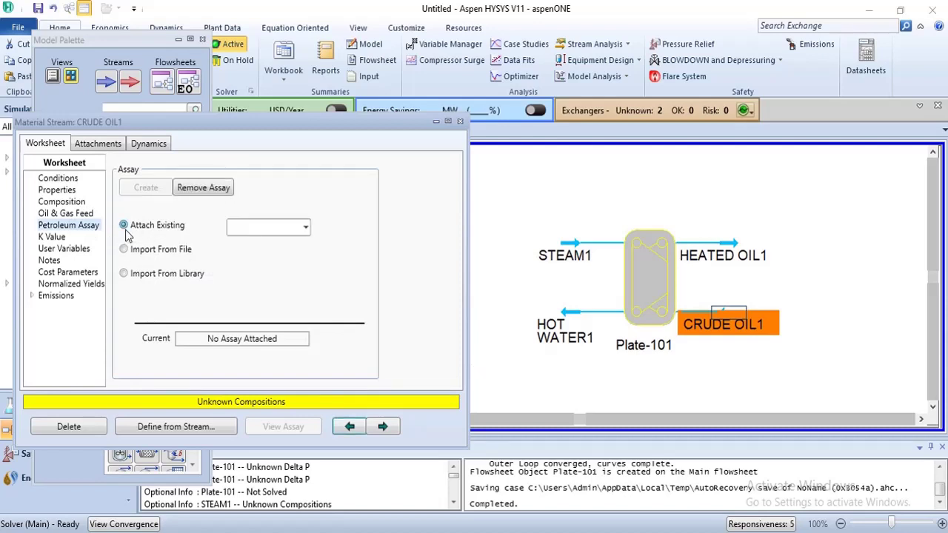
{"action": "left_click", "coordinate": [305, 230]}
{"action": "left_click", "coordinate": [300, 248]}
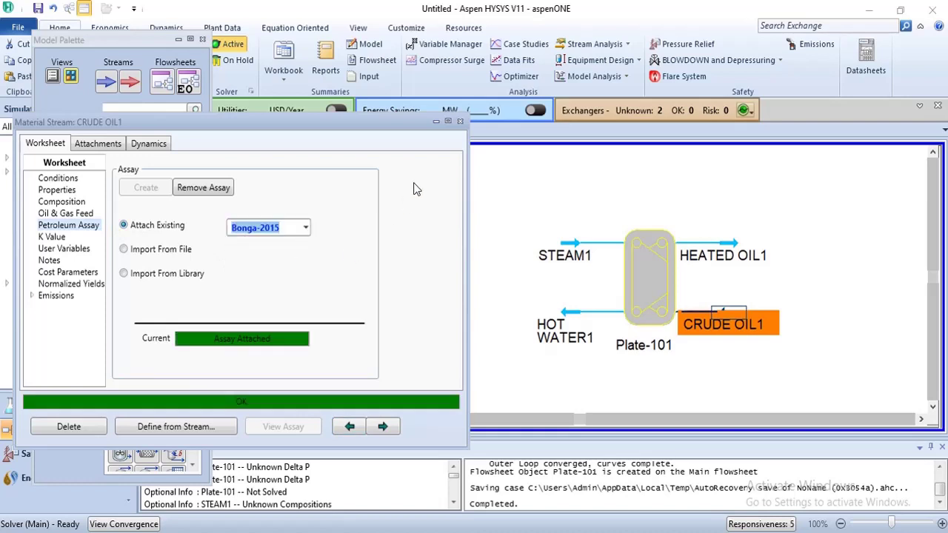
{"action": "left_click", "coordinate": [460, 121]}
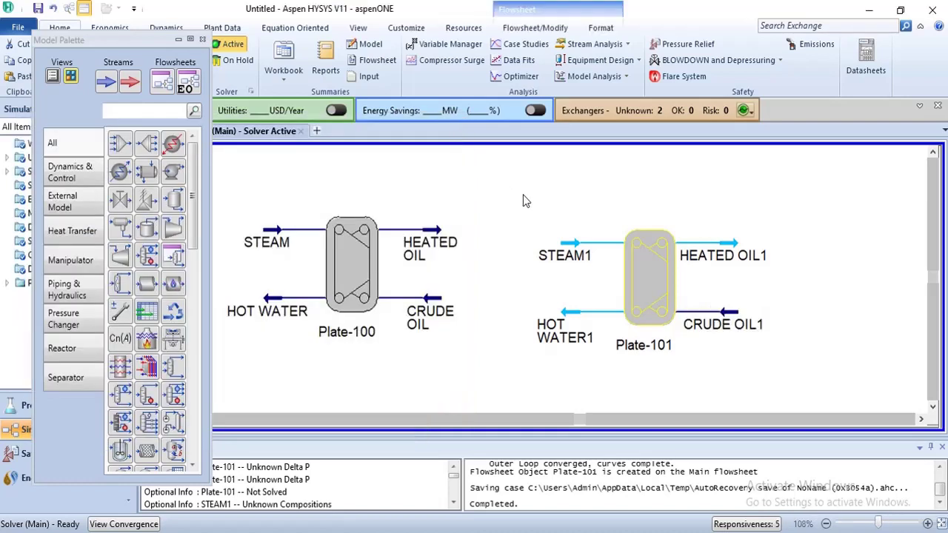
Set the STEAM1 composition to an H2O mole fraction of 1, accept it and close the stream's view
{"action": "mouse_move", "coordinate": [570, 258]}
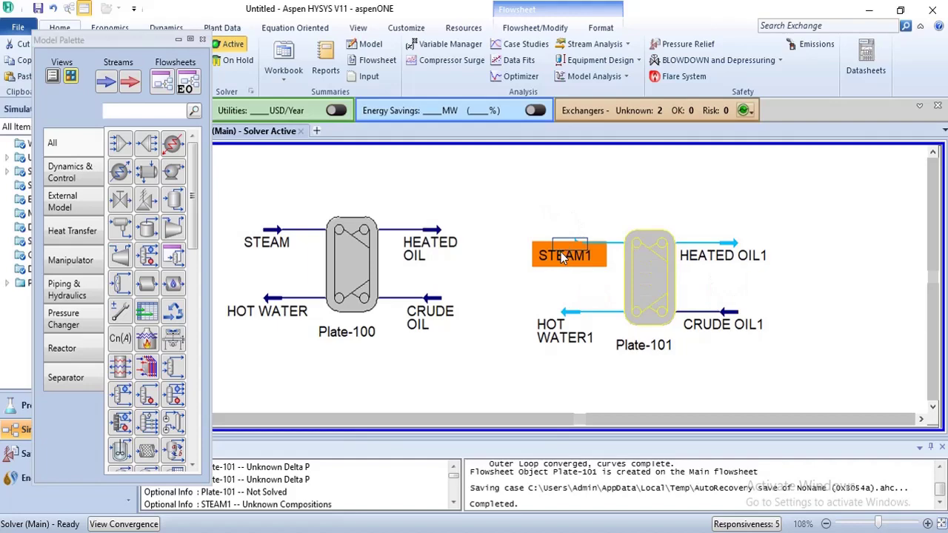
{"action": "double_click", "coordinate": [566, 255]}
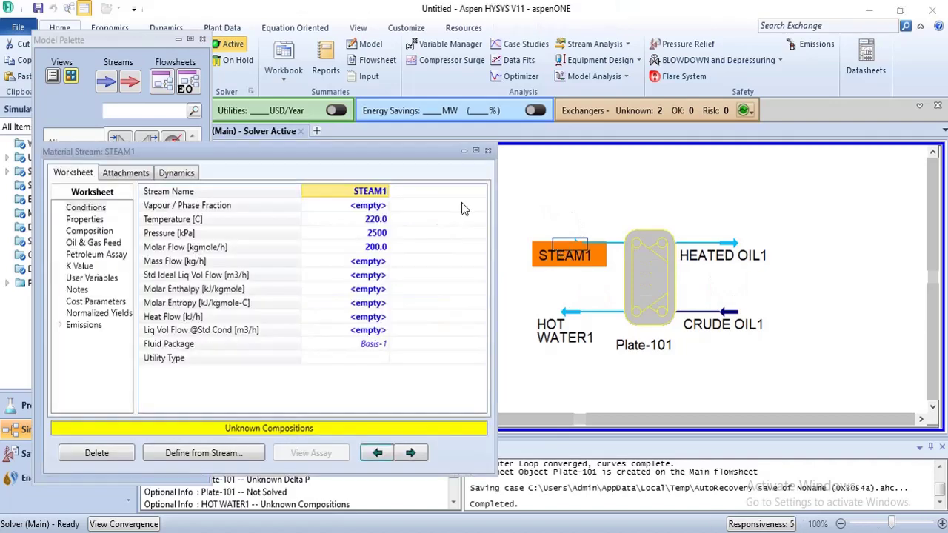
{"action": "left_click", "coordinate": [110, 242]}
{"action": "left_click", "coordinate": [108, 234]}
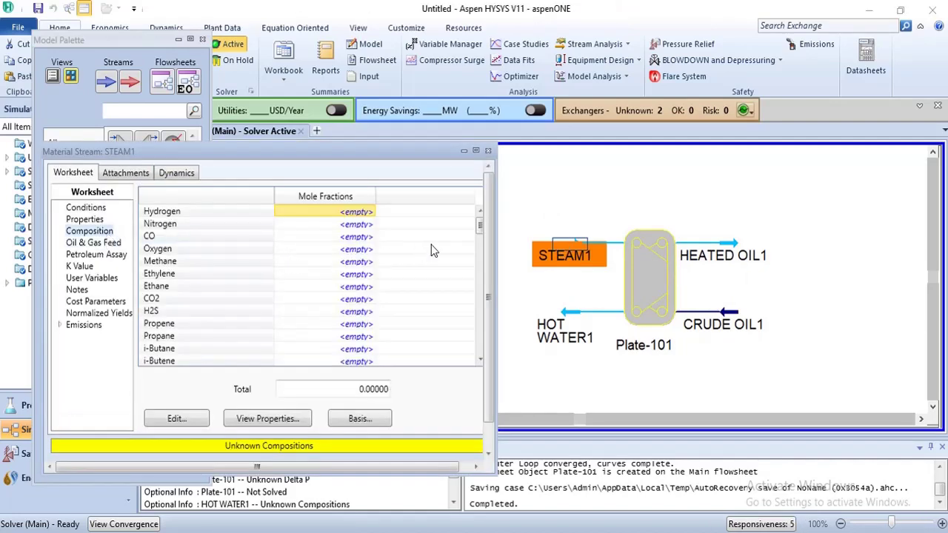
{"action": "left_click_drag", "start_coordinate": [480, 225], "coordinate": [478, 269]}
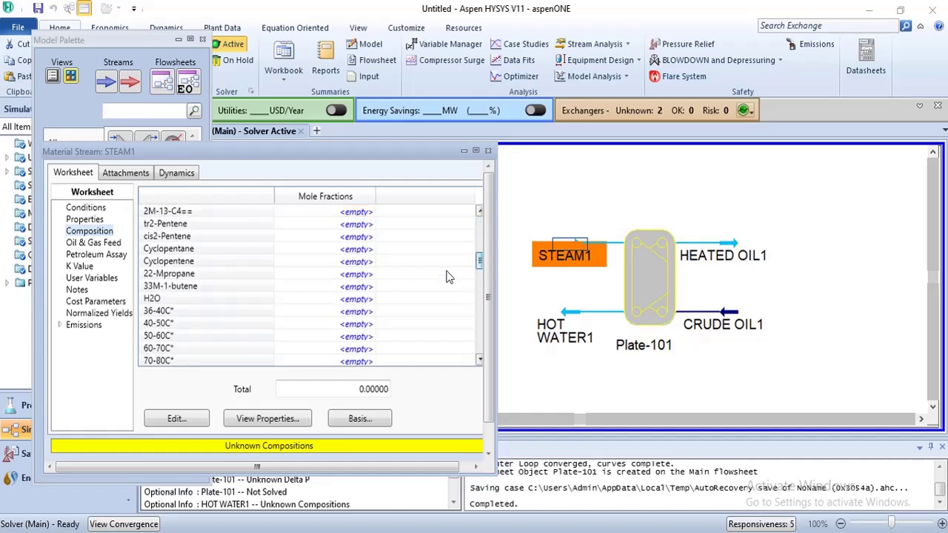
{"action": "left_click", "coordinate": [351, 300]}
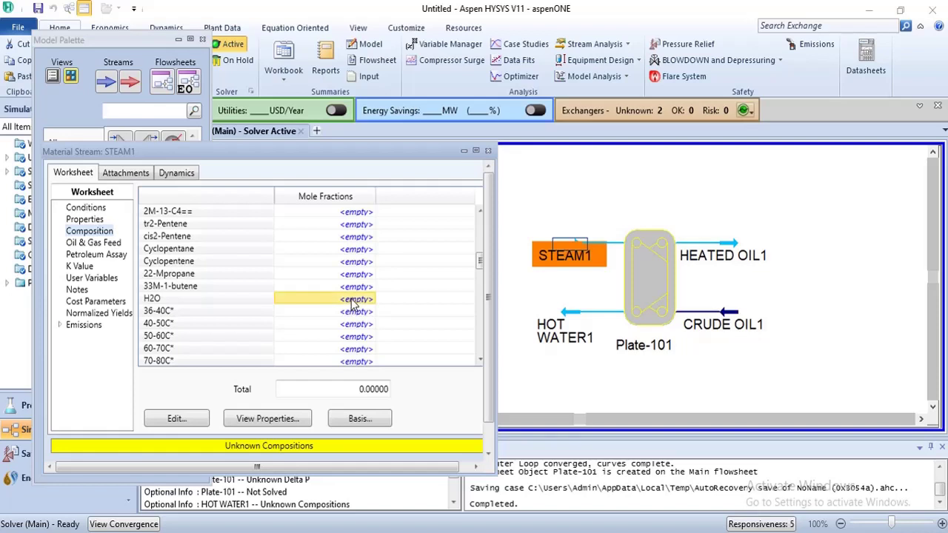
{"action": "type", "text": "1"}
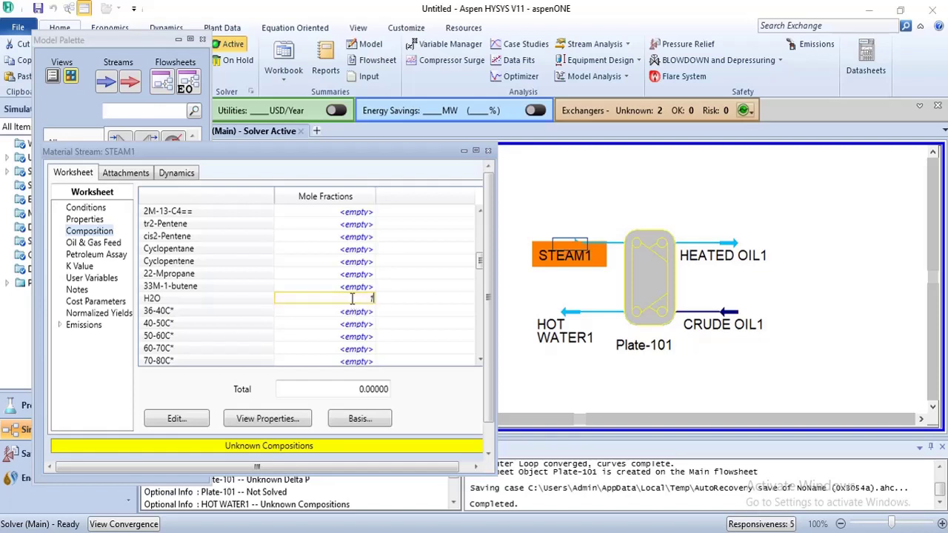
{"action": "key", "text": "Return"}
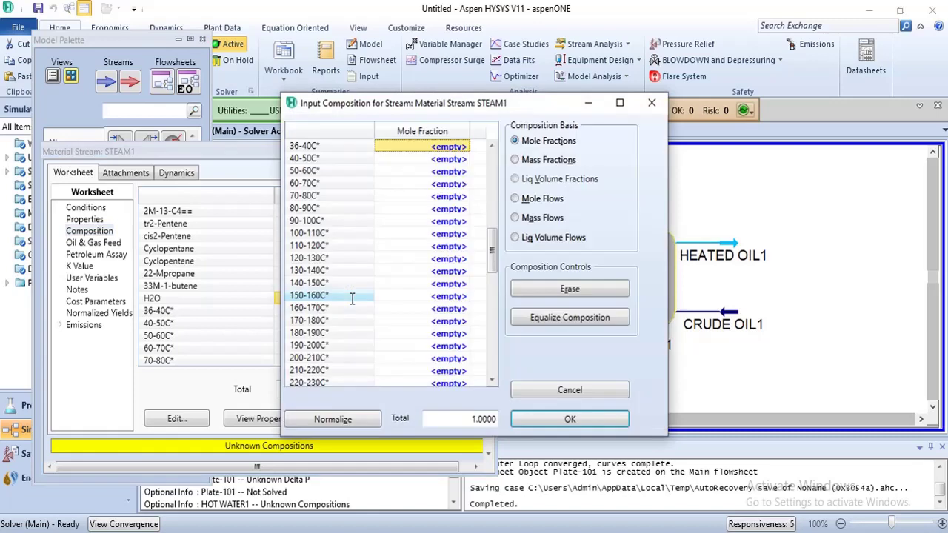
{"action": "left_click", "coordinate": [494, 198]}
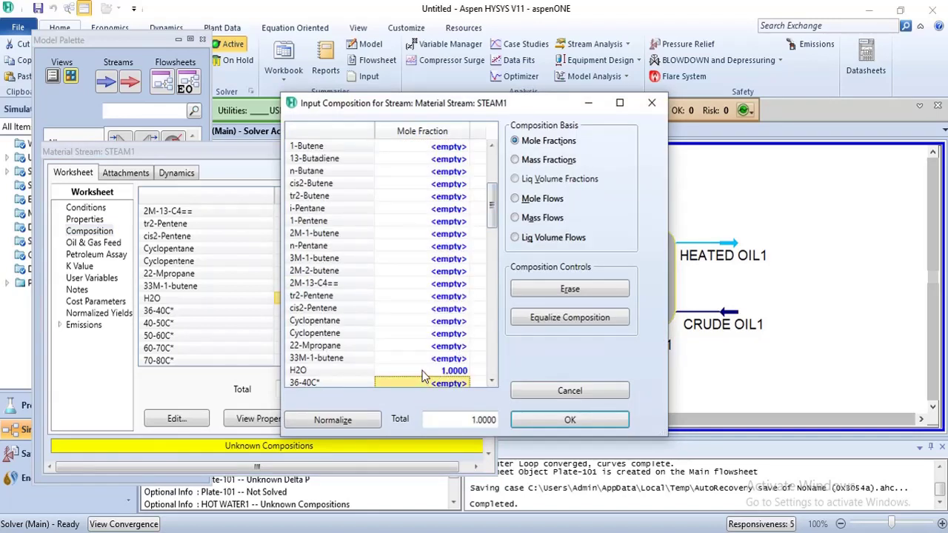
{"action": "left_click", "coordinate": [426, 371]}
{"action": "left_click", "coordinate": [537, 424]}
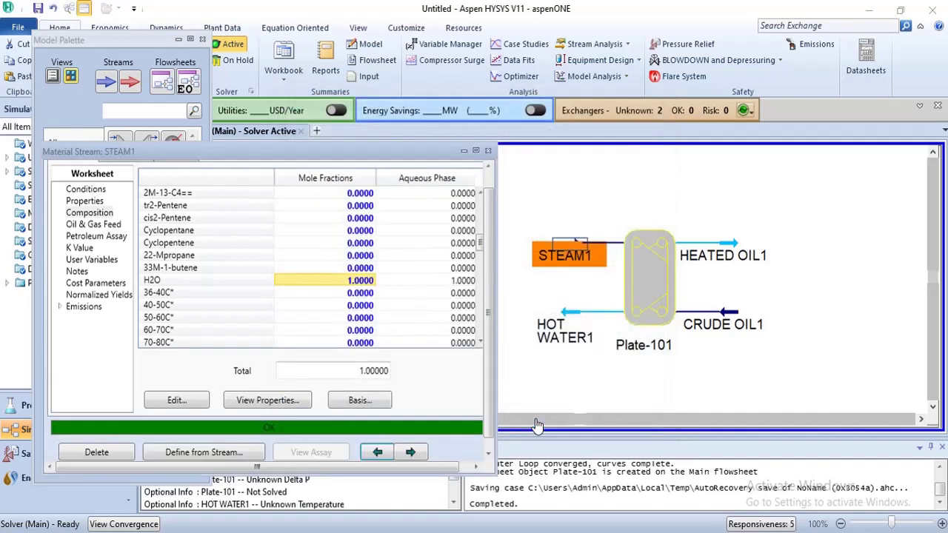
{"action": "left_click", "coordinate": [488, 150]}
Open Plate-101 and change its rating method to EDR - Plate in the design parameters
{"action": "double_click", "coordinate": [666, 279]}
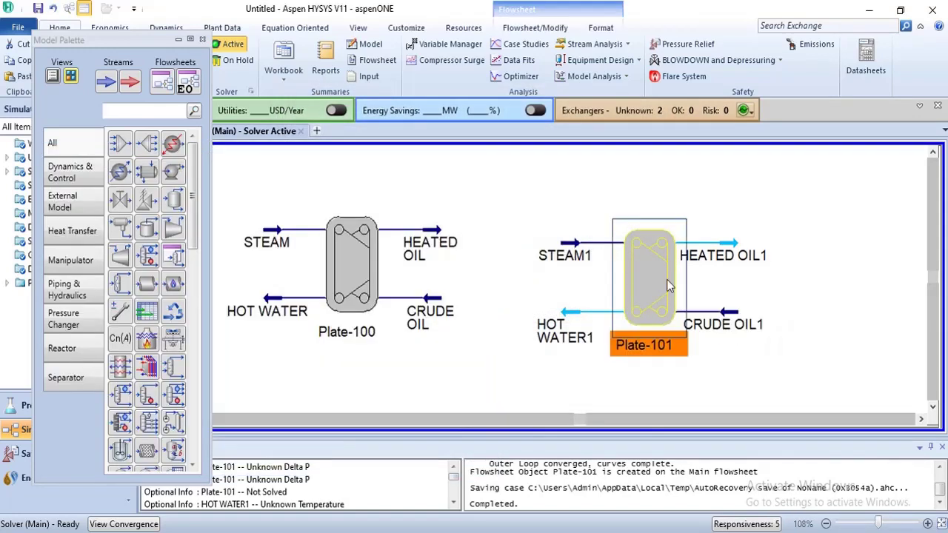
{"action": "left_click_drag", "start_coordinate": [551, 186], "coordinate": [599, 36]}
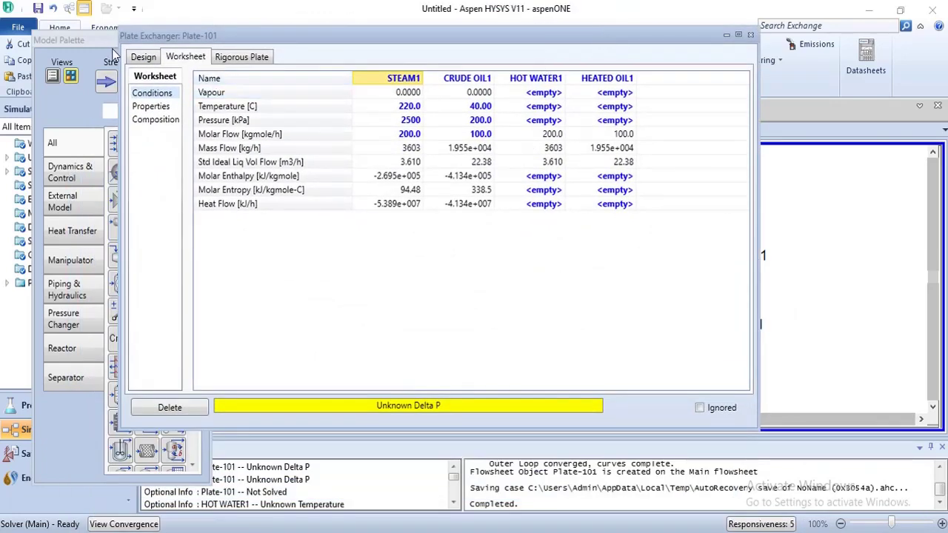
{"action": "left_click", "coordinate": [143, 57]}
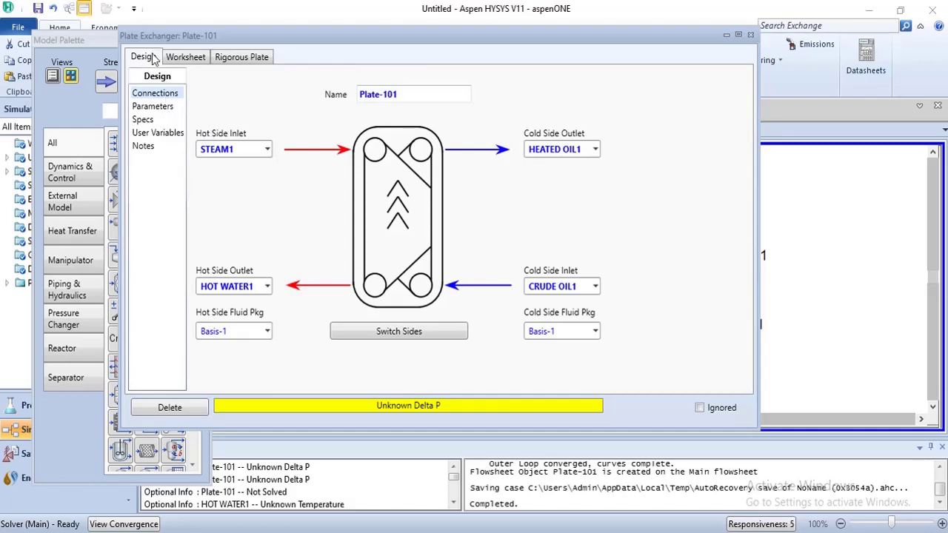
{"action": "left_click", "coordinate": [163, 109]}
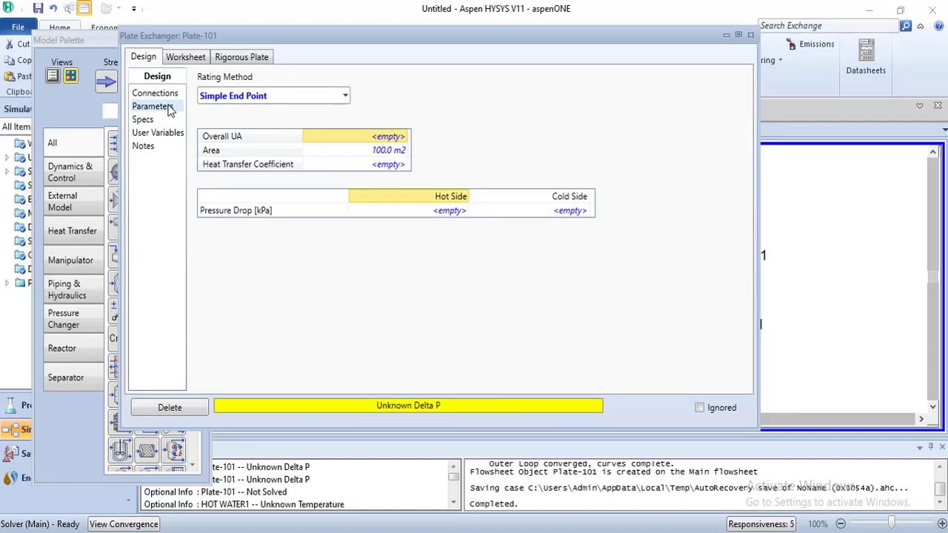
{"action": "left_click", "coordinate": [346, 96]}
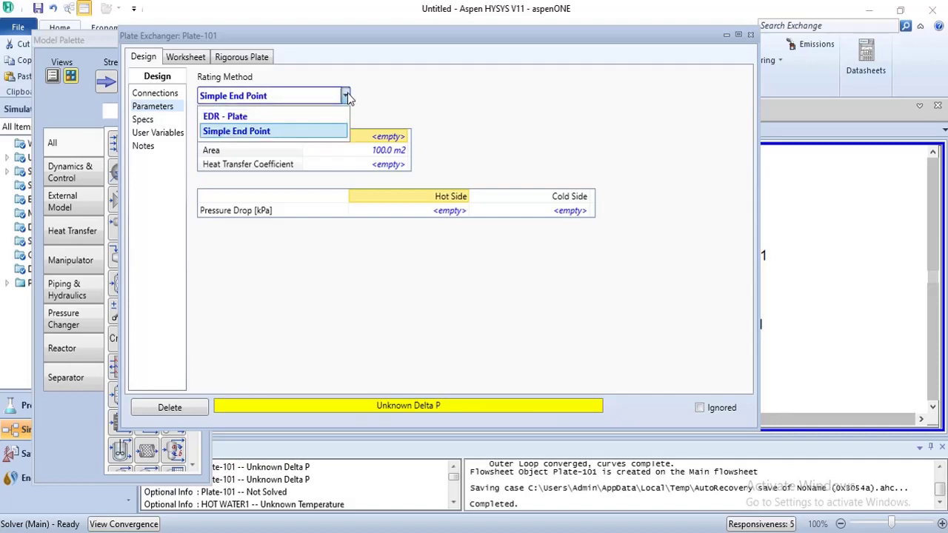
{"action": "left_click", "coordinate": [226, 118]}
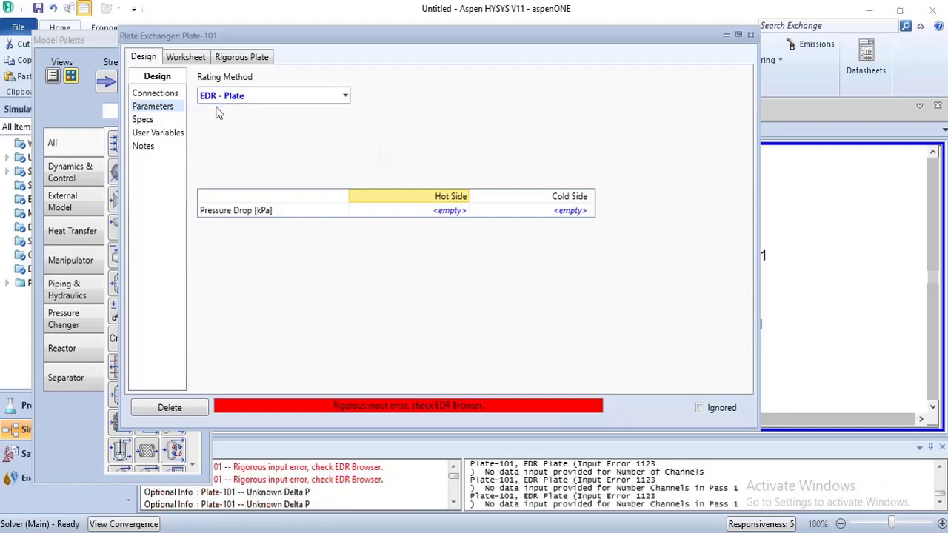
Switch Plate-101's rating method back to Simple End Point, accept losing the EDR parameters, and check the Rigorous Plate page
{"action": "left_click", "coordinate": [255, 59]}
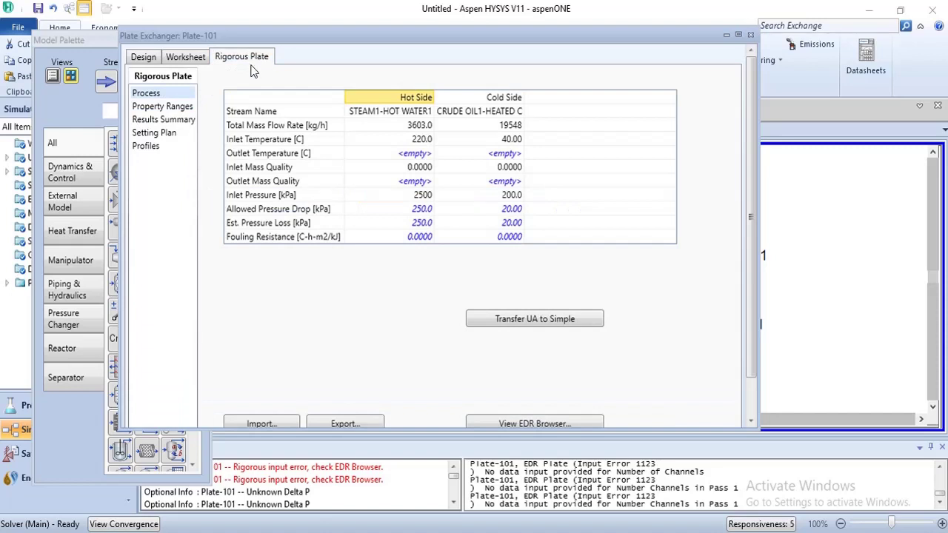
{"action": "left_click", "coordinate": [159, 59]}
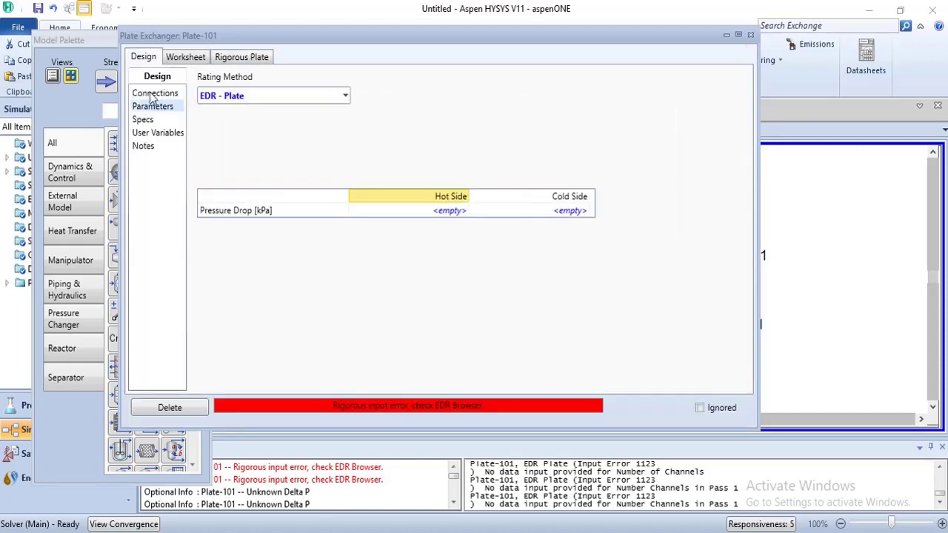
{"action": "left_click", "coordinate": [345, 99]}
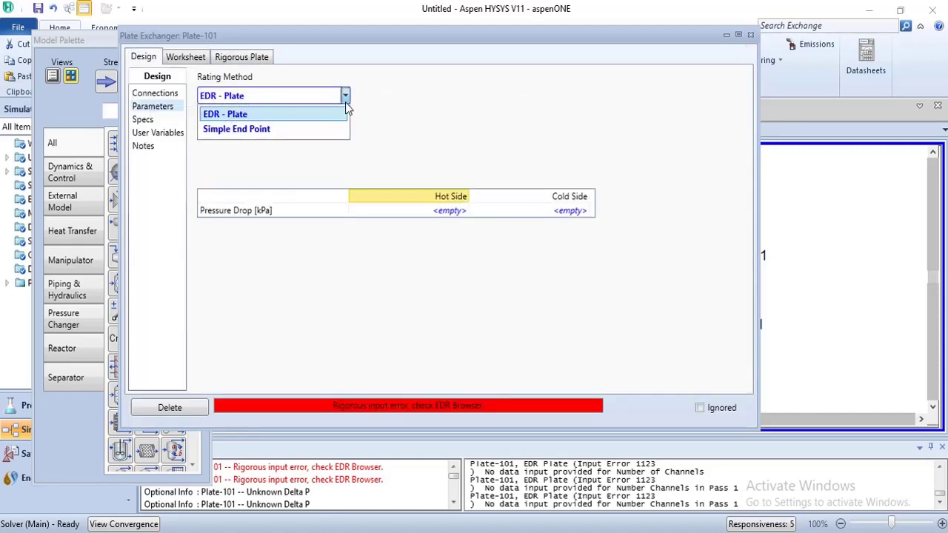
{"action": "left_click", "coordinate": [320, 129]}
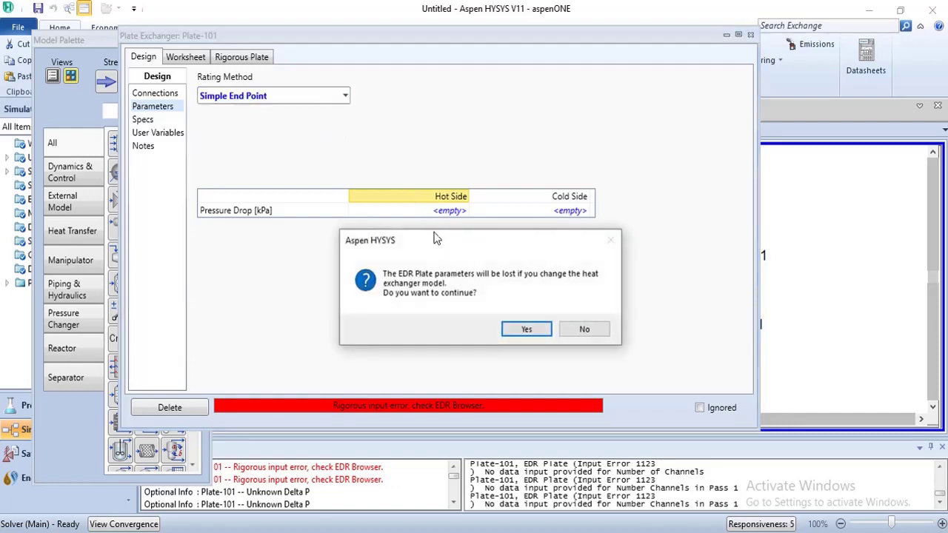
{"action": "left_click", "coordinate": [504, 329]}
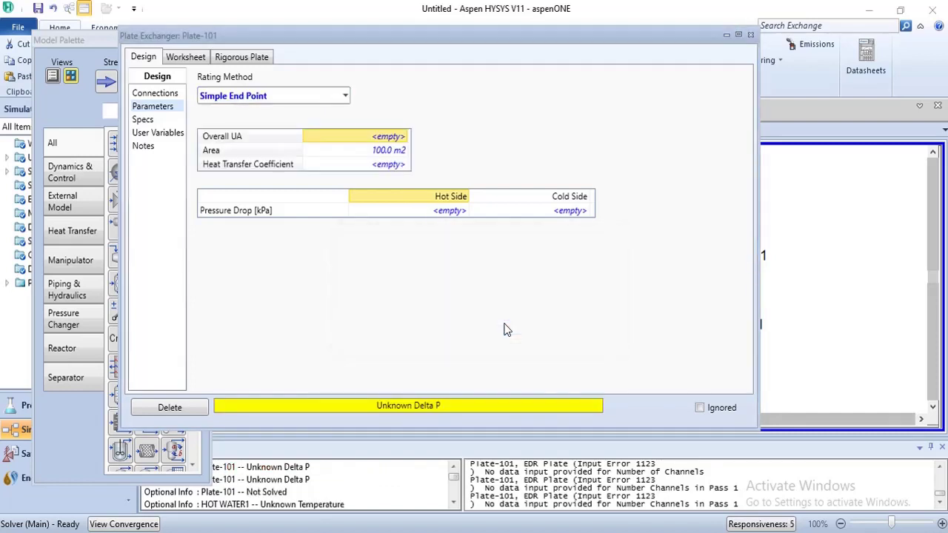
{"action": "left_click", "coordinate": [250, 65]}
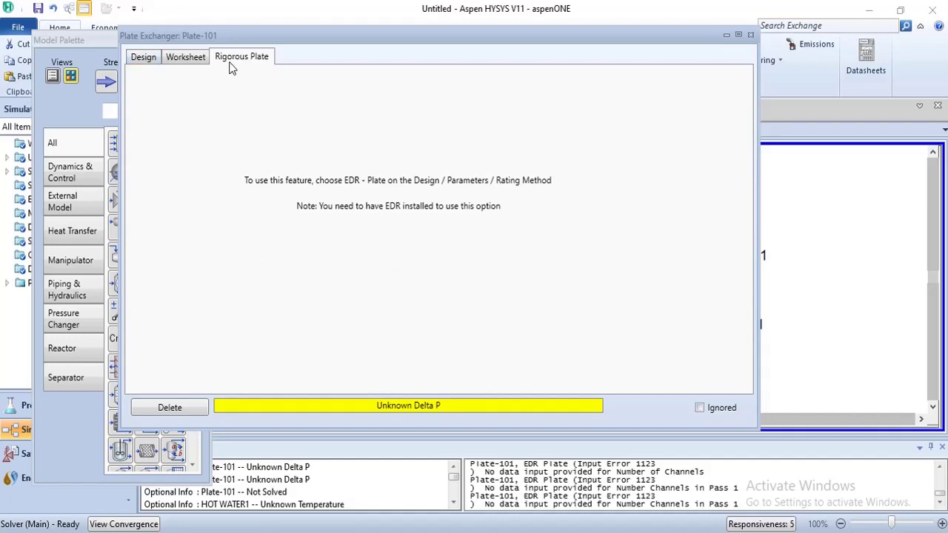
Select EDR - Plate as the rating method again, open Plate-101 in the EDR browser and close the exchanger view
{"action": "left_click", "coordinate": [134, 57]}
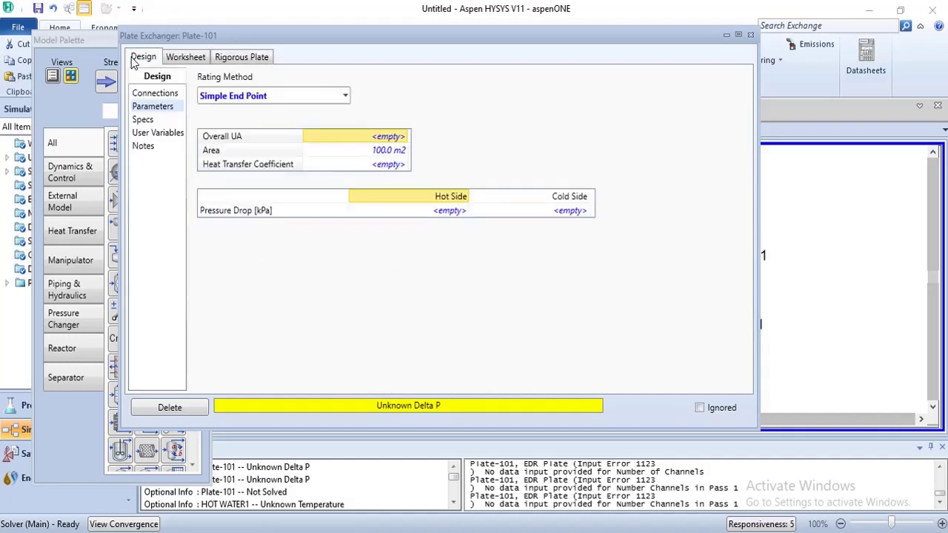
{"action": "left_click", "coordinate": [345, 96]}
{"action": "left_click", "coordinate": [335, 117]}
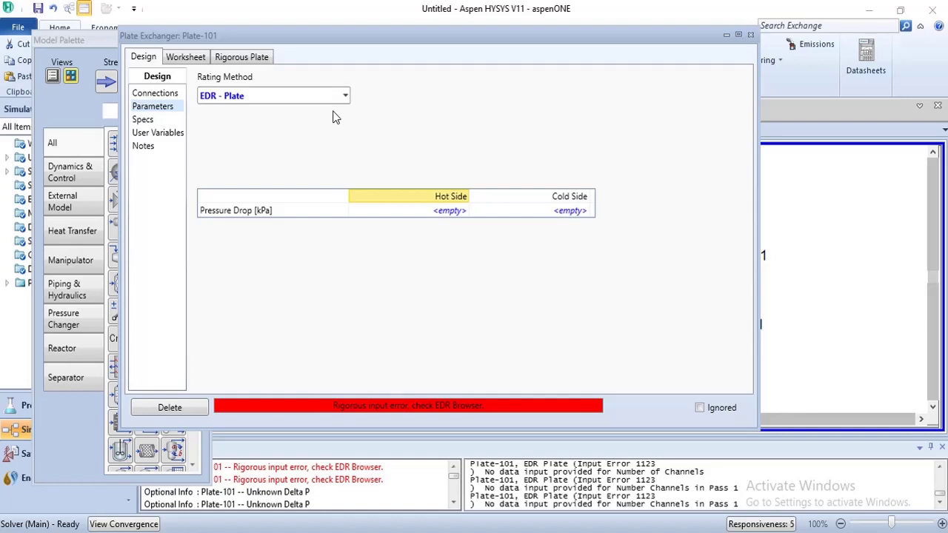
{"action": "left_click", "coordinate": [240, 59]}
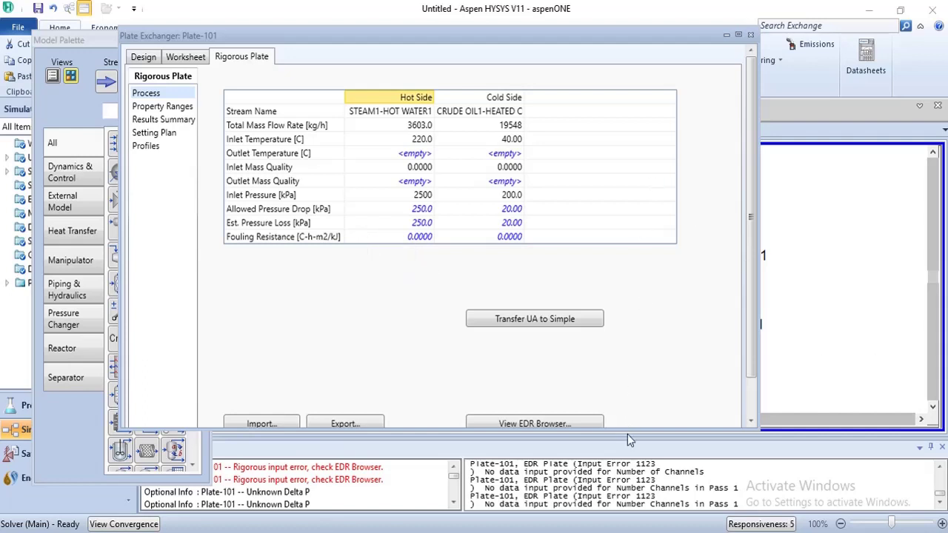
{"action": "left_click_drag", "start_coordinate": [627, 429], "coordinate": [629, 491]}
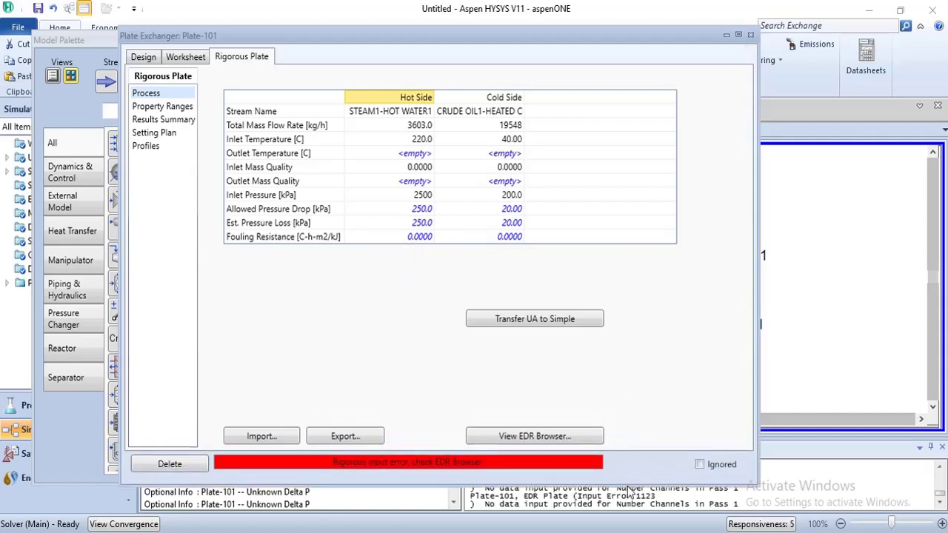
{"action": "left_click", "coordinate": [545, 437]}
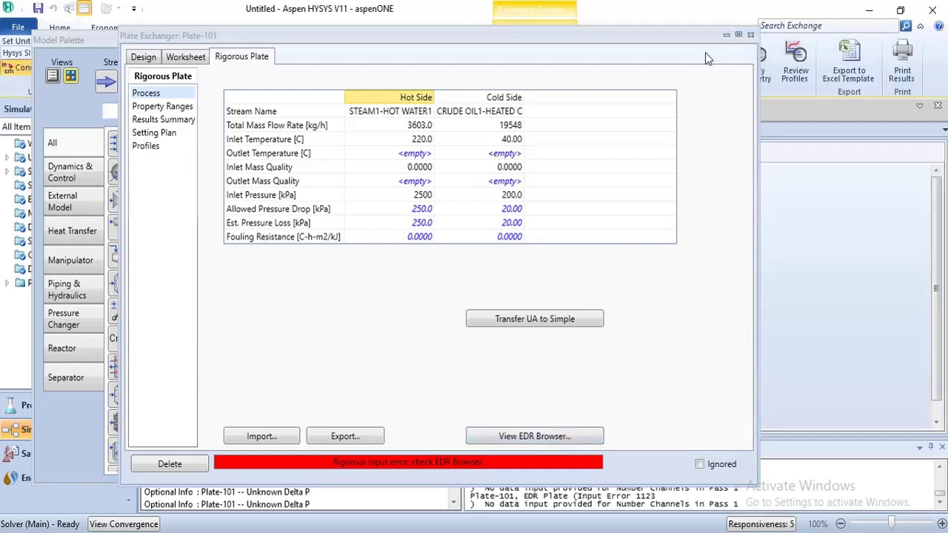
{"action": "left_click", "coordinate": [754, 44]}
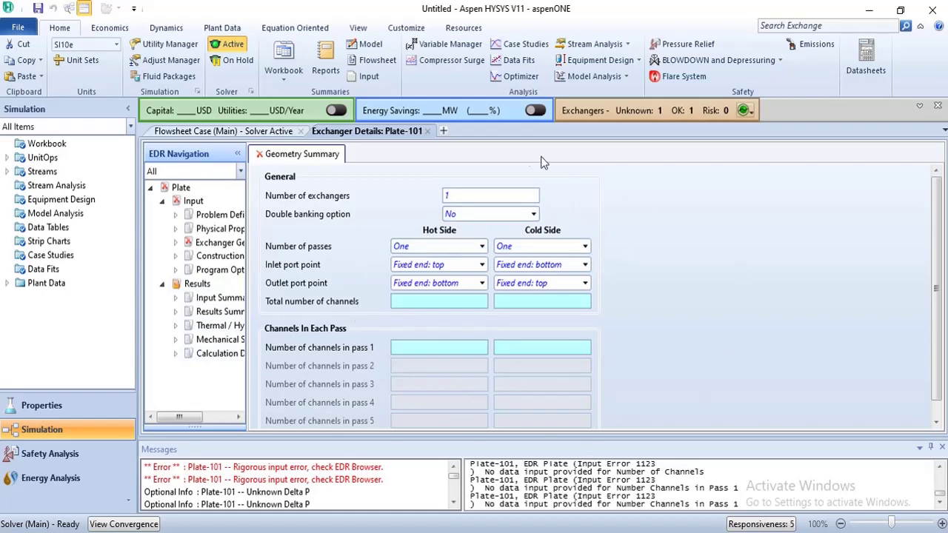
Examine the Plate-101 stream conditions in its worksheet alongside the EDR geometry summary, and close the exchanger view
{"action": "left_click", "coordinate": [241, 133]}
{"action": "left_click", "coordinate": [644, 267]}
{"action": "double_click", "coordinate": [644, 267]}
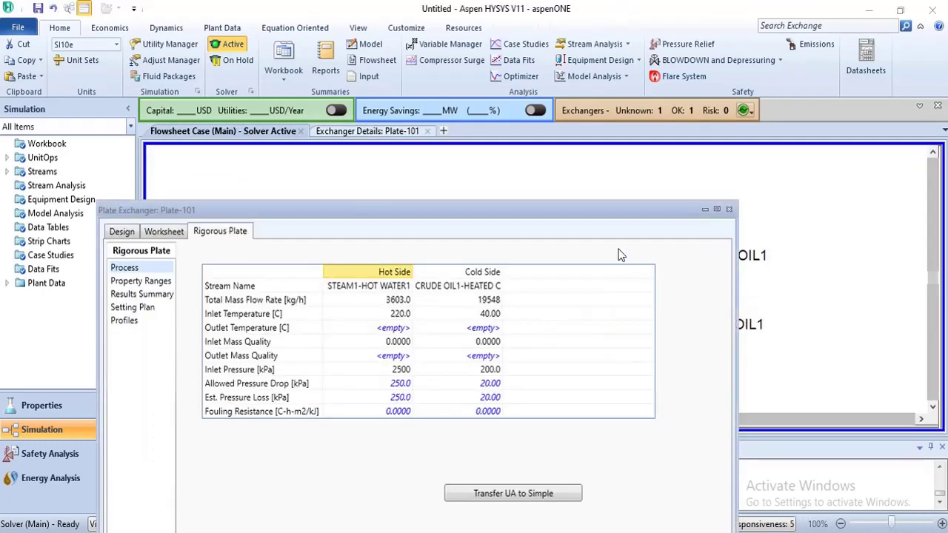
{"action": "left_click", "coordinate": [164, 231]}
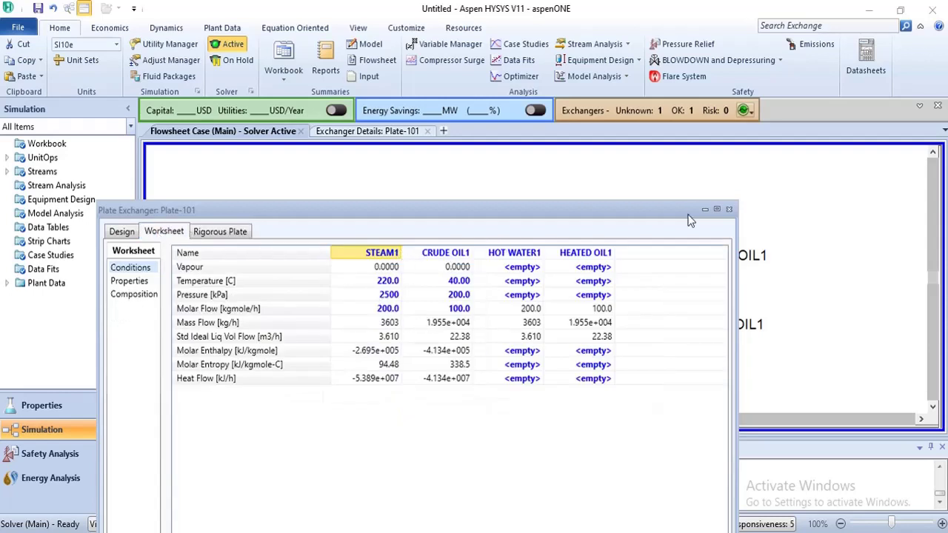
{"action": "left_click", "coordinate": [368, 131]}
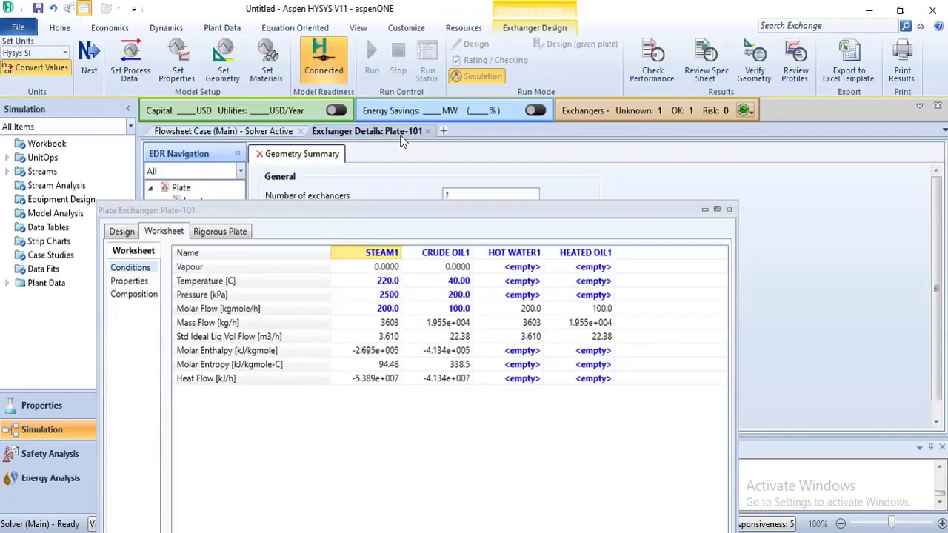
{"action": "left_click_drag", "start_coordinate": [560, 210], "coordinate": [630, 430]}
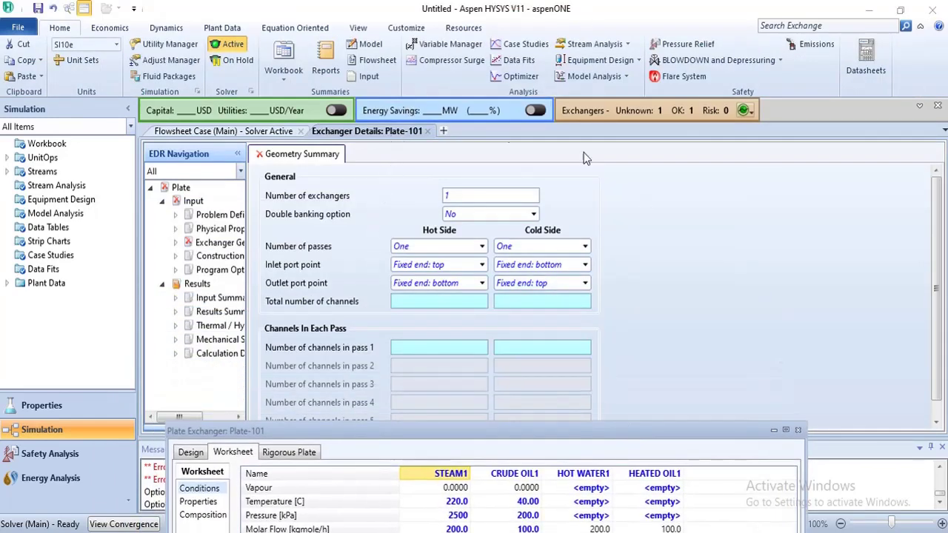
{"action": "left_click_drag", "start_coordinate": [572, 432], "coordinate": [589, 162]}
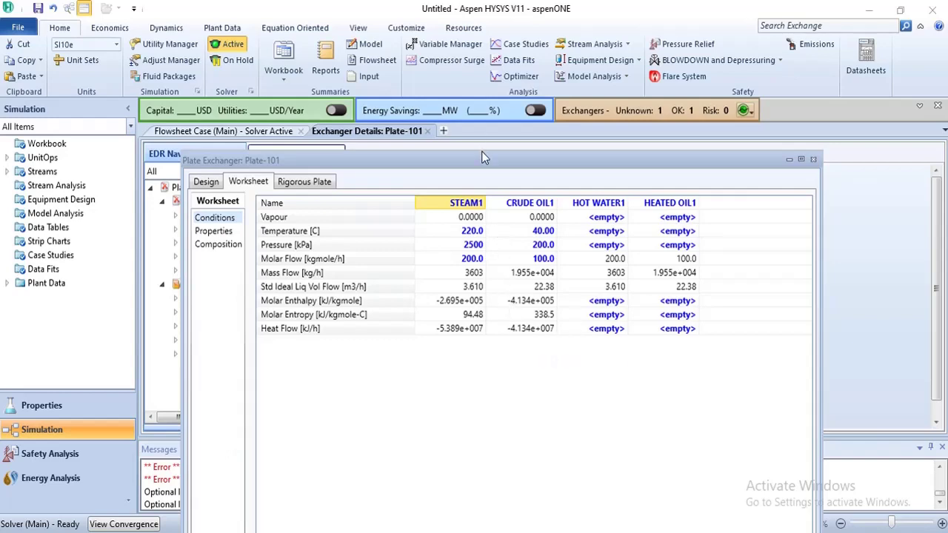
{"action": "left_click_drag", "start_coordinate": [482, 158], "coordinate": [513, 392]}
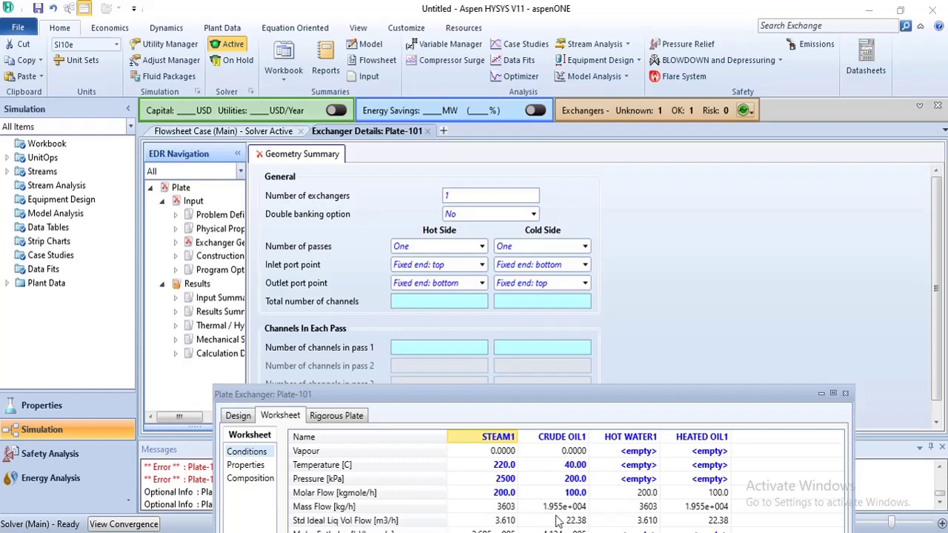
{"action": "mouse_move", "coordinate": [535, 467]}
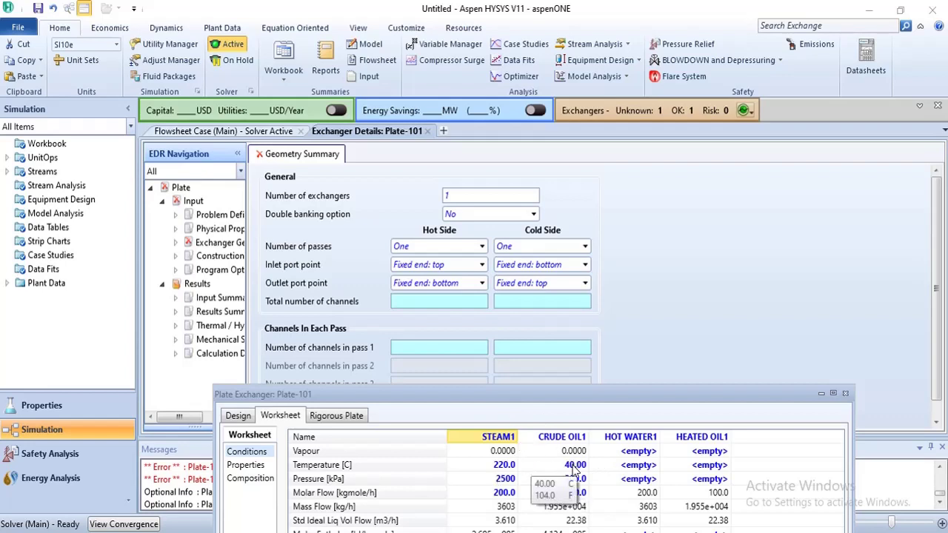
{"action": "left_click", "coordinate": [845, 394]}
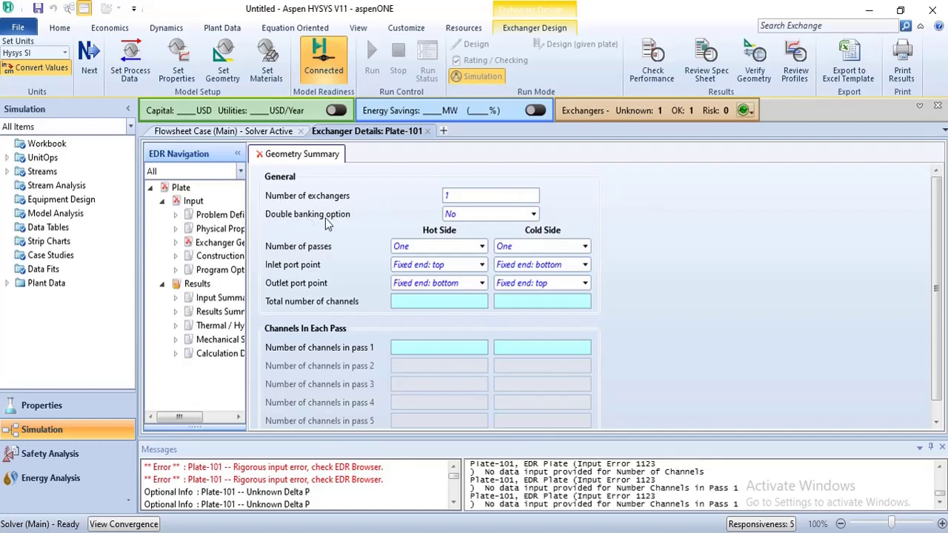
Set the total number of channels to 5 on both the hot side and the cold side of Plate-101
{"action": "left_click", "coordinate": [527, 219]}
{"action": "left_click", "coordinate": [534, 220]}
{"action": "left_click", "coordinate": [482, 265]}
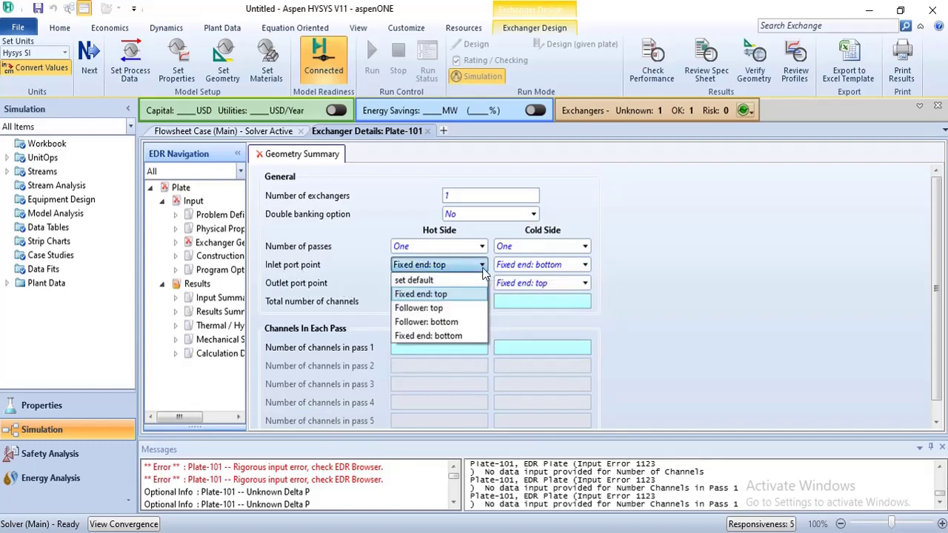
{"action": "left_click", "coordinate": [483, 267]}
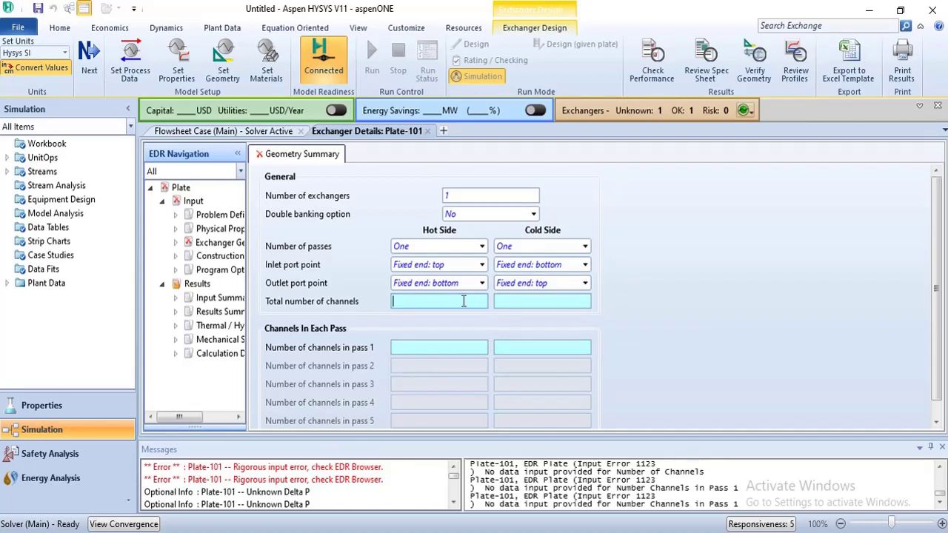
{"action": "type", "text": "5"}
{"action": "left_click", "coordinate": [521, 303]}
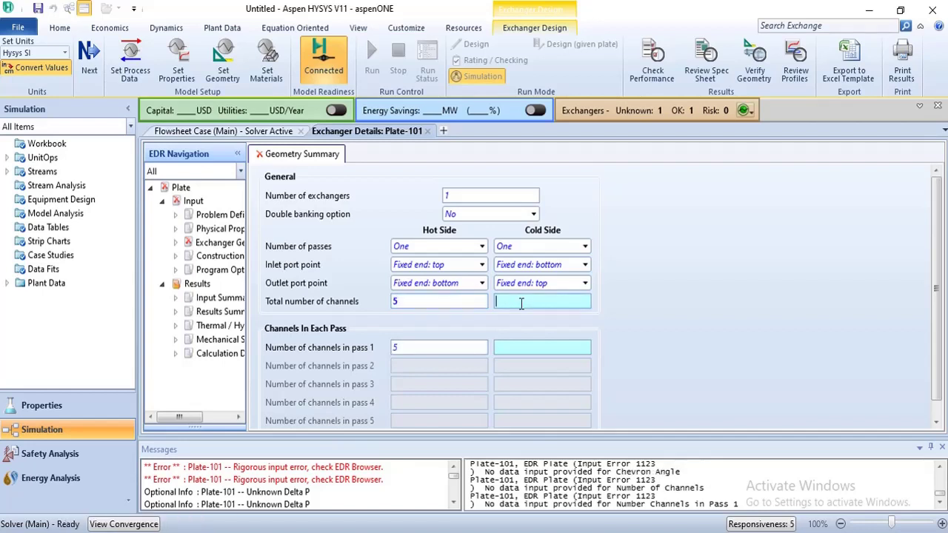
{"action": "type", "text": "5"}
{"action": "left_click", "coordinate": [614, 302]}
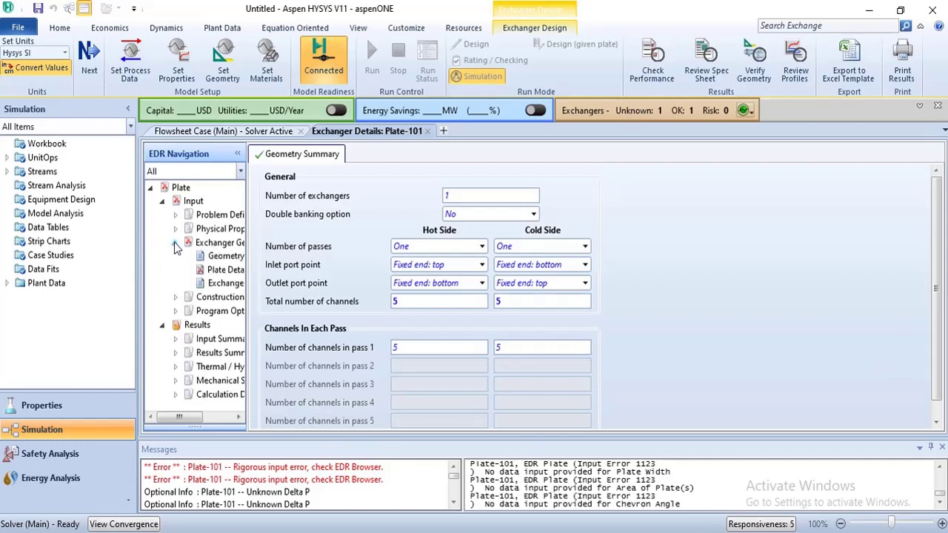
Open the plate details under the exchanger geometry and set the chevron angle to 30 degrees
{"action": "left_click", "coordinate": [176, 243]}
{"action": "left_click_drag", "start_coordinate": [248, 197], "coordinate": [339, 213]}
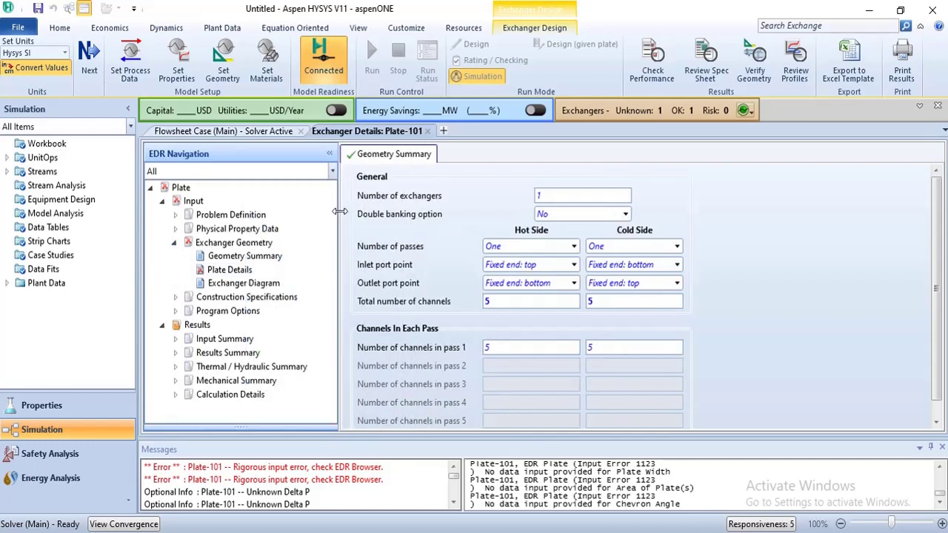
{"action": "left_click", "coordinate": [230, 269]}
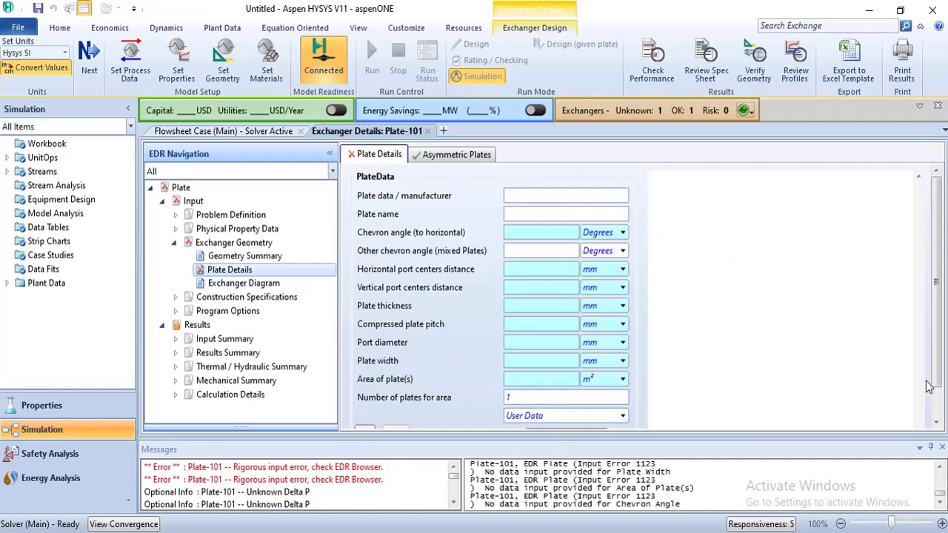
{"action": "mouse_move", "coordinate": [935, 384]}
{"action": "left_mouse_down"}
{"action": "mouse_move", "coordinate": [936, 404]}
{"action": "mouse_move", "coordinate": [940, 374]}
{"action": "left_mouse_up"}
{"action": "left_click", "coordinate": [523, 233]}
{"action": "type", "text": "30"}
{"action": "key", "text": "Tab"}
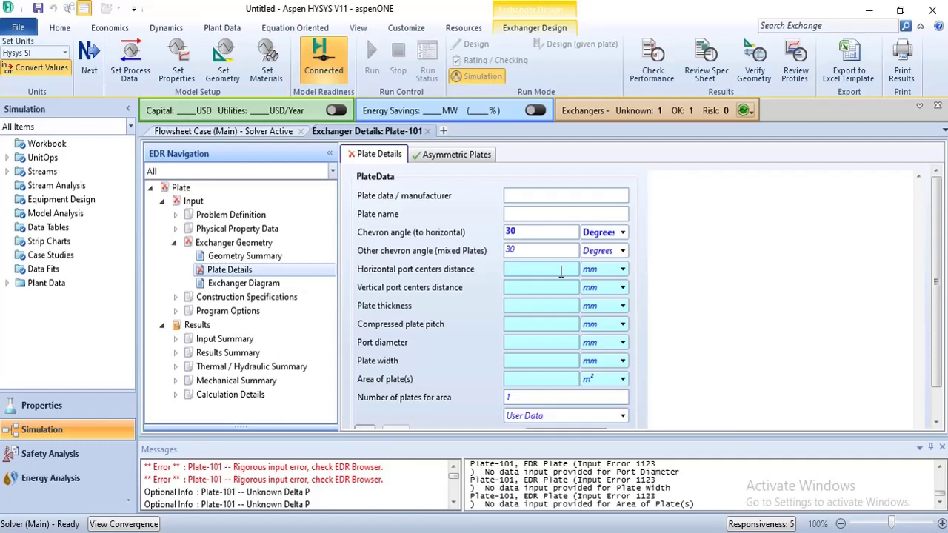
Enter 15 mm as the horizontal port centers distance and switch its unit to inches
{"action": "type", "text": "15"}
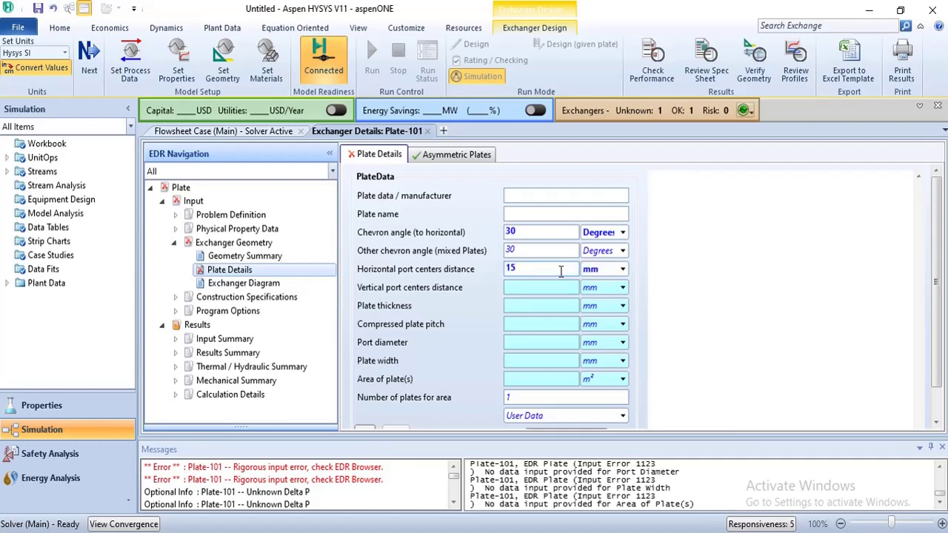
{"action": "left_click", "coordinate": [623, 270]}
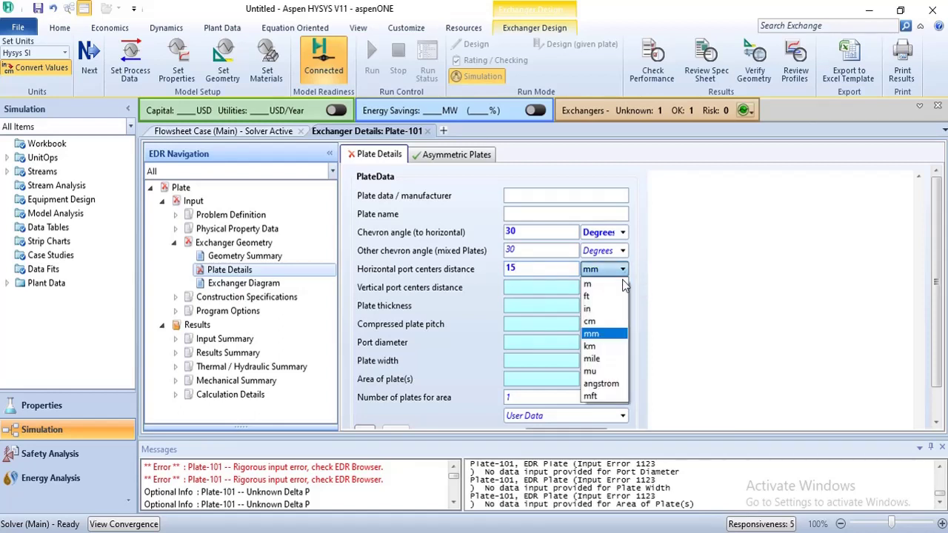
{"action": "left_click", "coordinate": [614, 309]}
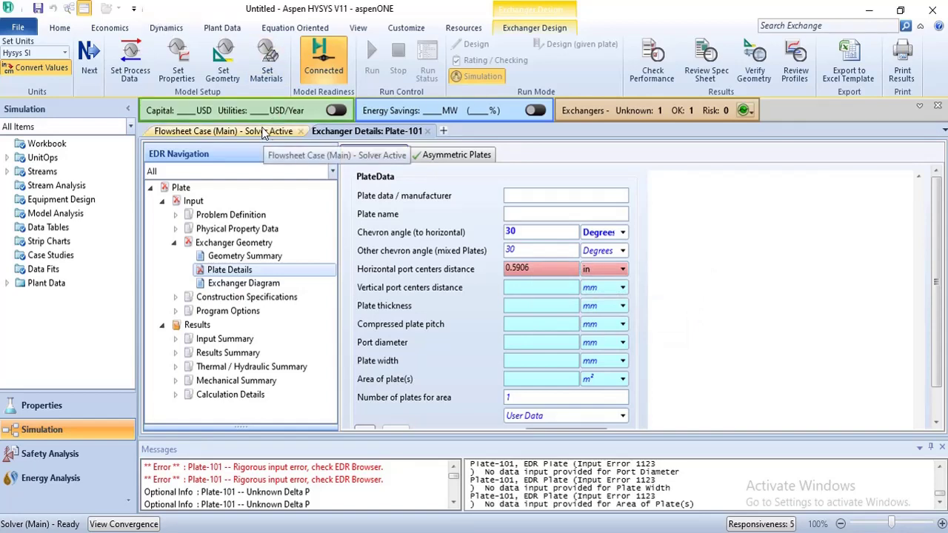
Put the flowsheet solver on hold and return to the Plate-101 exchanger details
{"action": "left_click", "coordinate": [265, 132]}
{"action": "left_click", "coordinate": [231, 60]}
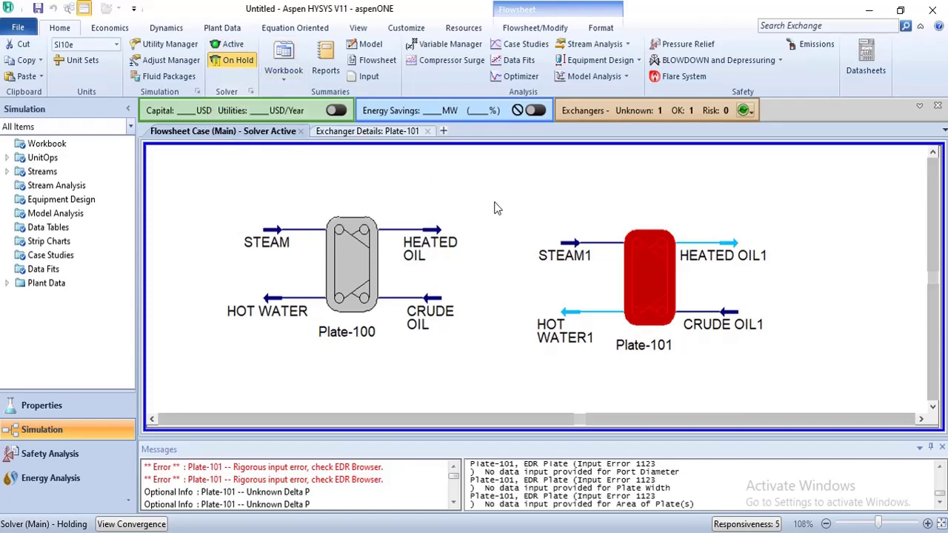
{"action": "left_click", "coordinate": [408, 132]}
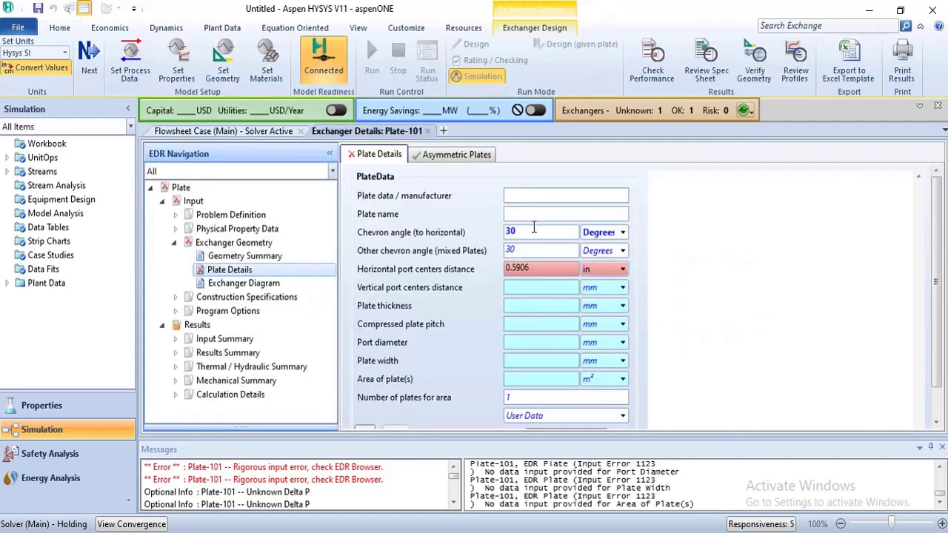
Set the horizontal port centers distance to 15 in
{"action": "left_click", "coordinate": [560, 267]}
{"action": "key", "text": "BackSpace"}
{"action": "key", "text": "BackSpace"}
{"action": "key", "text": "BackSpace"}
{"action": "key", "text": "BackSpace"}
{"action": "key", "text": "BackSpace"}
{"action": "key", "text": "BackSpace"}
{"action": "type", "text": "15"}
{"action": "key", "text": "Return"}
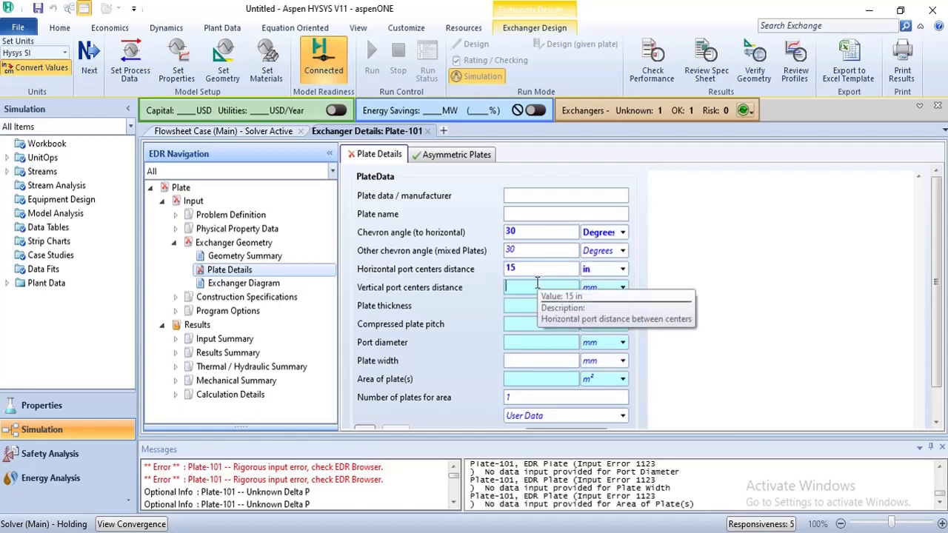
Set the vertical port centers distance to 500 mm, the plate thickness to 10 mm and the compressed plate pitch to 5 mm
{"action": "left_click", "coordinate": [538, 287]}
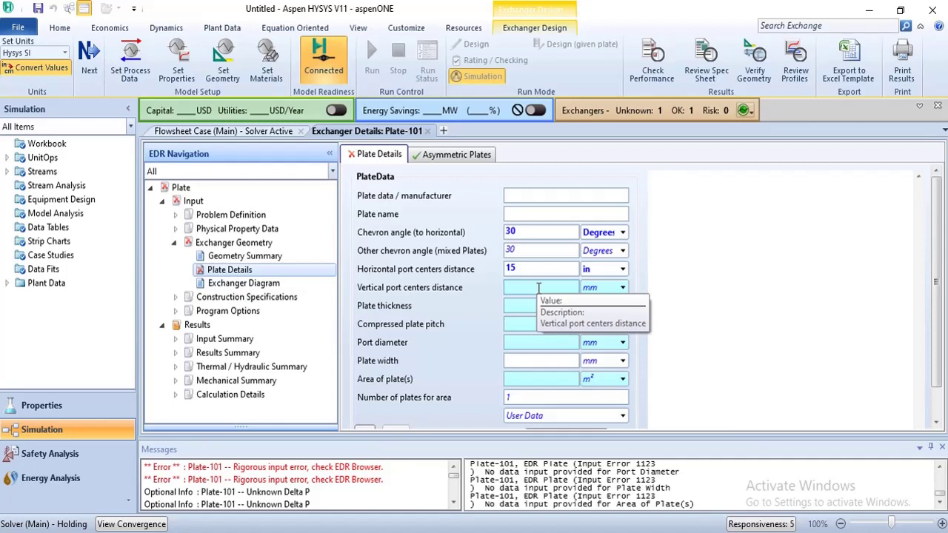
{"action": "type", "text": "500"}
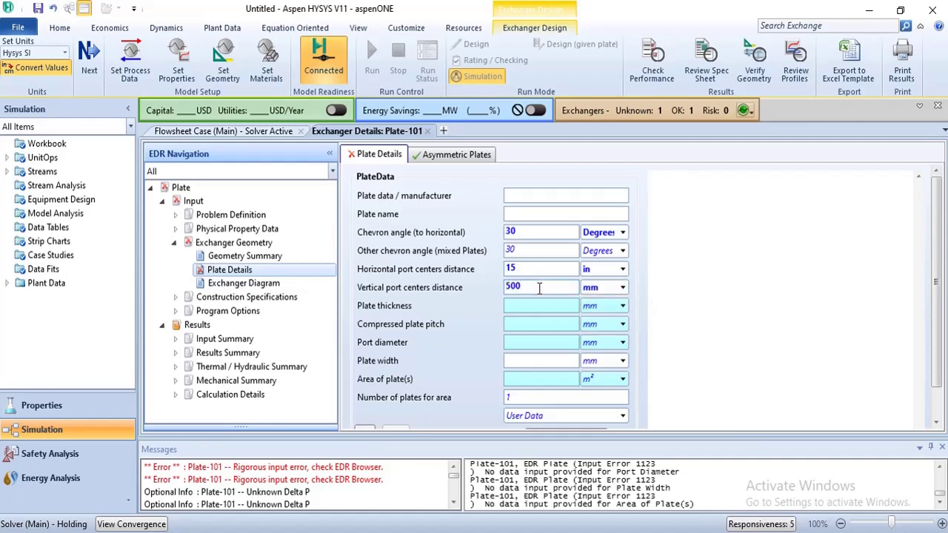
{"action": "key", "text": "Tab"}
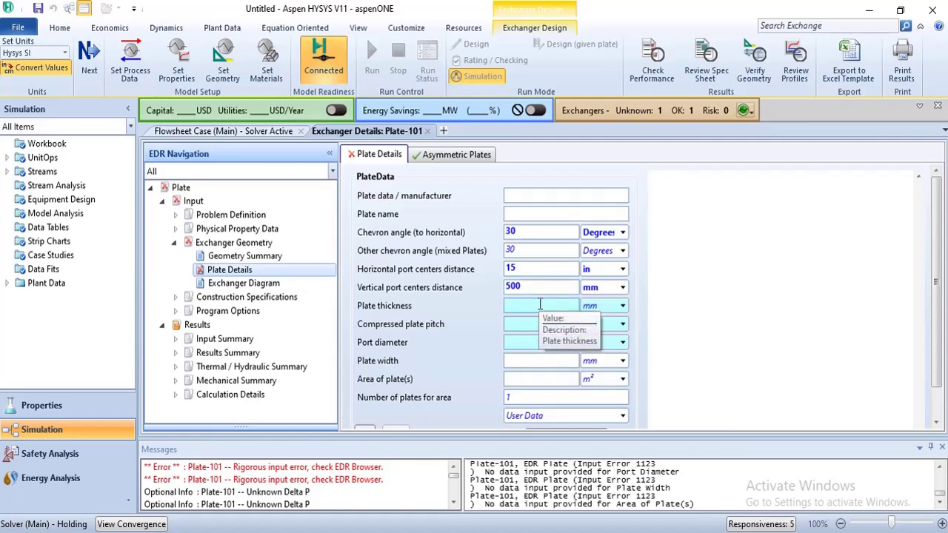
{"action": "type", "text": "10"}
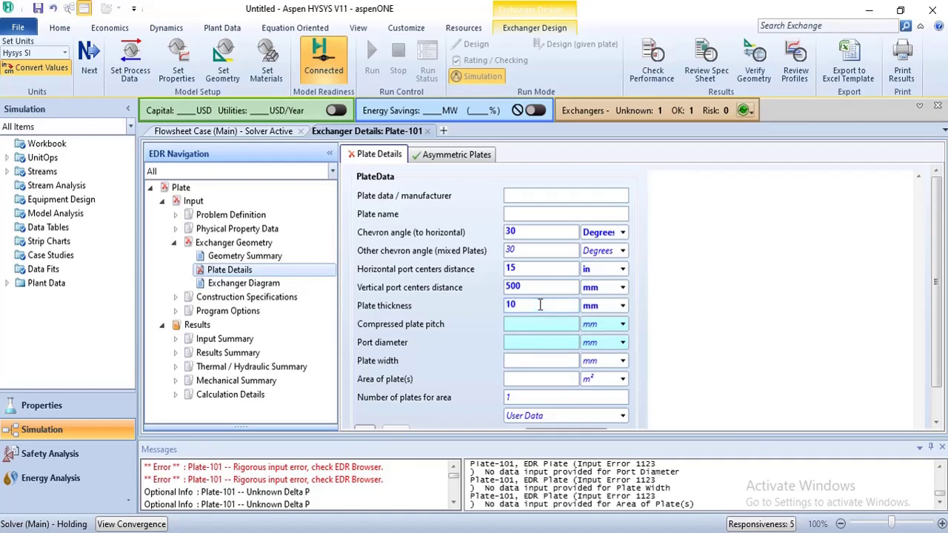
{"action": "key", "text": "Tab"}
{"action": "type", "text": "5"}
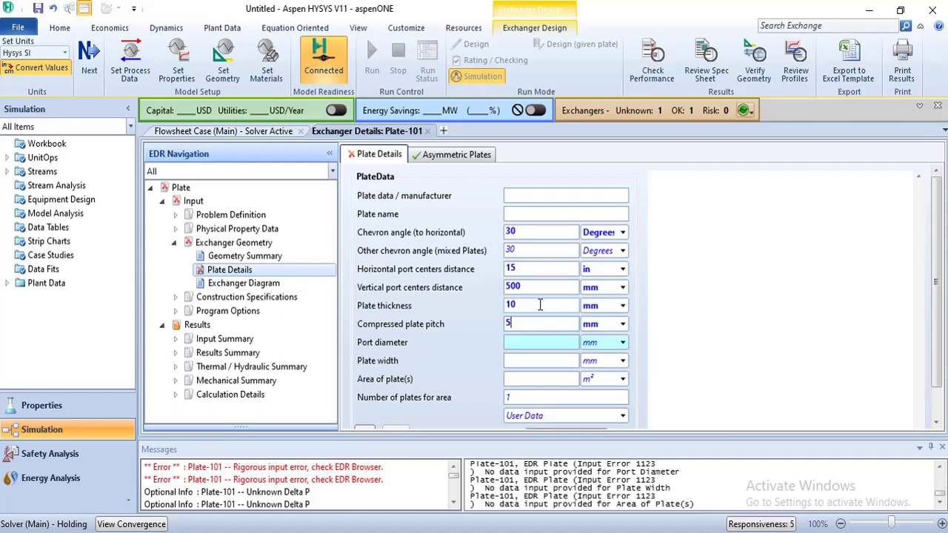
{"action": "key", "text": "Tab"}
Set the port diameter to 5.7 in and the plate width to 21.7 in
{"action": "left_click", "coordinate": [622, 342]}
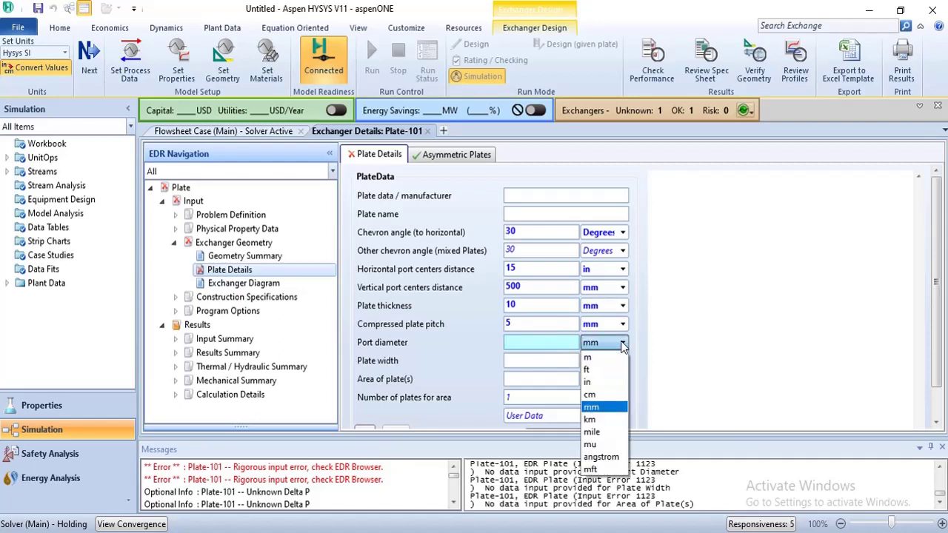
{"action": "left_click", "coordinate": [621, 382]}
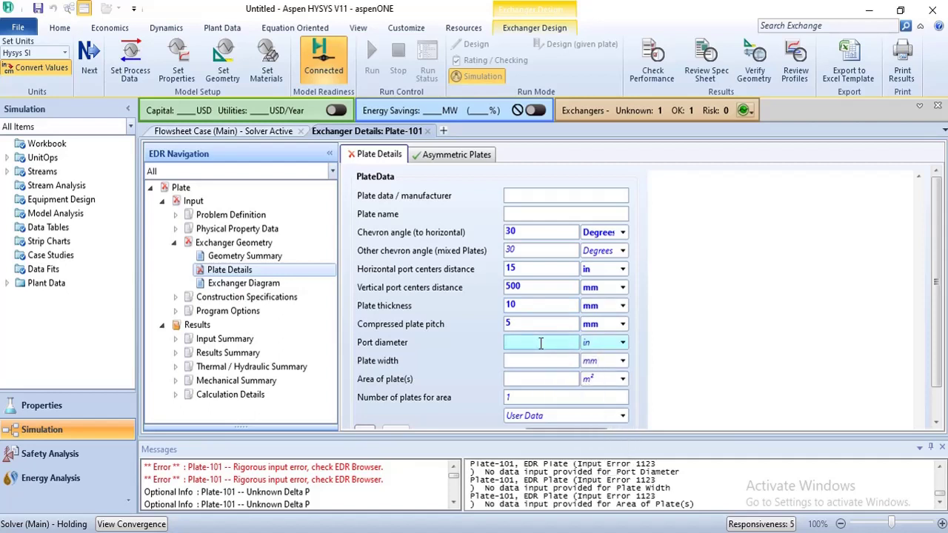
{"action": "type", "text": "5.7"}
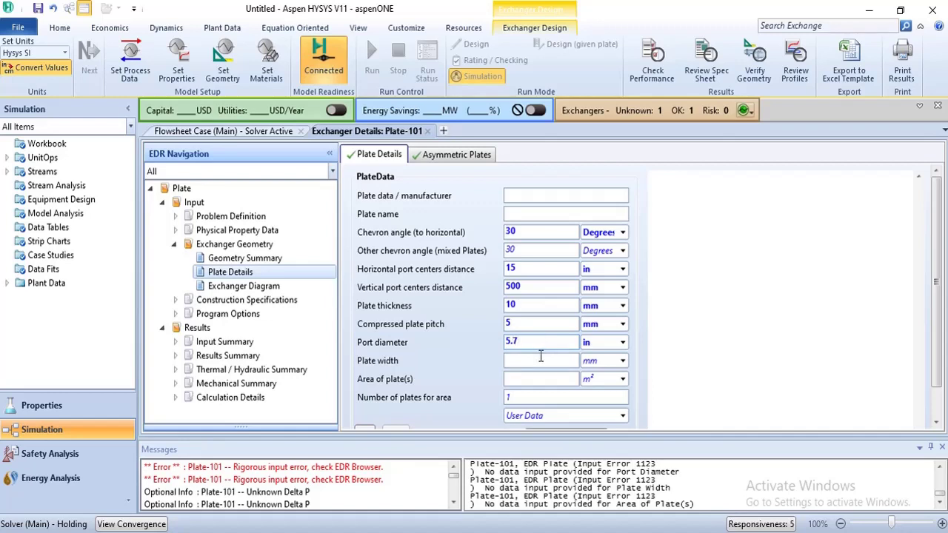
{"action": "left_click", "coordinate": [541, 361]}
{"action": "left_click", "coordinate": [619, 361]}
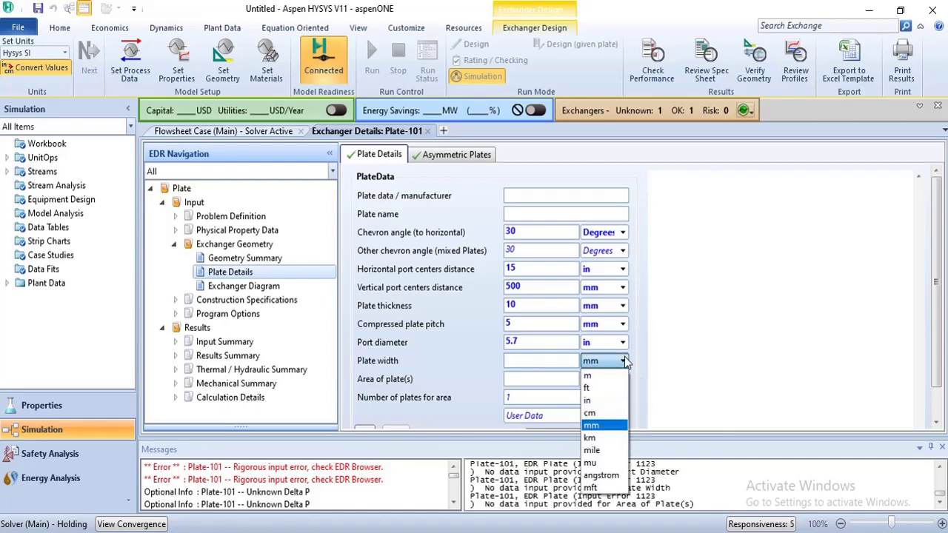
{"action": "left_click", "coordinate": [617, 404]}
{"action": "left_click", "coordinate": [558, 365]}
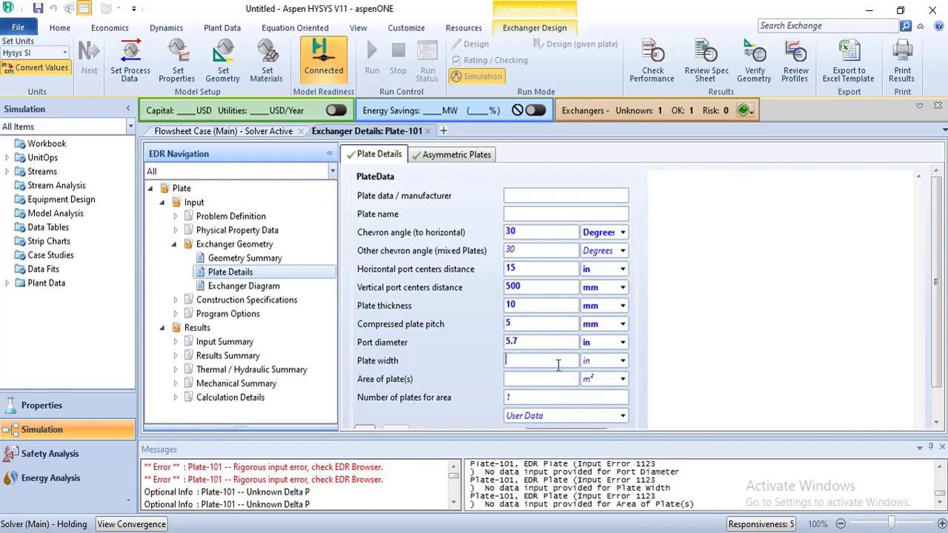
{"action": "type", "text": "21"}
{"action": "key", "text": "Tab"}
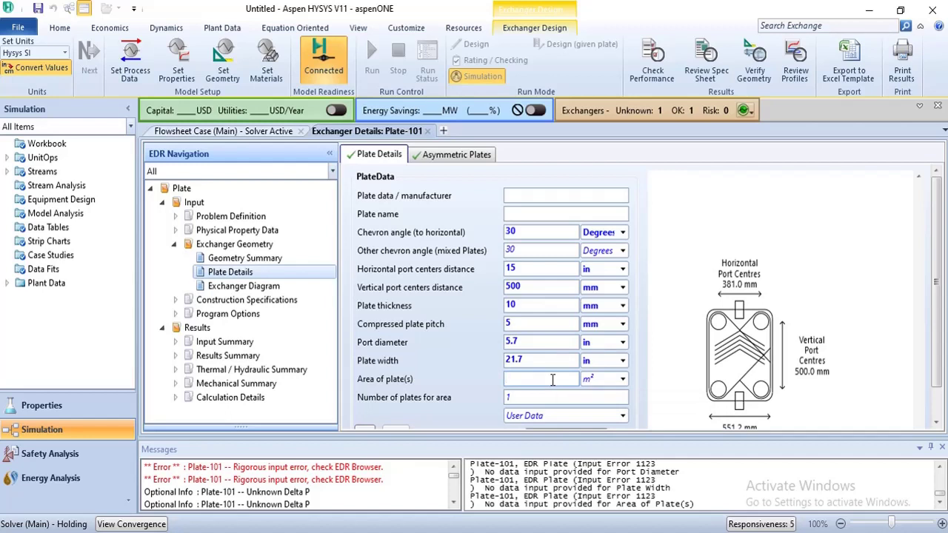
Set the area of plates to 2.8 ft² and keep the default number of plates for area
{"action": "left_click", "coordinate": [622, 379]}
{"action": "left_click", "coordinate": [617, 397]}
{"action": "type", "text": "2.8"}
{"action": "key", "text": "Tab"}
{"action": "left_click", "coordinate": [532, 398]}
{"action": "left_click", "coordinate": [937, 430]}
{"action": "left_click", "coordinate": [936, 426]}
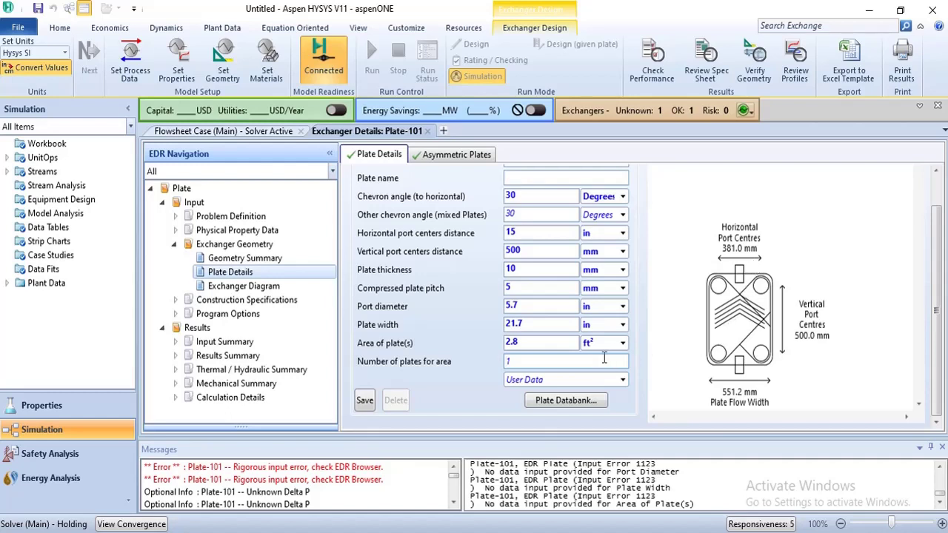
{"action": "key", "text": "Tab"}
{"action": "key", "text": "Tab"}
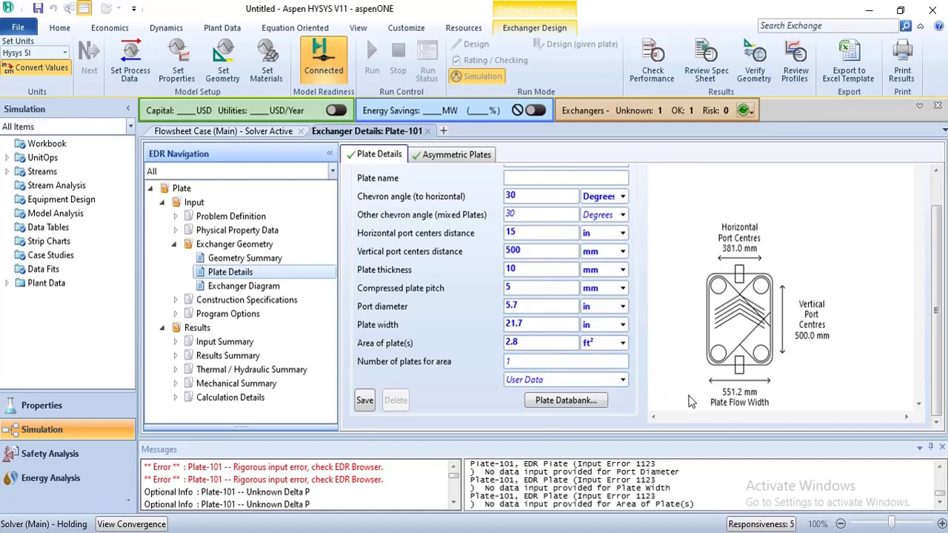
Reactivate the solver in the flowsheet, check Plate-101's stream conditions in its worksheet and close the exchanger view
{"action": "left_click", "coordinate": [248, 136]}
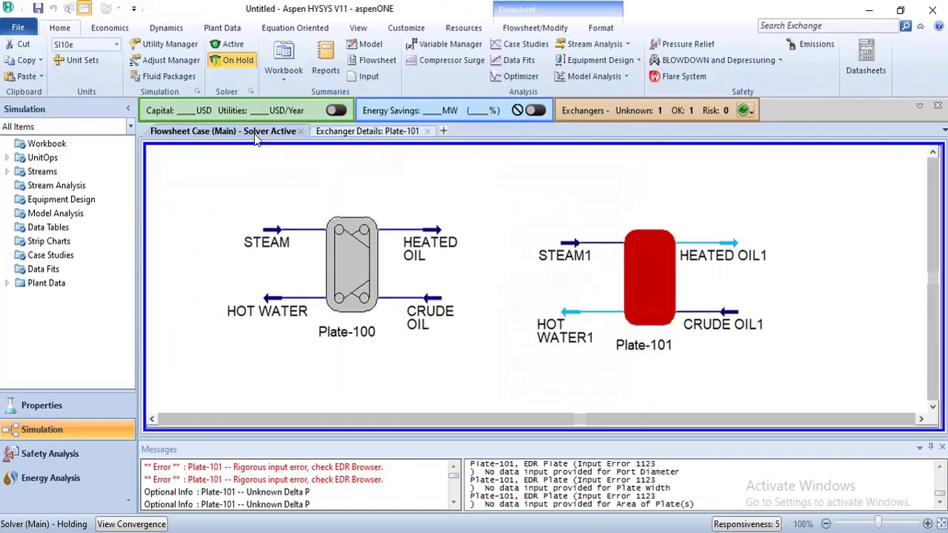
{"action": "left_click", "coordinate": [232, 46]}
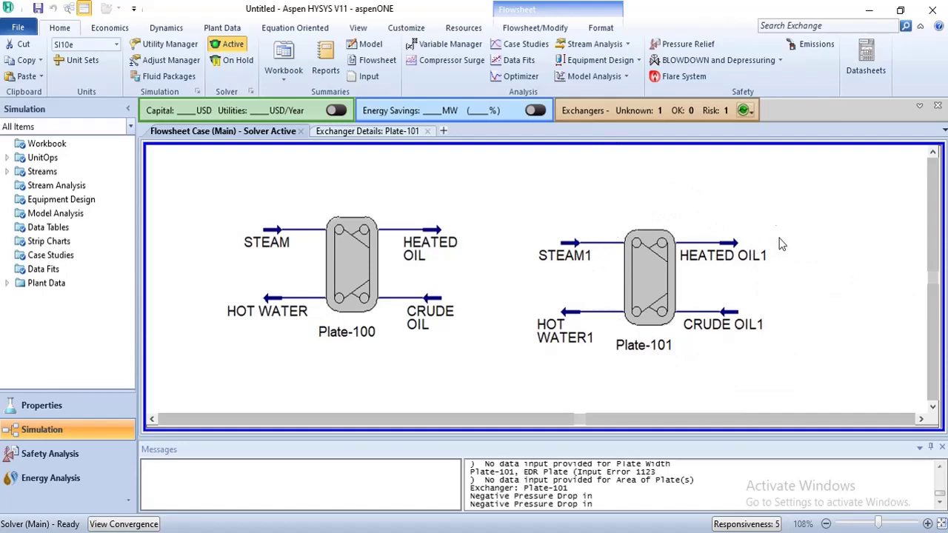
{"action": "left_click", "coordinate": [636, 277]}
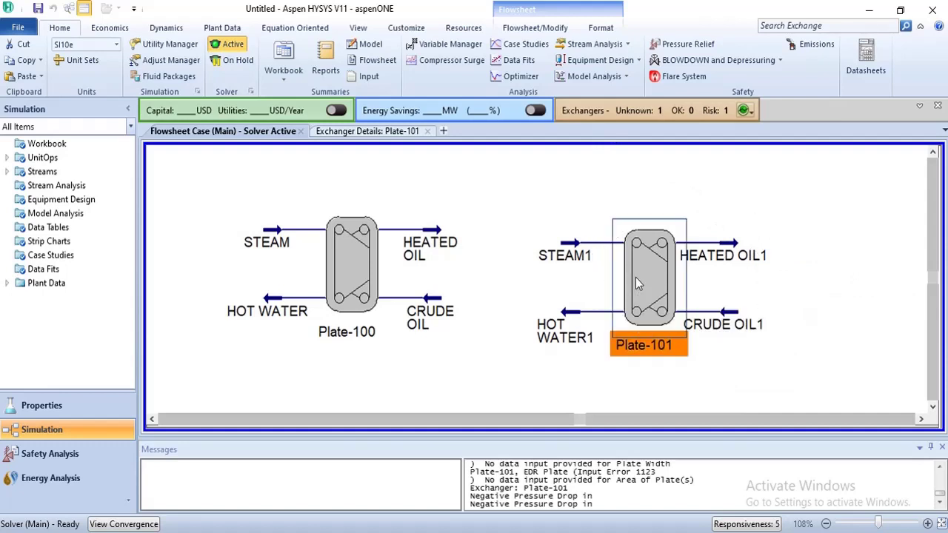
{"action": "double_click", "coordinate": [636, 277]}
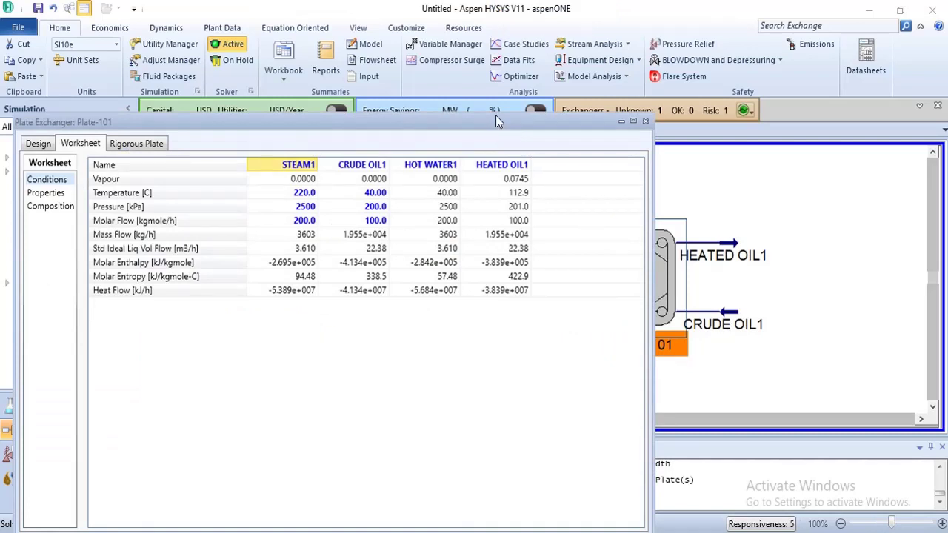
{"action": "left_click_drag", "start_coordinate": [496, 120], "coordinate": [553, 40]}
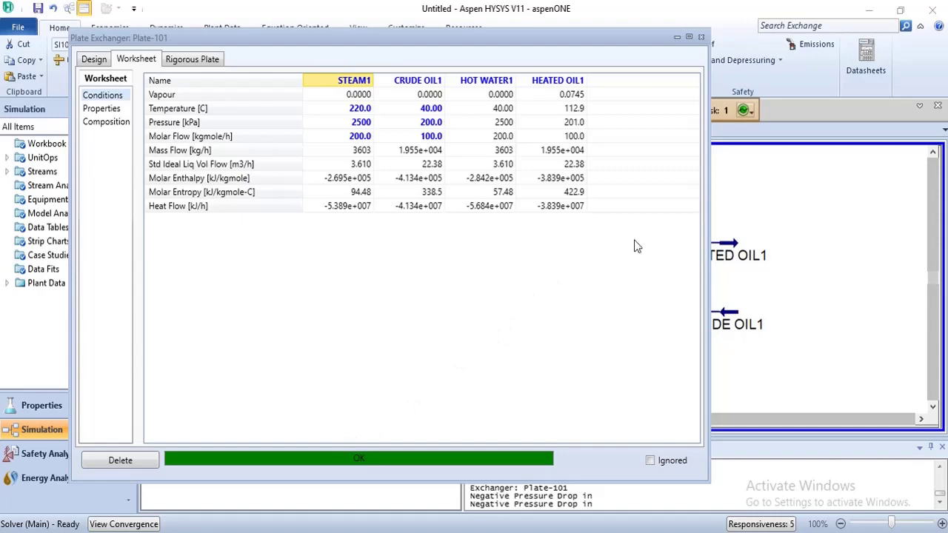
{"action": "left_click", "coordinate": [700, 36]}
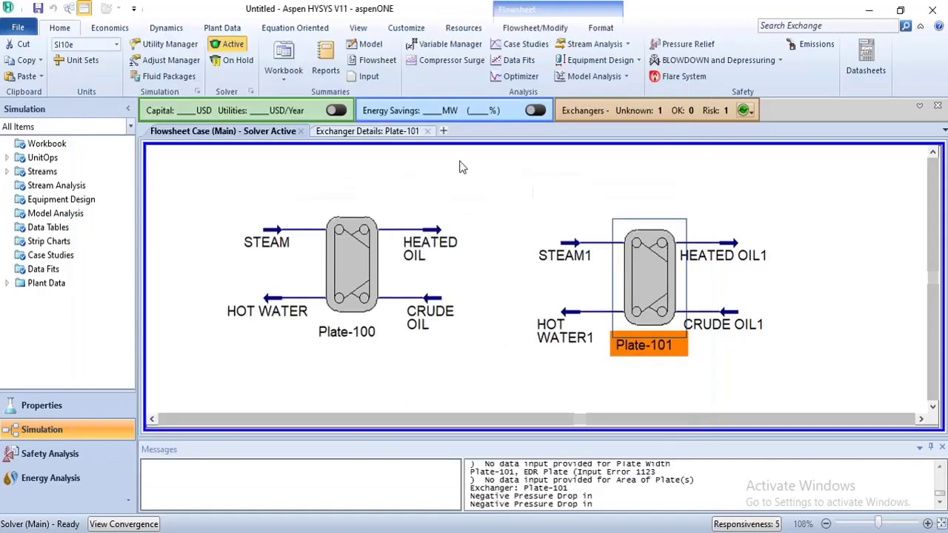
Review the EDR plate details again and reopen the Plate-101 worksheet from the flowsheet
{"action": "left_click", "coordinate": [381, 135]}
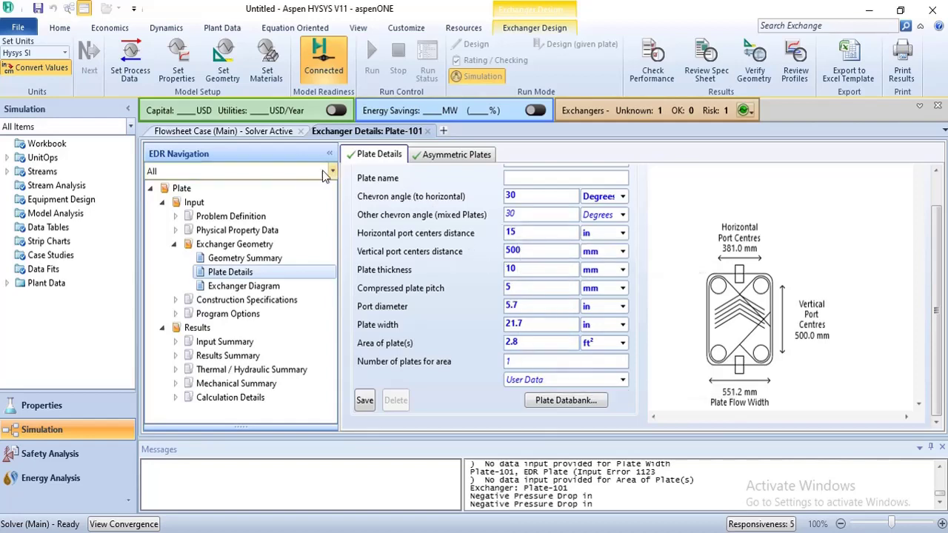
{"action": "left_click", "coordinate": [236, 132]}
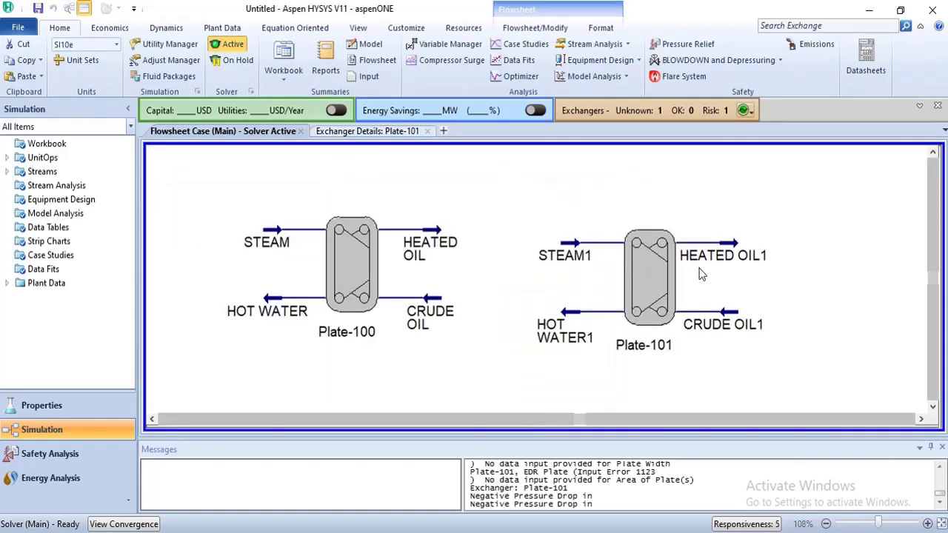
{"action": "double_click", "coordinate": [653, 272]}
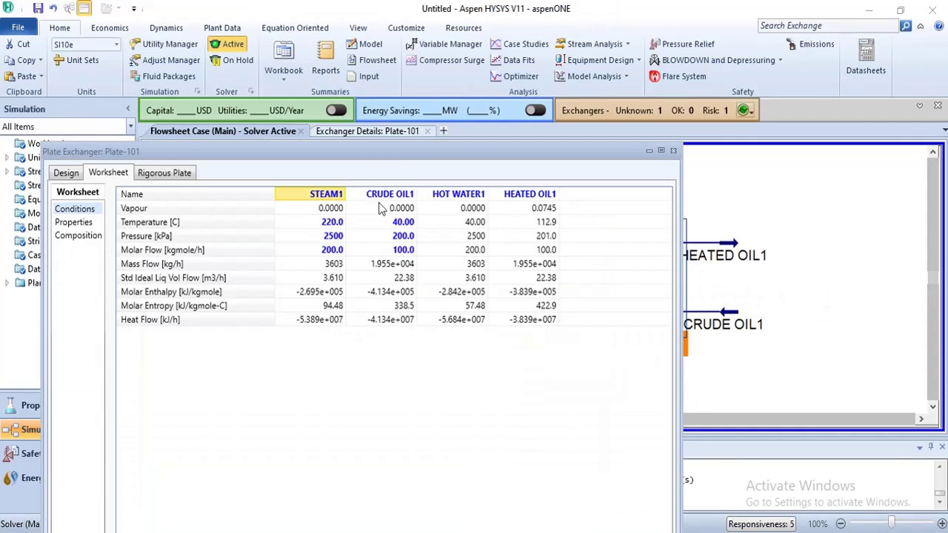
Review Plate-101's stream conditions alongside its EDR plate details, then close the exchanger worksheet
{"action": "mouse_move", "coordinate": [400, 251]}
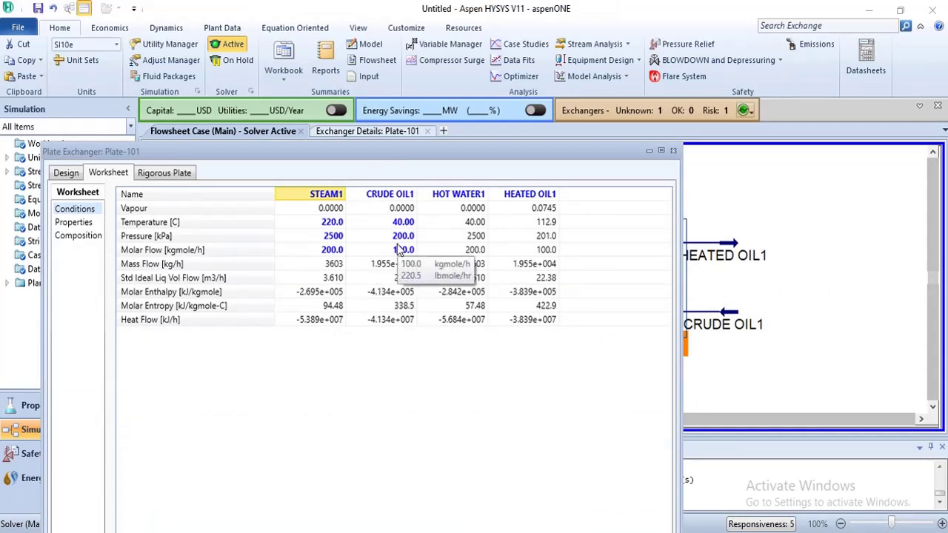
{"action": "left_click", "coordinate": [348, 134]}
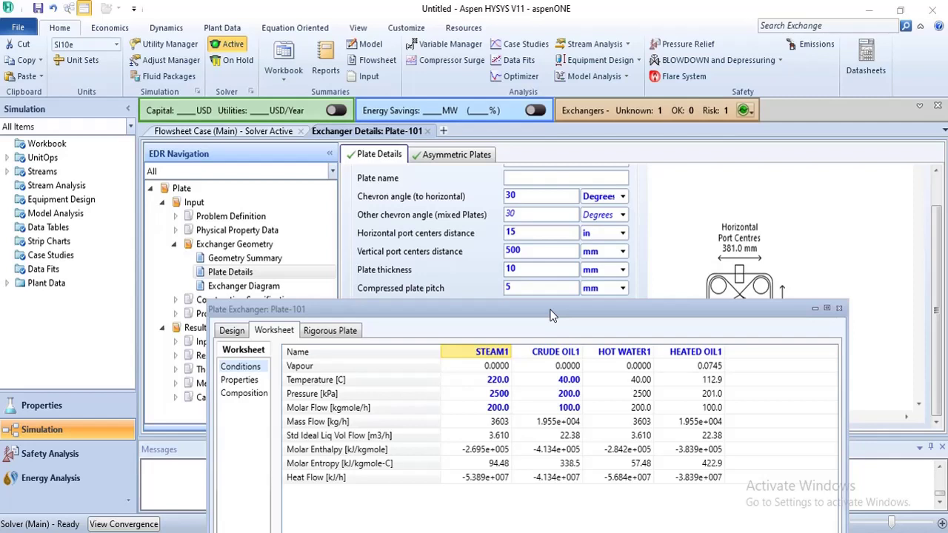
{"action": "left_click_drag", "start_coordinate": [552, 315], "coordinate": [565, 75]}
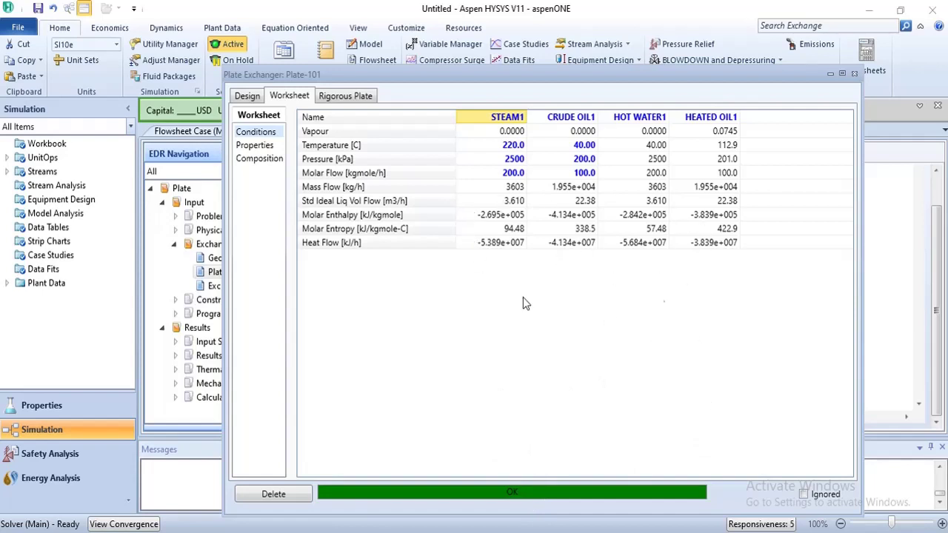
{"action": "left_click", "coordinate": [853, 74]}
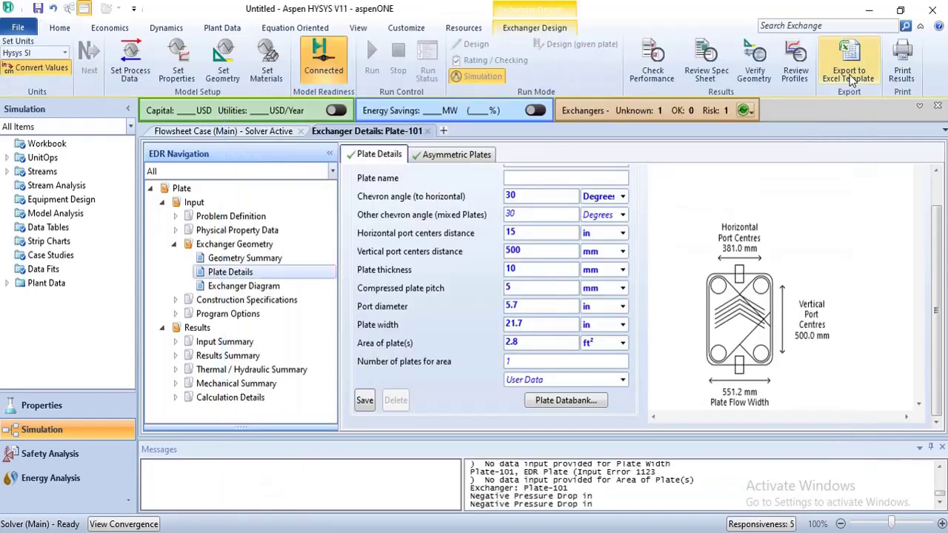
Reopen Plate-101 from the main flowsheet, check its inlet and outlet stream conditions, and close it
{"action": "left_click", "coordinate": [293, 130]}
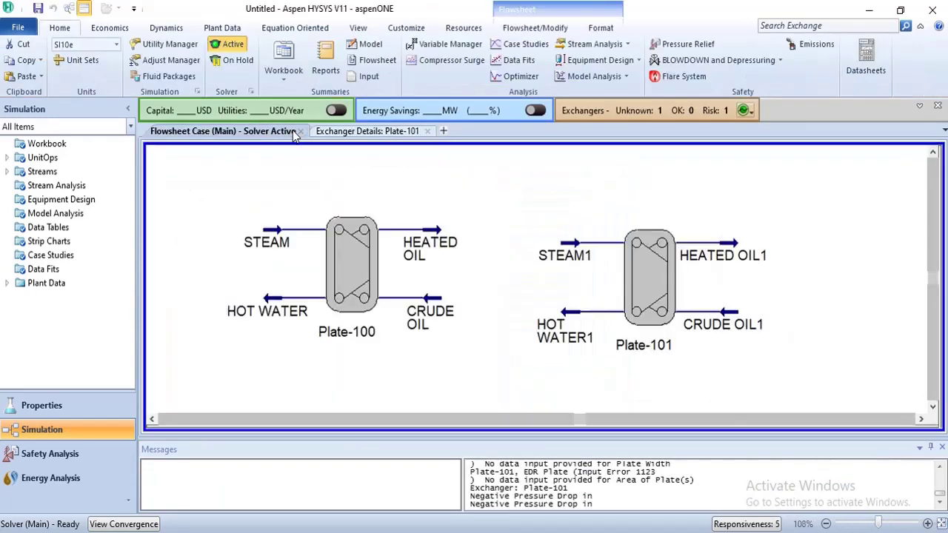
{"action": "left_click", "coordinate": [646, 276]}
{"action": "double_click", "coordinate": [646, 275]}
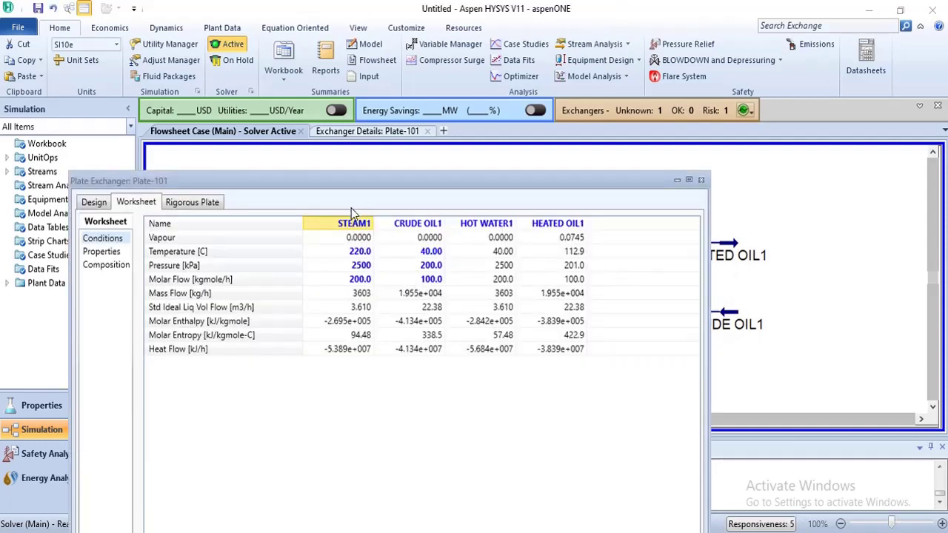
{"action": "mouse_move", "coordinate": [352, 267]}
{"action": "left_click", "coordinate": [701, 181]}
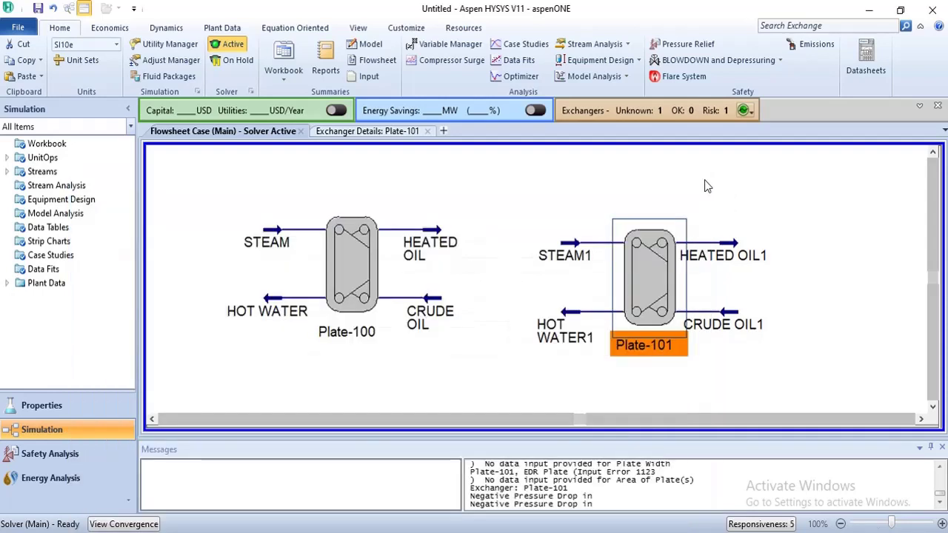
Compare Plate-100's design parameters and worksheet conditions with Plate-101's worksheet, closing each exchanger view
{"action": "double_click", "coordinate": [342, 258]}
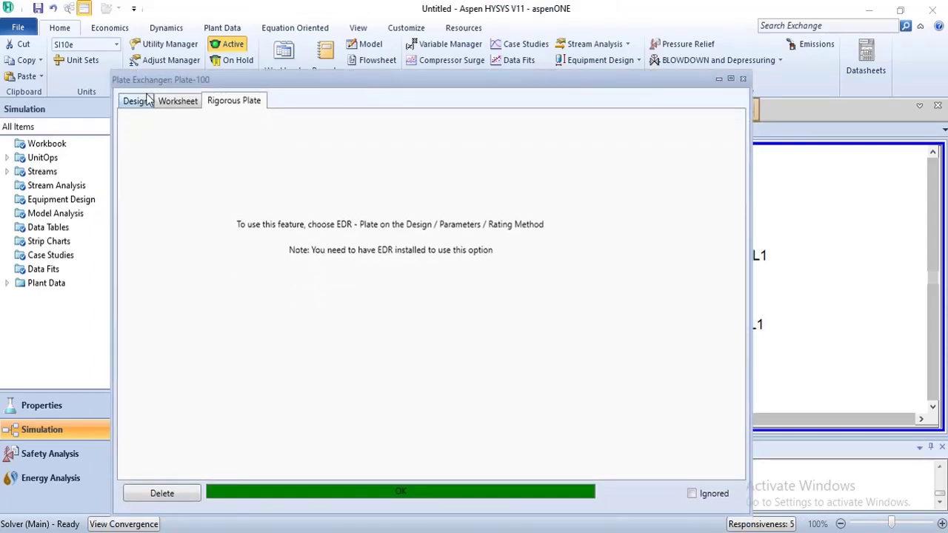
{"action": "left_click", "coordinate": [146, 101]}
{"action": "left_click", "coordinate": [146, 151]}
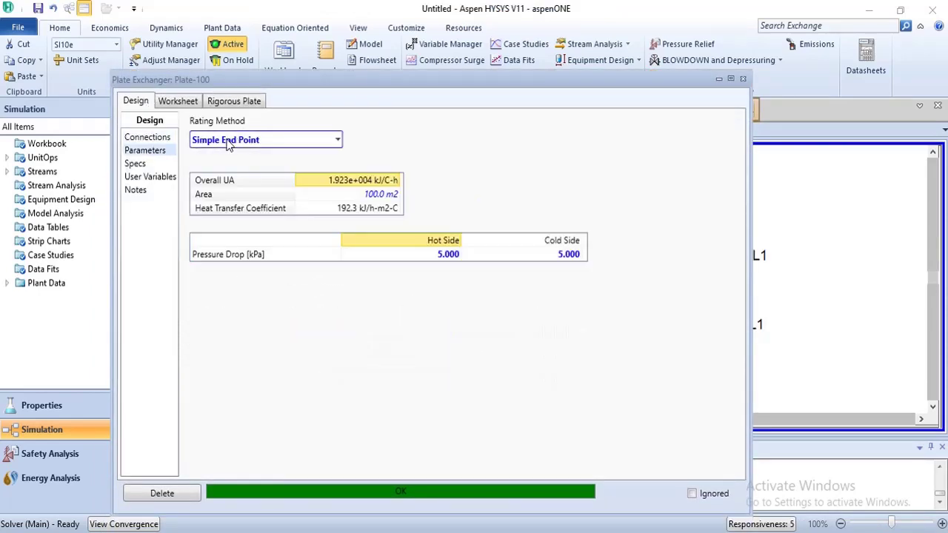
{"action": "left_click", "coordinate": [188, 102]}
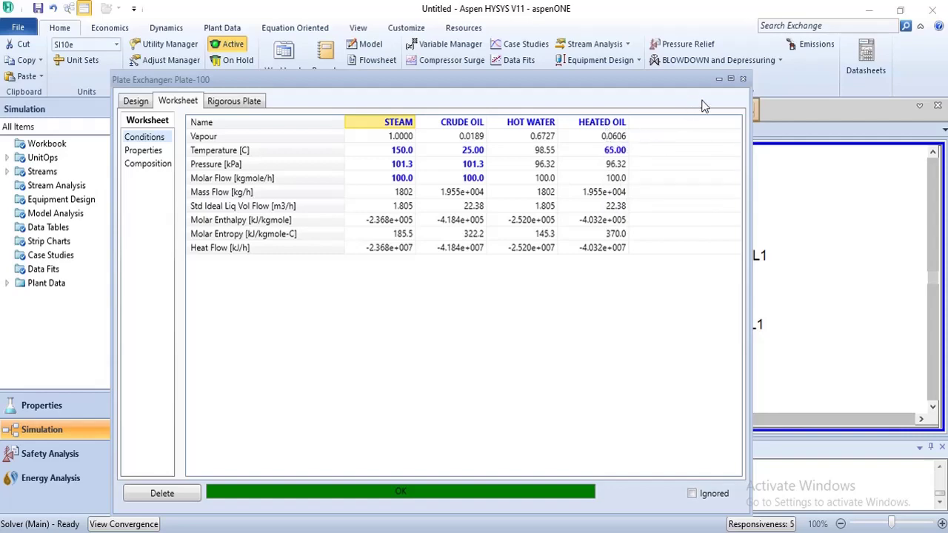
{"action": "left_click", "coordinate": [743, 79]}
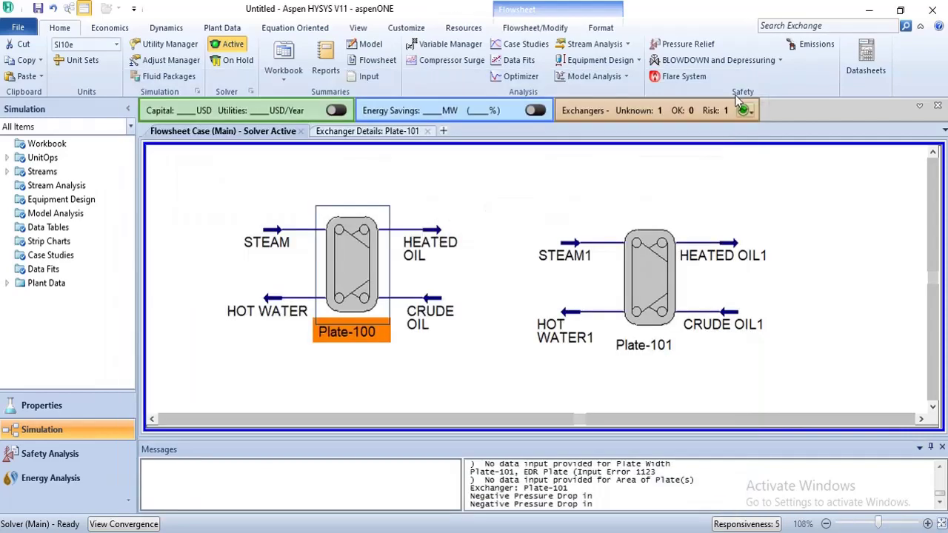
{"action": "double_click", "coordinate": [652, 253]}
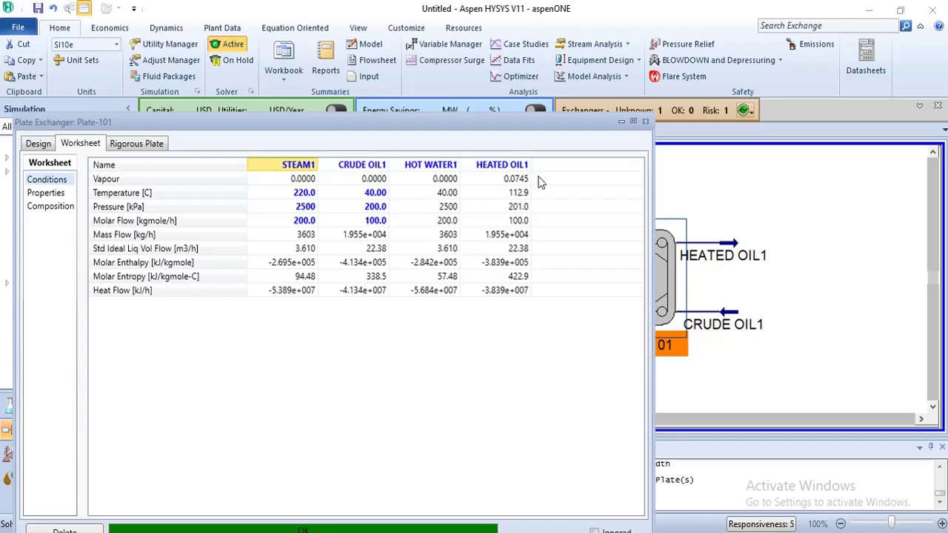
{"action": "left_click", "coordinate": [644, 123]}
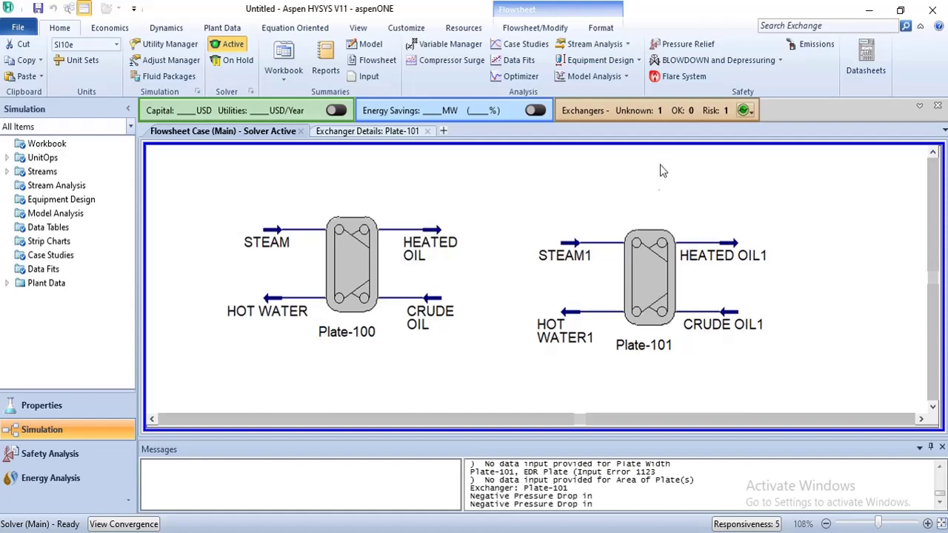
Examine Plate-101's input exchanger diagram and materials of construction in the EDR exchanger details
{"action": "left_click", "coordinate": [377, 131]}
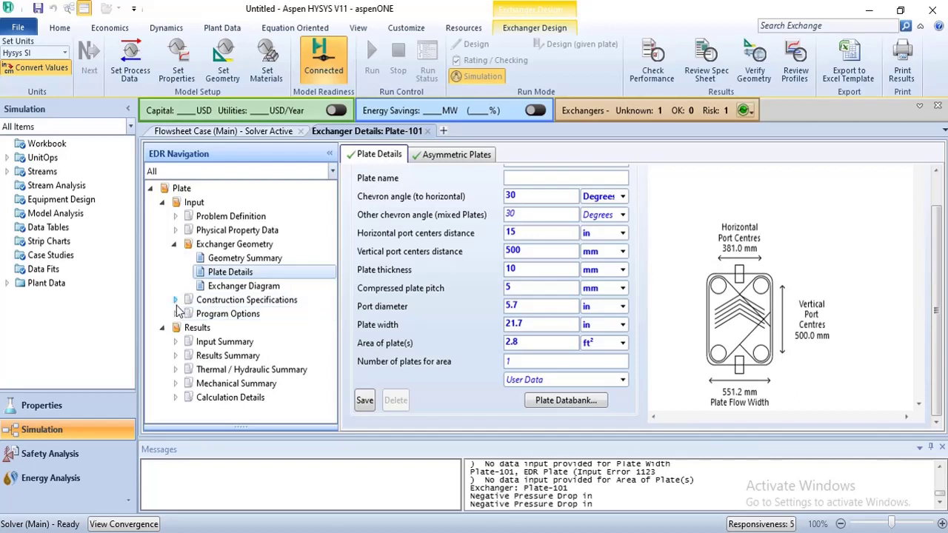
{"action": "left_click", "coordinate": [175, 300]}
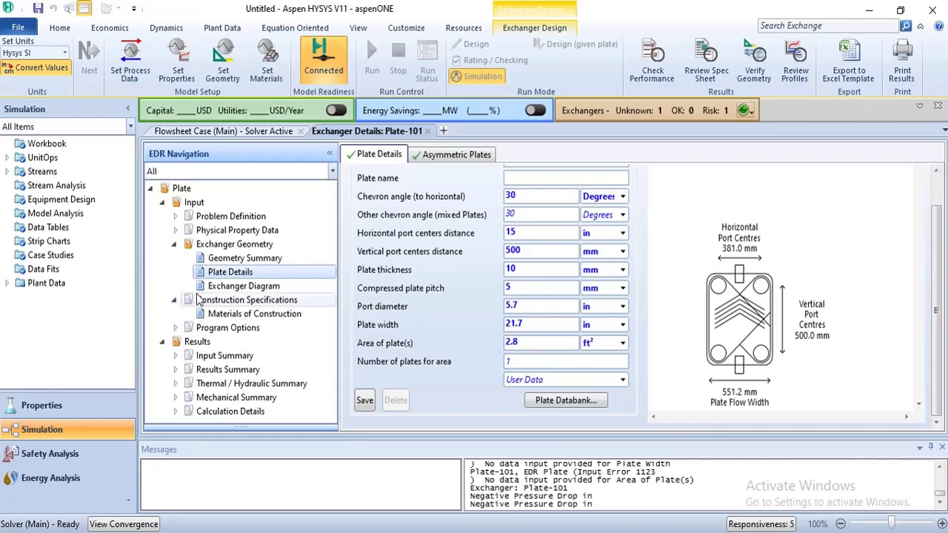
{"action": "left_click", "coordinate": [221, 287]}
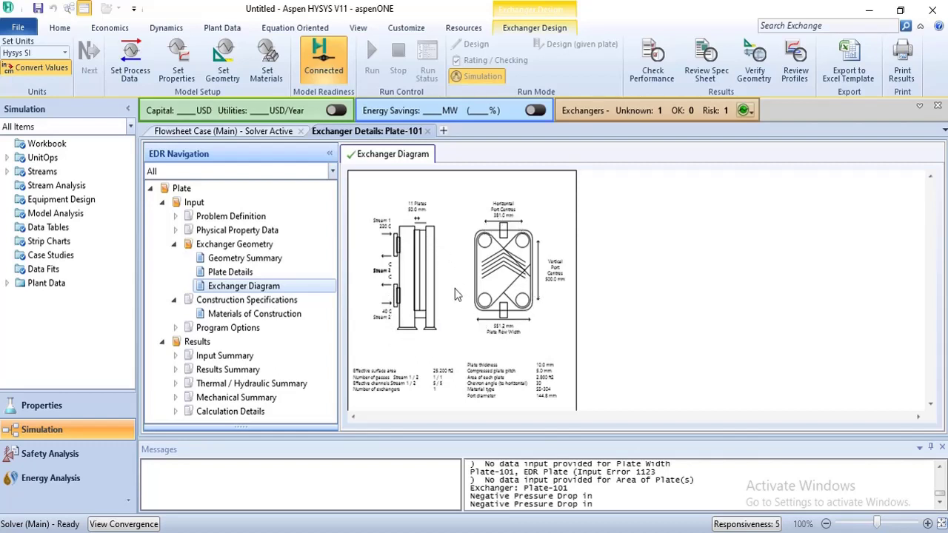
{"action": "left_click", "coordinate": [289, 317]}
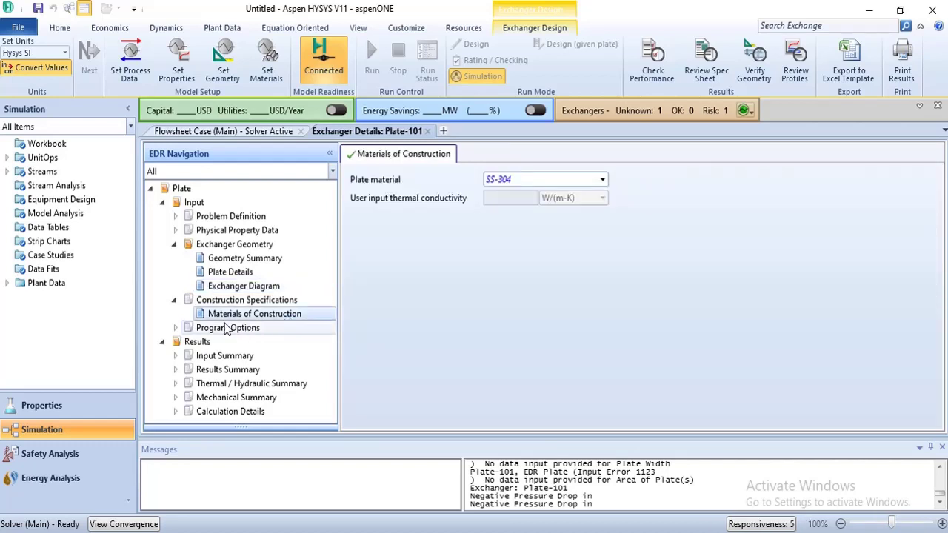
Expand the EDR input and mechanical summary results and view the resulting exchanger diagram's setting plan
{"action": "left_click", "coordinate": [176, 356]}
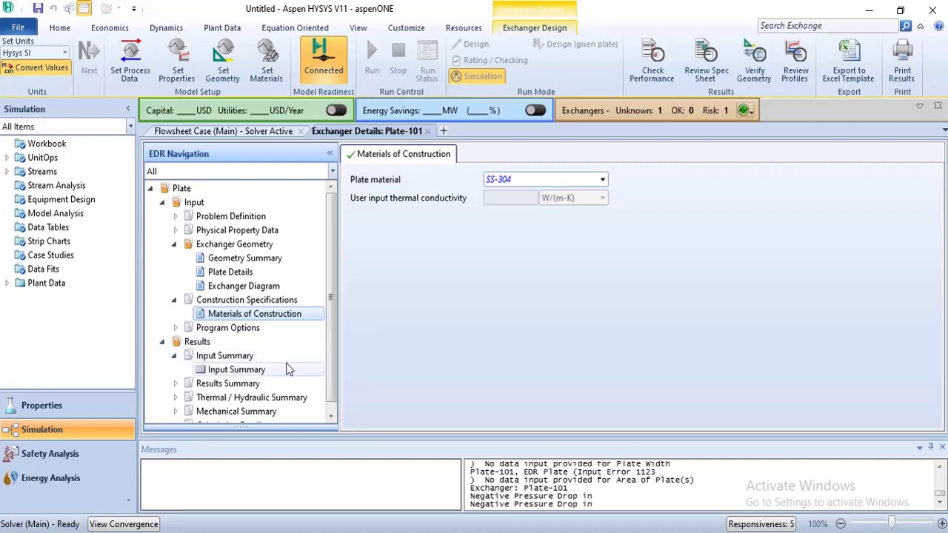
{"action": "left_click", "coordinate": [331, 411]}
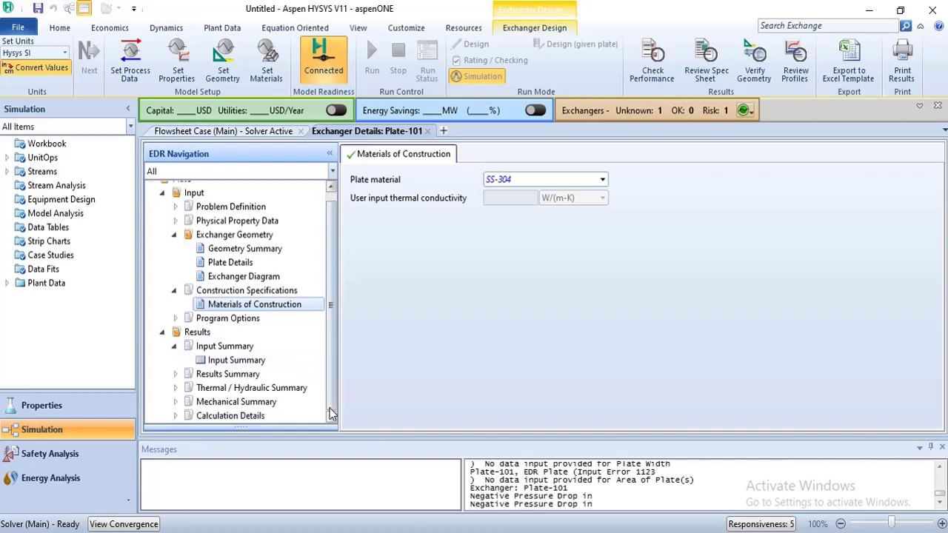
{"action": "left_click", "coordinate": [175, 402]}
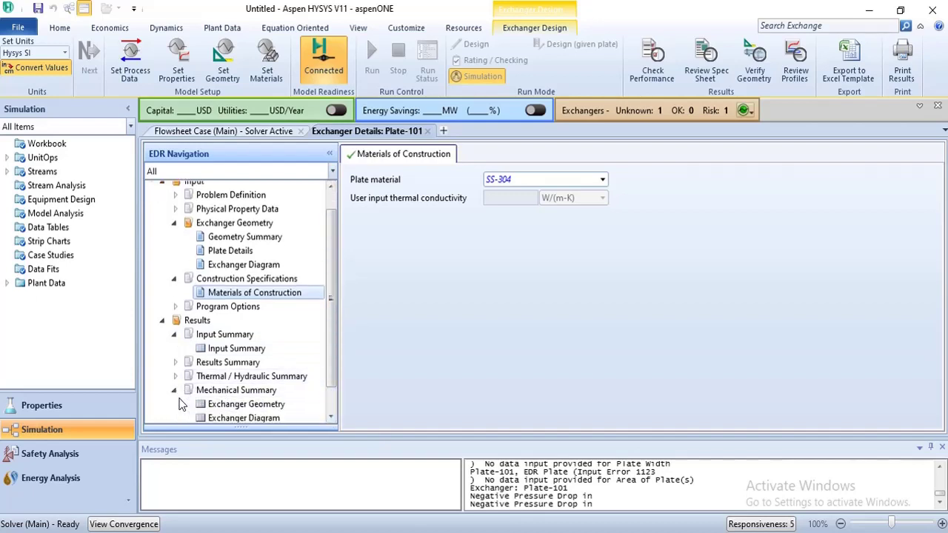
{"action": "left_click", "coordinate": [331, 417]}
{"action": "left_click", "coordinate": [331, 417]}
{"action": "left_click", "coordinate": [331, 417]}
{"action": "left_click", "coordinate": [256, 388]}
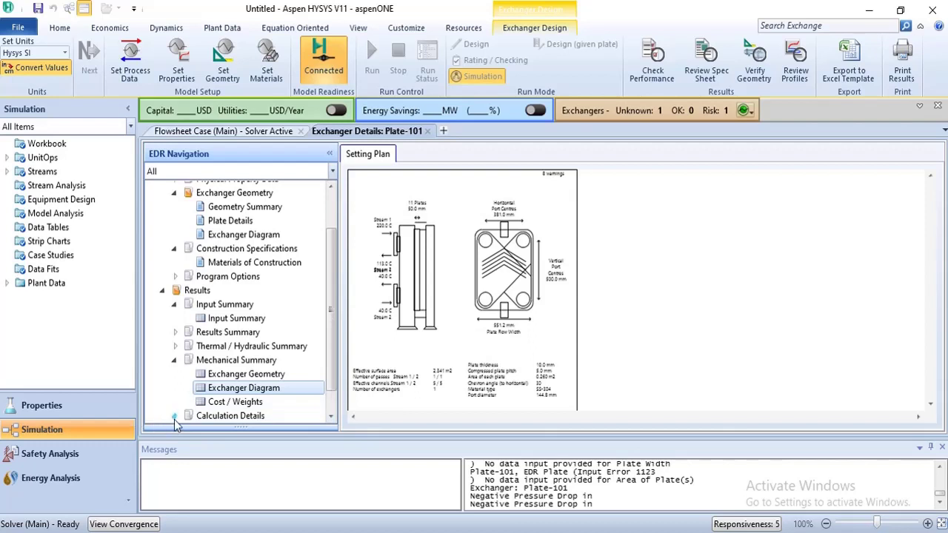
Examine the hot side interval analysis in the EDR calculation details
{"action": "left_click", "coordinate": [330, 410]}
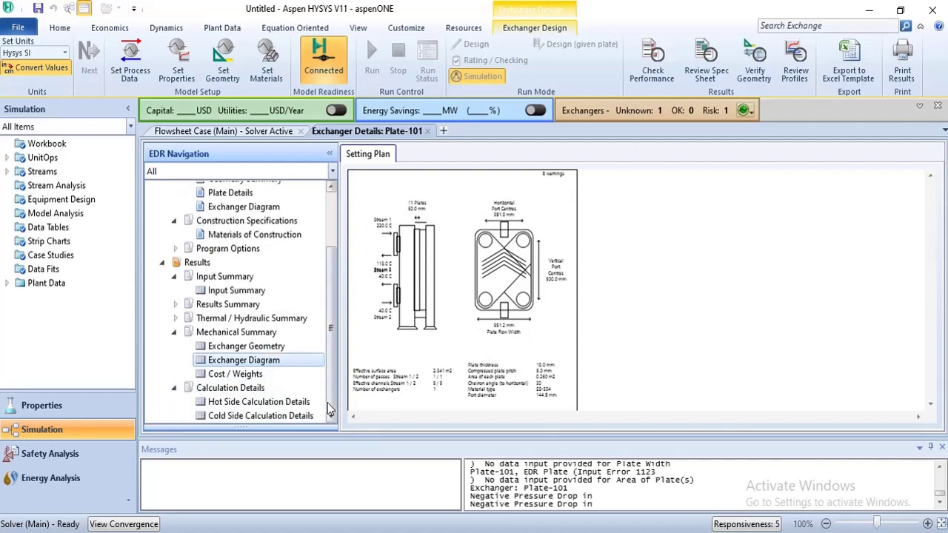
{"action": "left_click", "coordinate": [281, 403]}
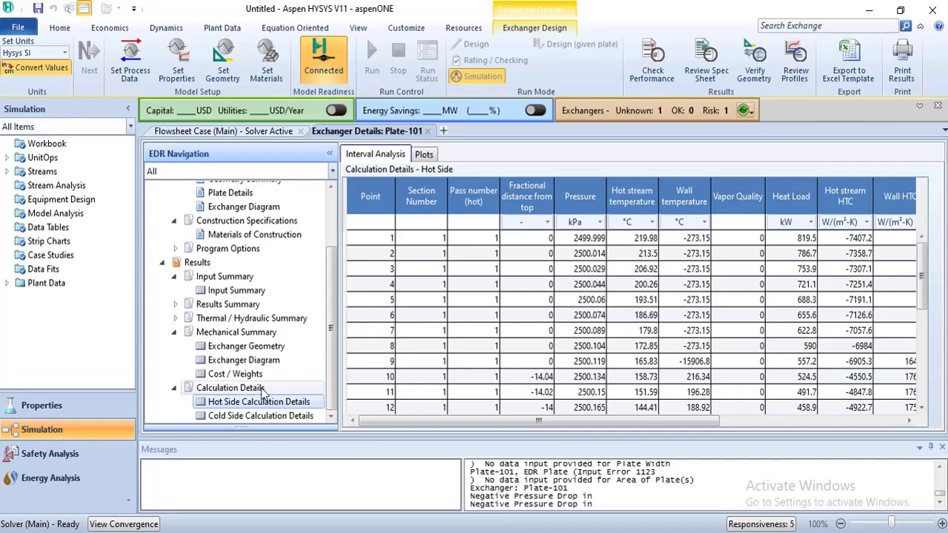
{"action": "left_click", "coordinate": [249, 400]}
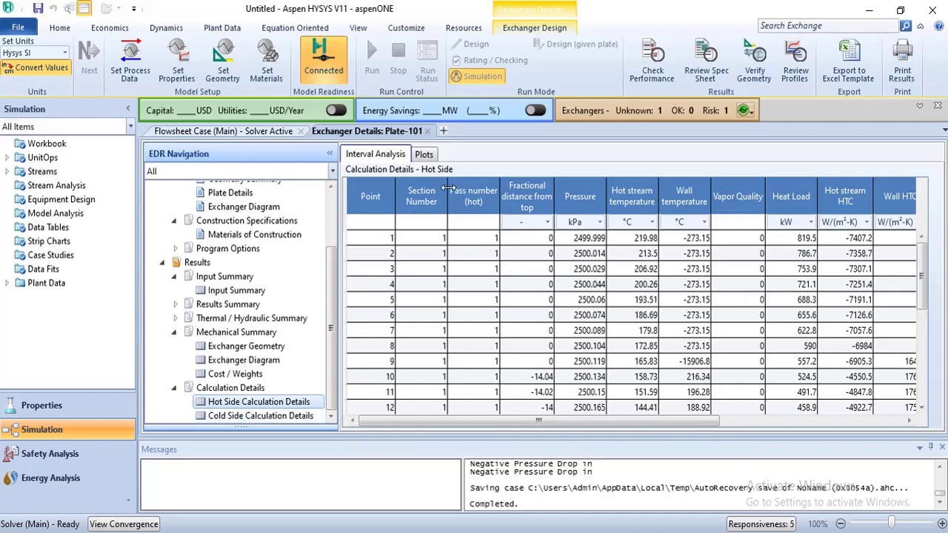
Plot the hot side temperatures, pressure, vapor quality, heat load, heat transfer coefficient, wall shear stress and Reynolds numbers against fractional distance
{"action": "left_click", "coordinate": [430, 158]}
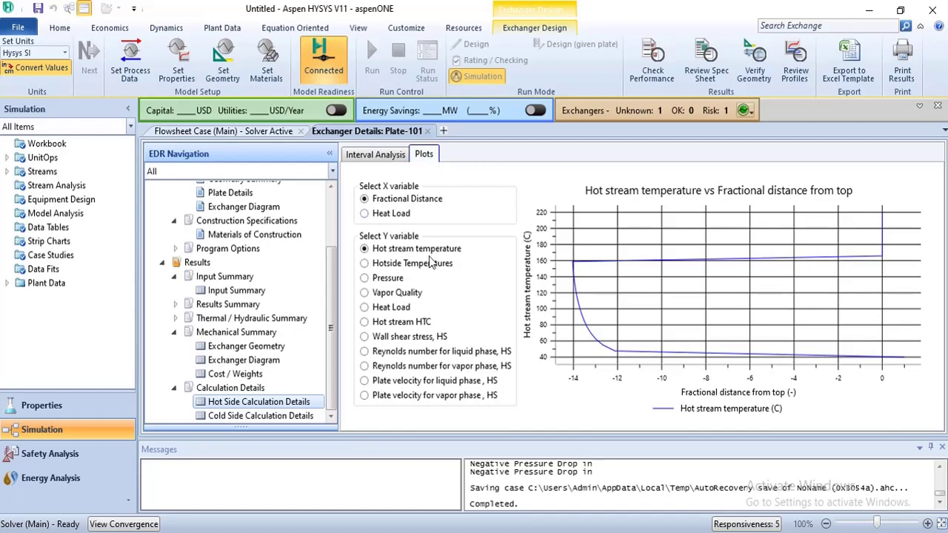
{"action": "mouse_move", "coordinate": [570, 329]}
{"action": "left_click", "coordinate": [380, 268]}
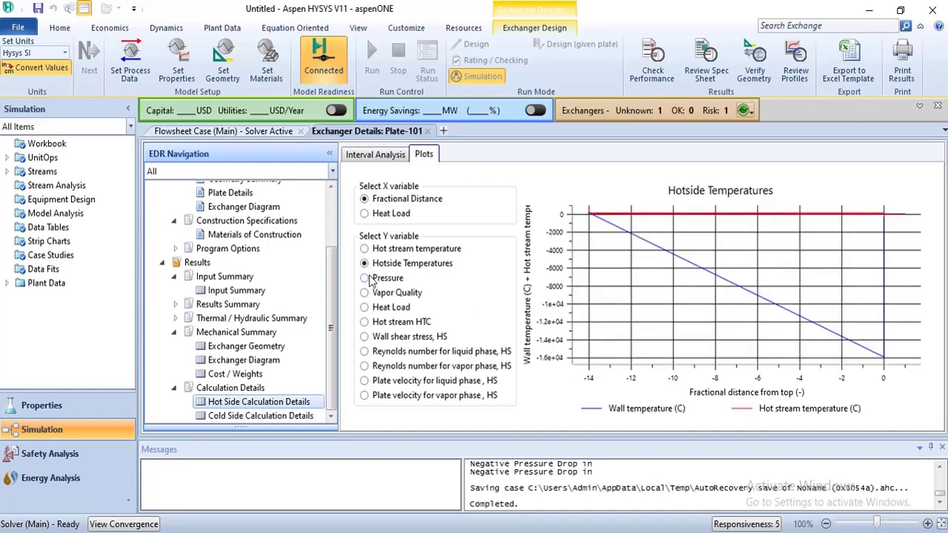
{"action": "left_click", "coordinate": [372, 280]}
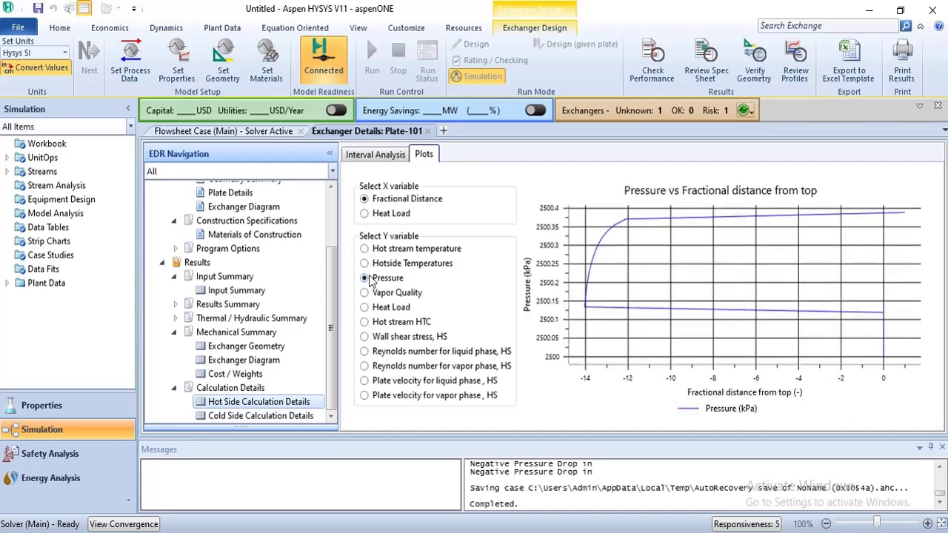
{"action": "left_click", "coordinate": [369, 298]}
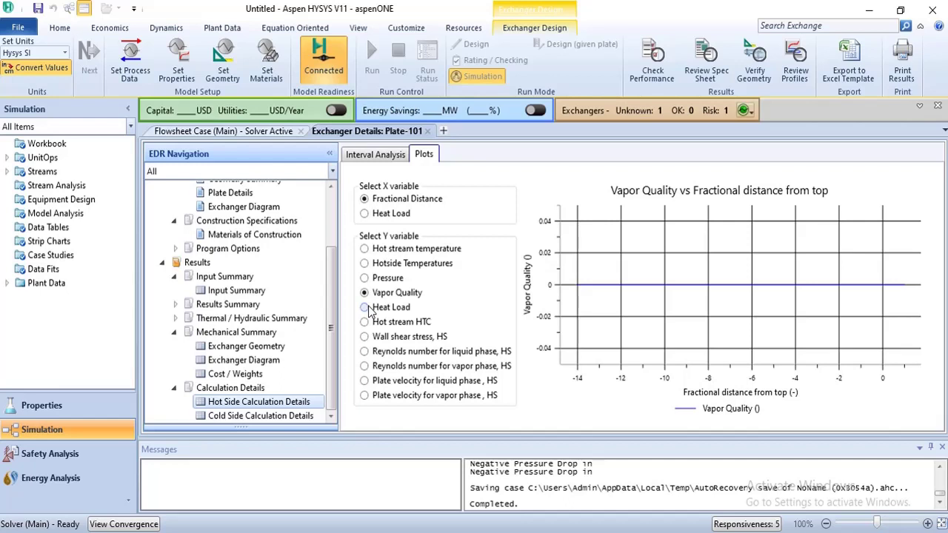
{"action": "left_click", "coordinate": [366, 308]}
{"action": "left_click", "coordinate": [367, 323]}
{"action": "left_click", "coordinate": [368, 337]}
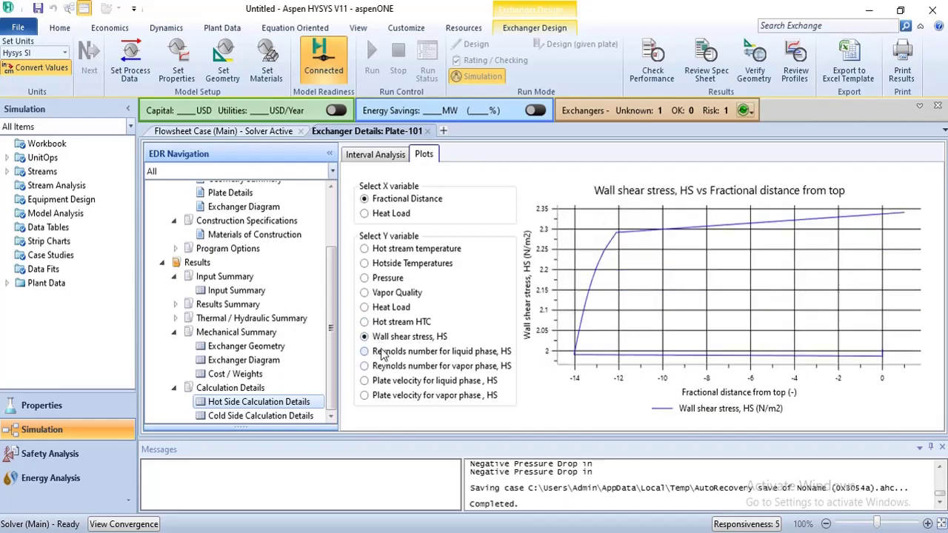
{"action": "left_click", "coordinate": [382, 353]}
{"action": "left_click", "coordinate": [381, 368]}
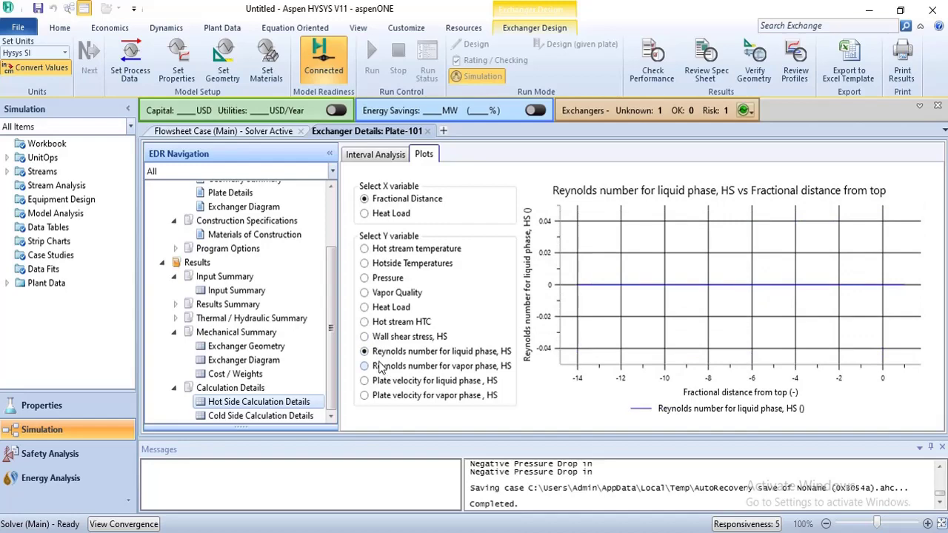
Review the cold side interval analysis and plot its temperatures, pressure, vapor quality, heat load and coefficients against fractional distance
{"action": "left_click", "coordinate": [294, 416]}
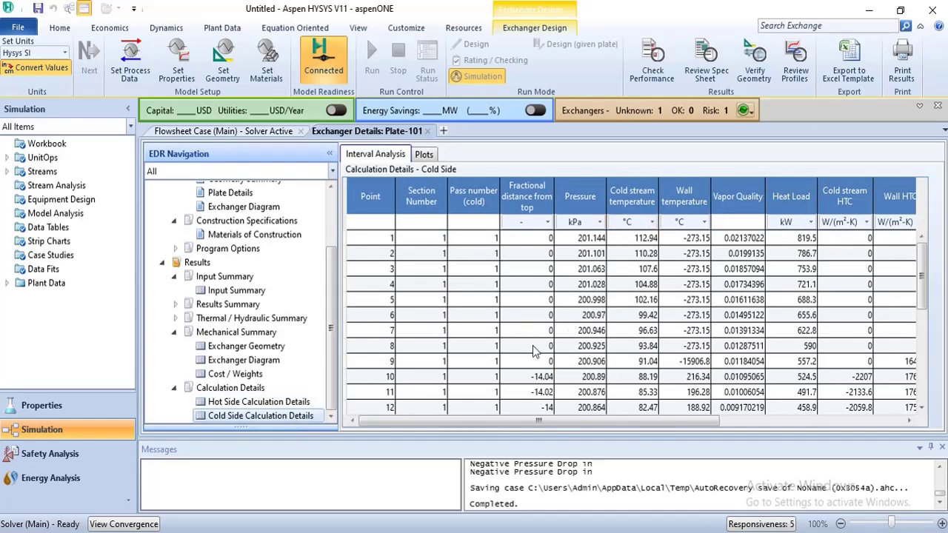
{"action": "left_click", "coordinate": [424, 156]}
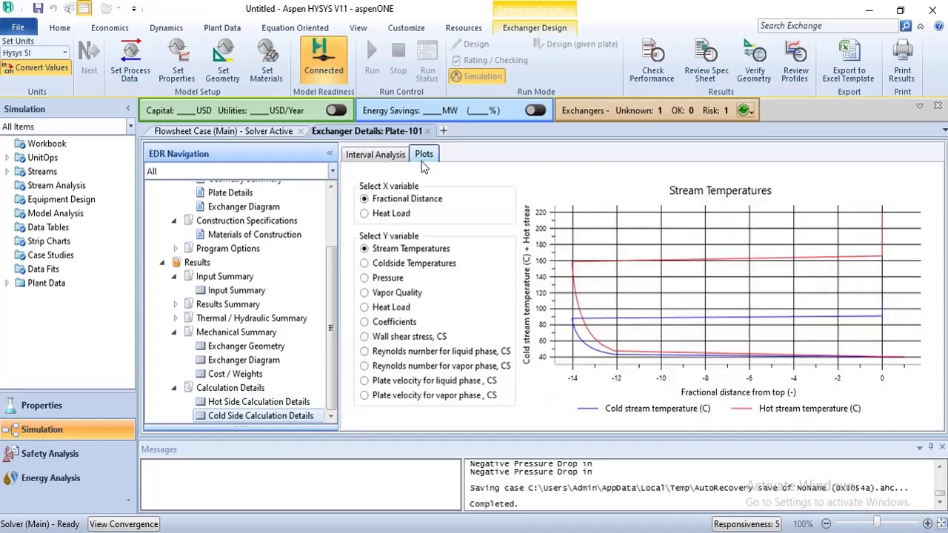
{"action": "left_click", "coordinate": [415, 265]}
{"action": "left_click", "coordinate": [394, 280]}
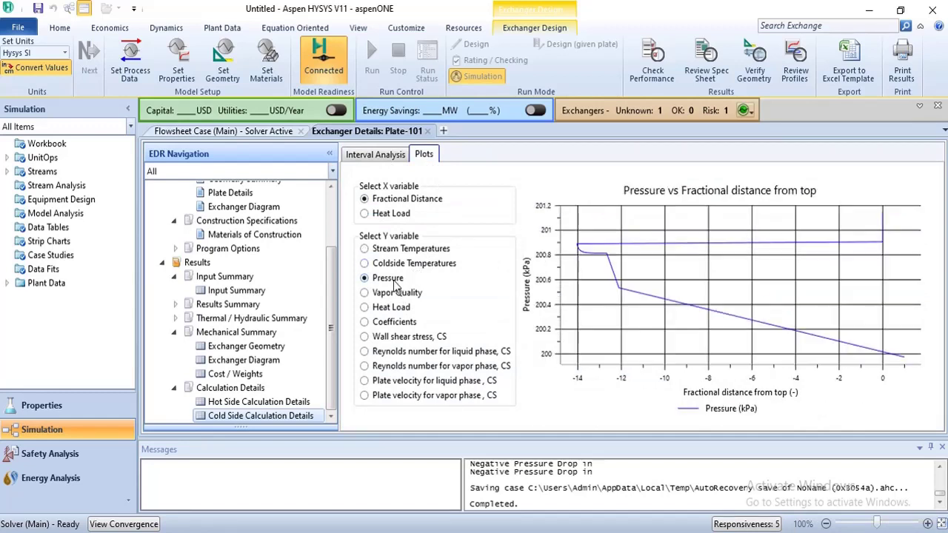
{"action": "left_click", "coordinate": [392, 295]}
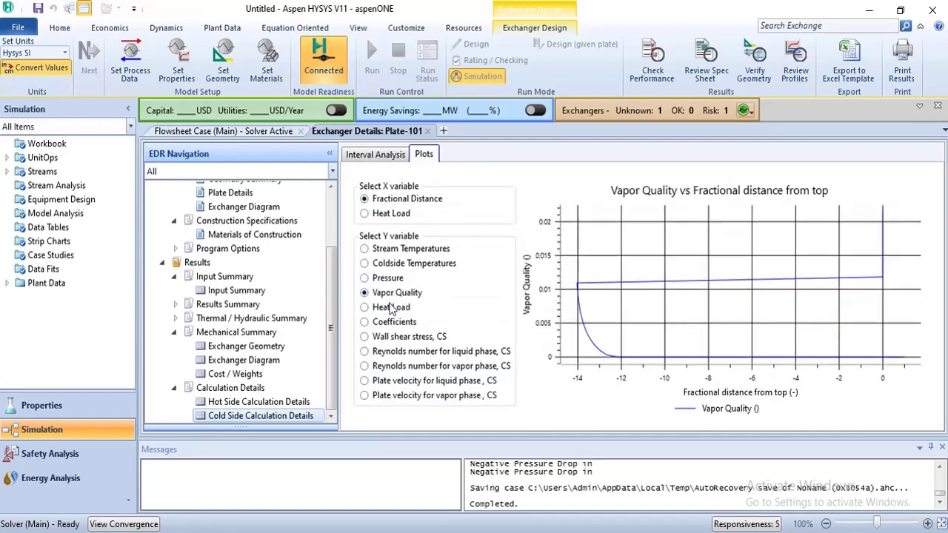
{"action": "left_click", "coordinate": [391, 309]}
{"action": "left_click", "coordinate": [390, 326]}
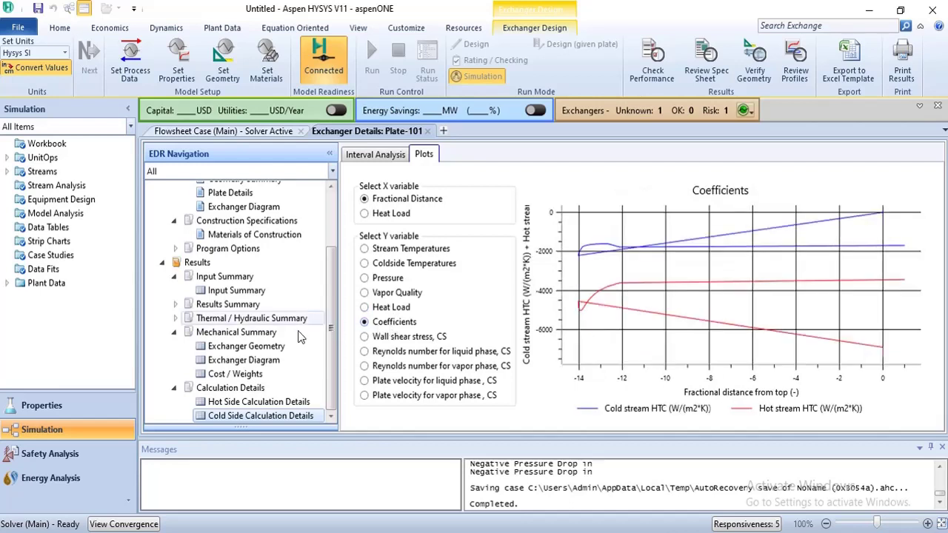
Review the exchanger geometry, setting plan diagram, and cost and weights in Plate-101's mechanical summary results
{"action": "left_click", "coordinate": [240, 353]}
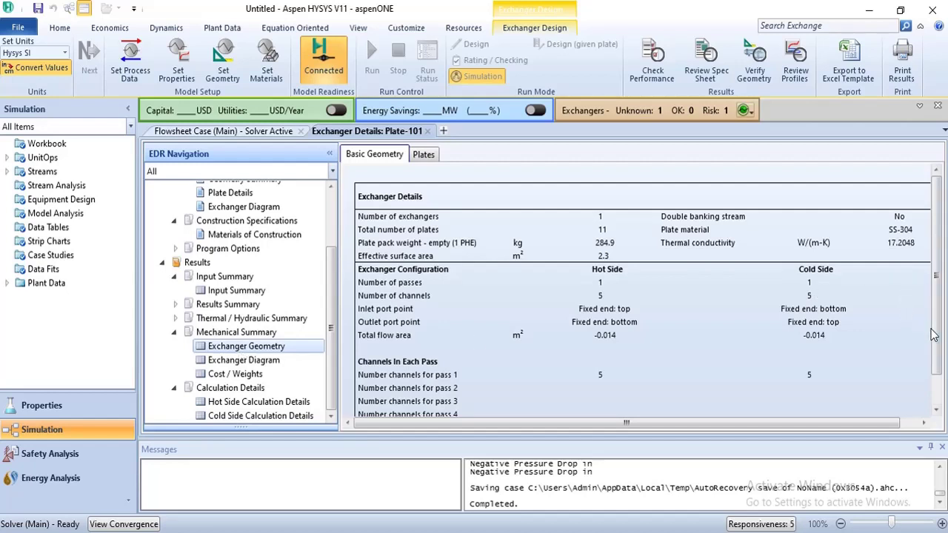
{"action": "mouse_move", "coordinate": [939, 346]}
{"action": "left_mouse_down"}
{"action": "mouse_move", "coordinate": [939, 356]}
{"action": "mouse_move", "coordinate": [935, 334]}
{"action": "left_mouse_up"}
{"action": "left_click", "coordinate": [261, 360]}
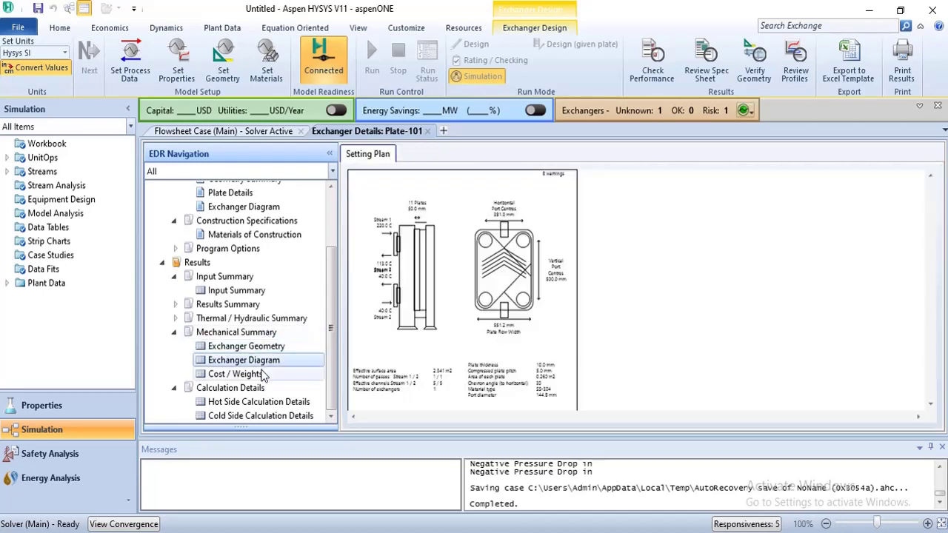
{"action": "left_click", "coordinate": [262, 374]}
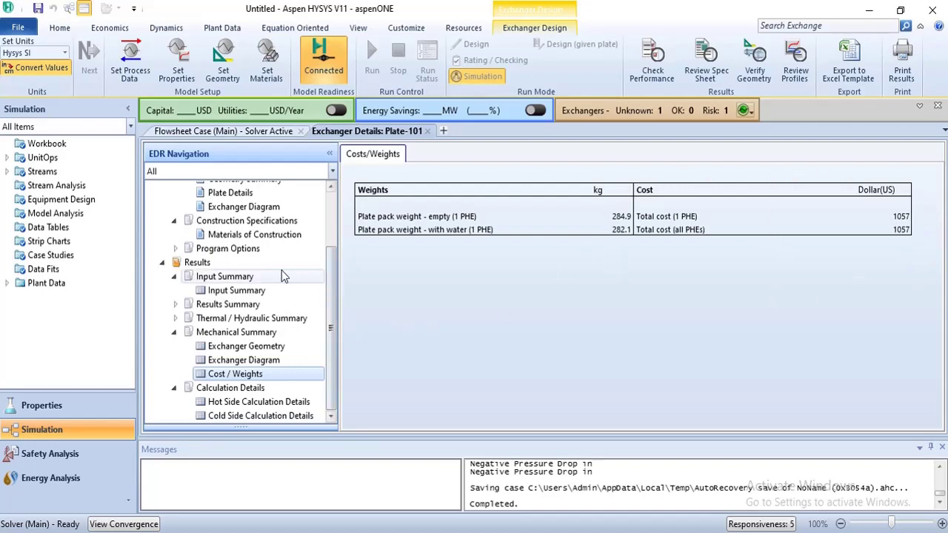
Examine the application options and process data in the problem definition of the results' input summary
{"action": "left_click", "coordinate": [274, 280]}
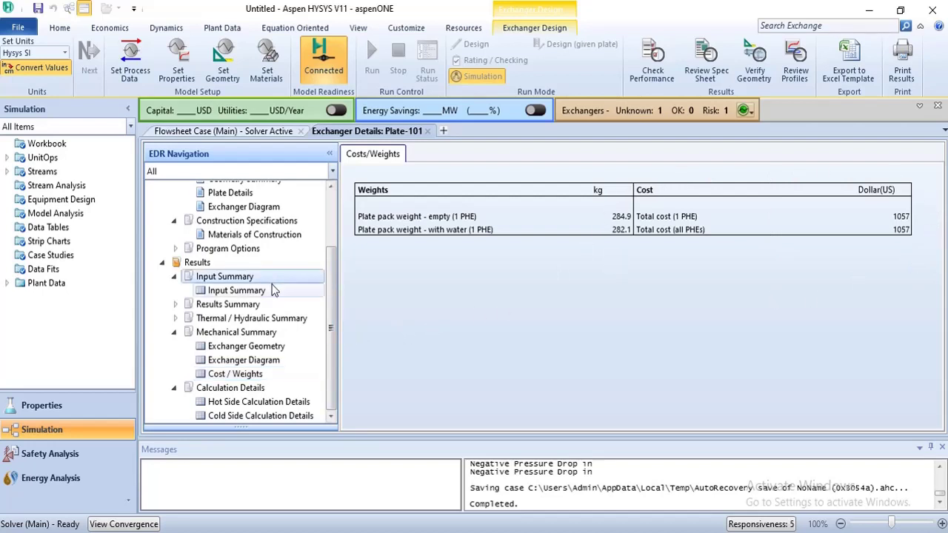
{"action": "left_click", "coordinate": [273, 290]}
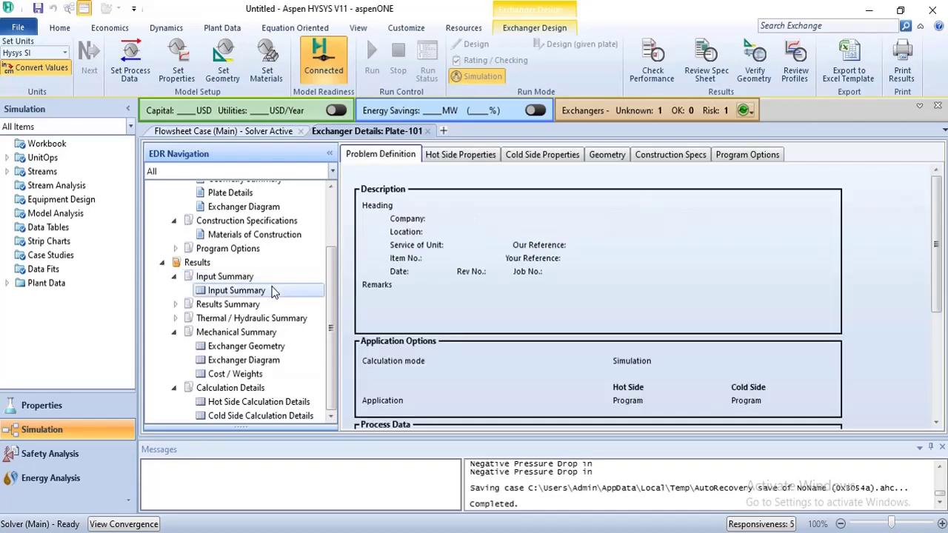
{"action": "left_click_drag", "start_coordinate": [939, 287], "coordinate": [946, 388]}
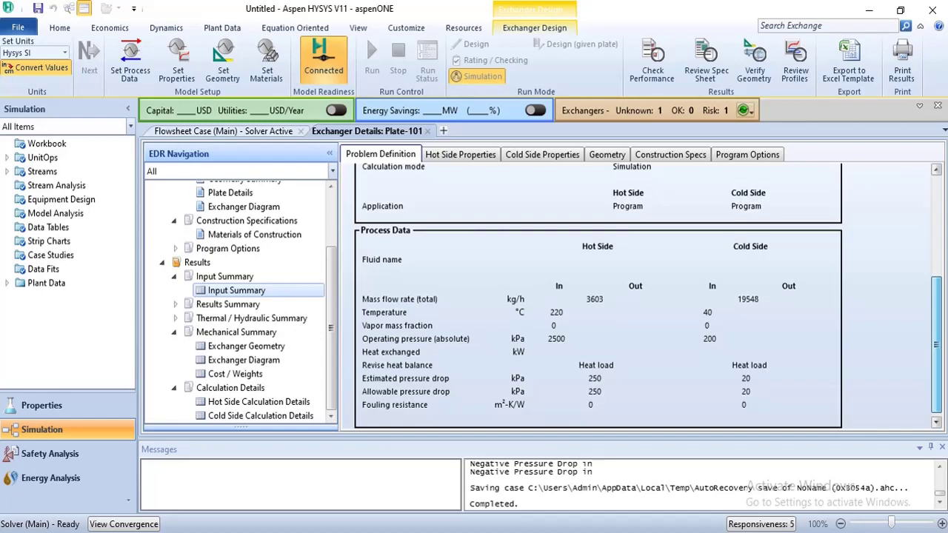
{"action": "scroll", "coordinate": [648, 296], "scroll_direction": "up", "scroll_amount": 5}
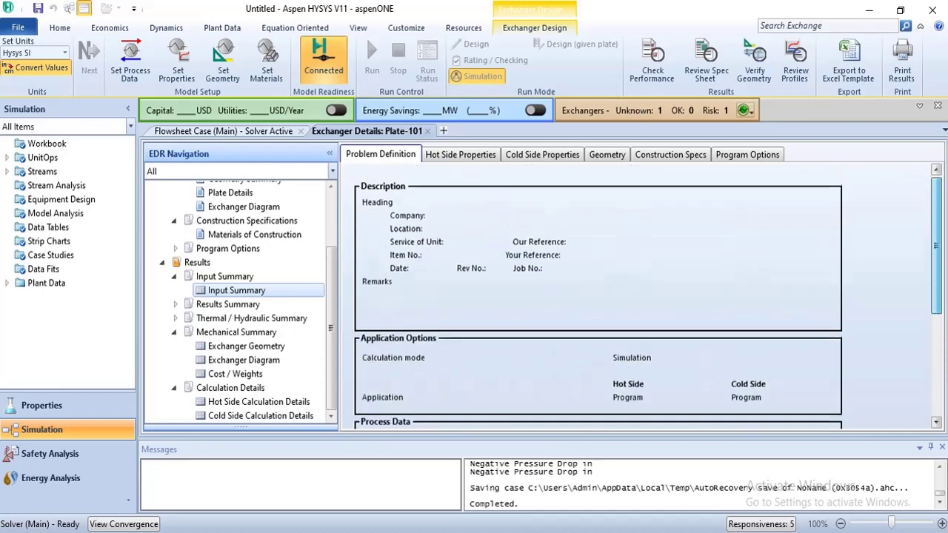
{"action": "scroll", "coordinate": [945, 380], "scroll_direction": "down", "scroll_amount": 5}
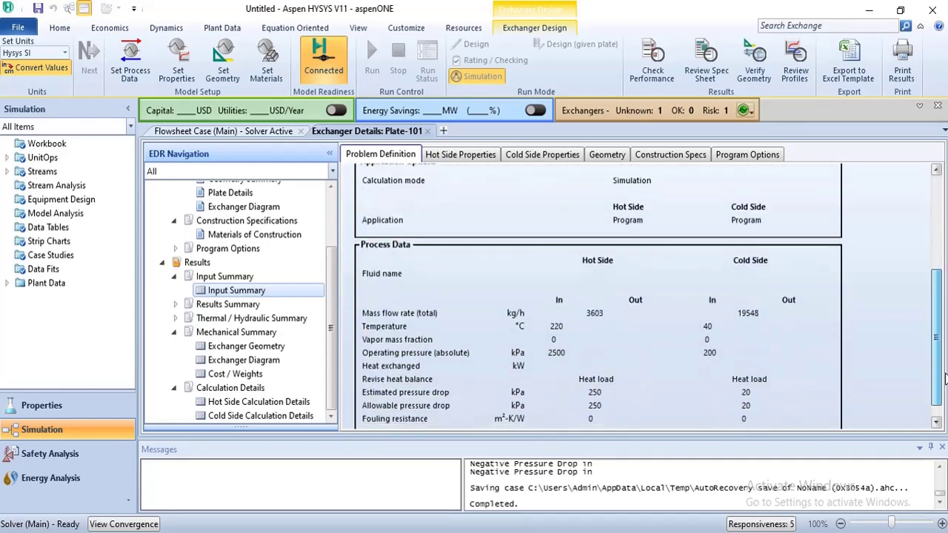
{"action": "left_click_drag", "start_coordinate": [946, 380], "coordinate": [938, 298]}
Expand the results summary and read the API sheet's case, operating data, liquid and vapor properties
{"action": "left_click", "coordinate": [211, 307]}
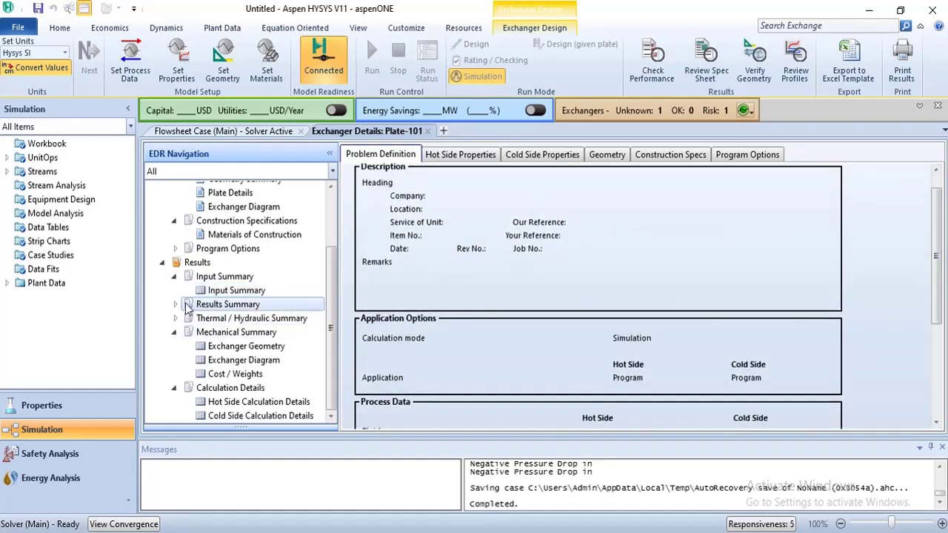
{"action": "left_click", "coordinate": [175, 305]}
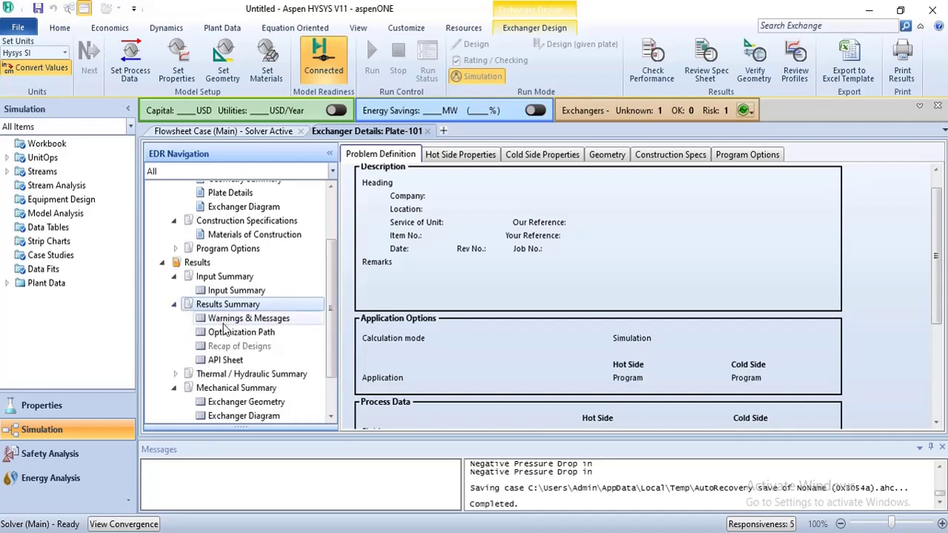
{"action": "left_click", "coordinate": [240, 361]}
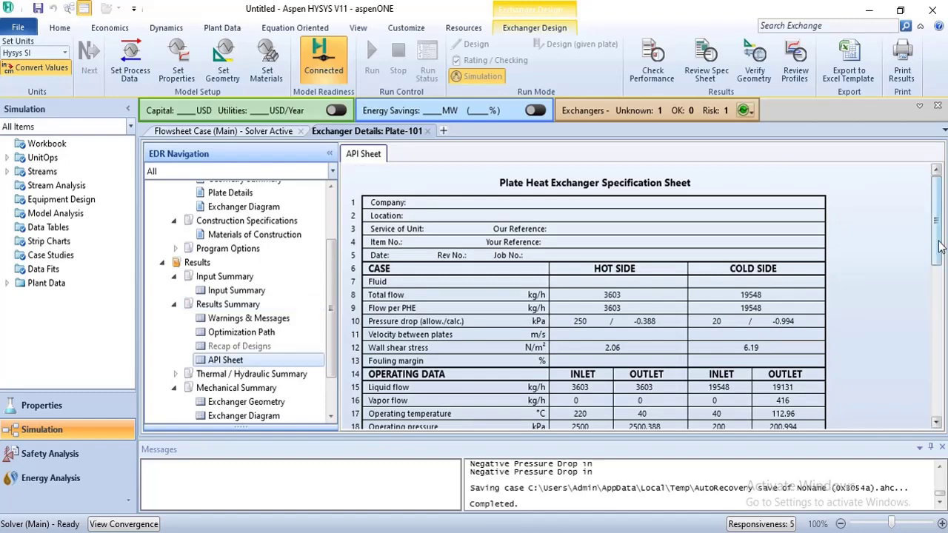
{"action": "mouse_move", "coordinate": [939, 247]}
{"action": "left_mouse_down"}
{"action": "mouse_move", "coordinate": [939, 402]}
{"action": "mouse_move", "coordinate": [940, 238]}
{"action": "left_mouse_up"}
{"action": "scroll", "coordinate": [592, 297], "scroll_direction": "down", "scroll_amount": 2}
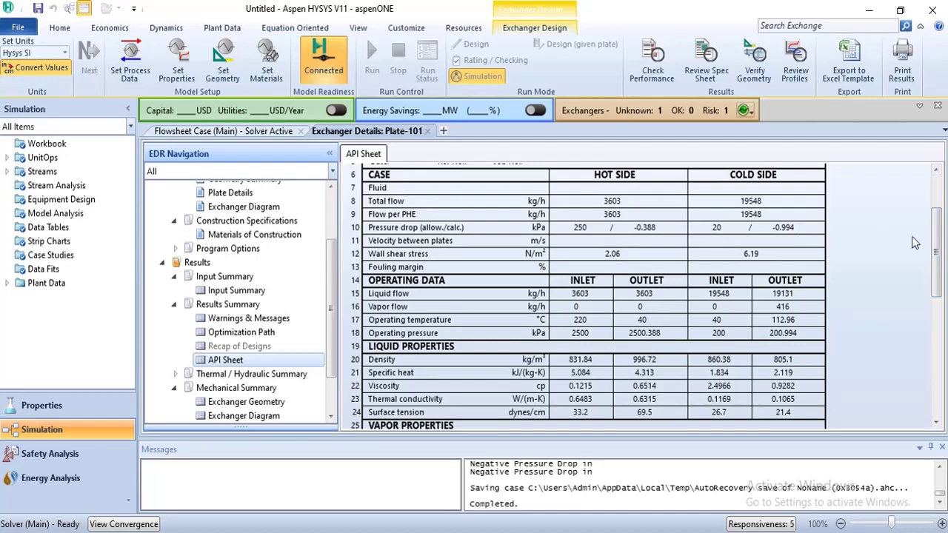
{"action": "left_click_drag", "start_coordinate": [934, 253], "coordinate": [935, 274]}
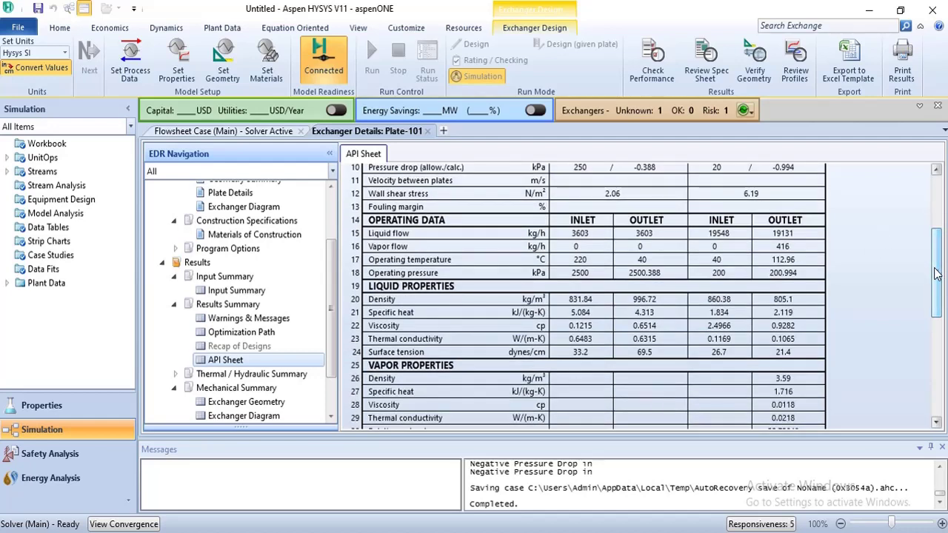
{"action": "left_click_drag", "start_coordinate": [935, 274], "coordinate": [945, 219]}
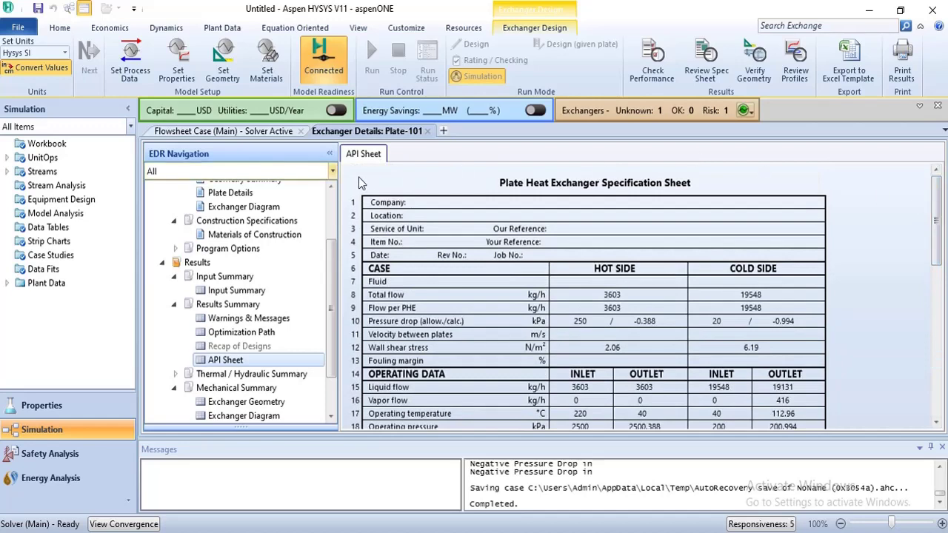
Return to the flowsheet, switch to LECTURE 17.pdf to check the plate heat exchanger objectives, and switch back to Aspen HYSYS
{"action": "left_click", "coordinate": [236, 131]}
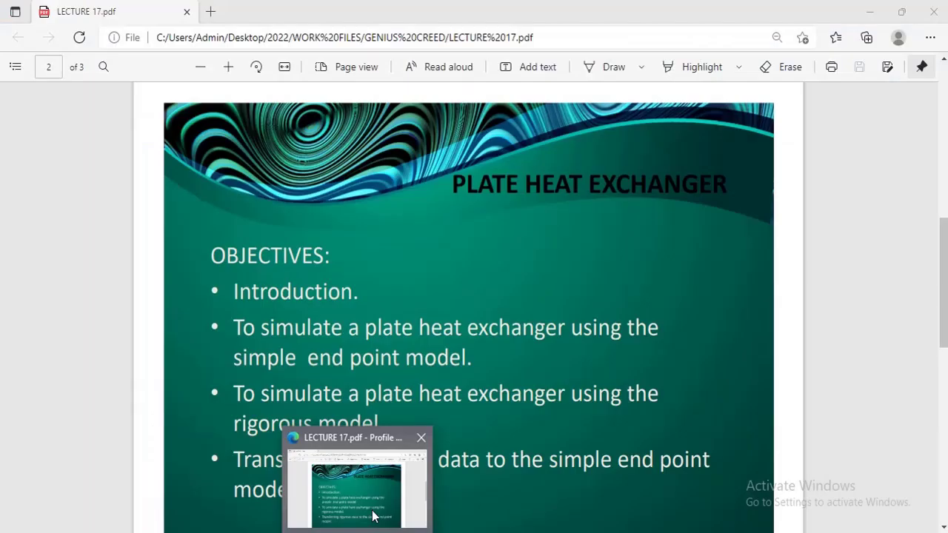
{"action": "left_click", "coordinate": [373, 517]}
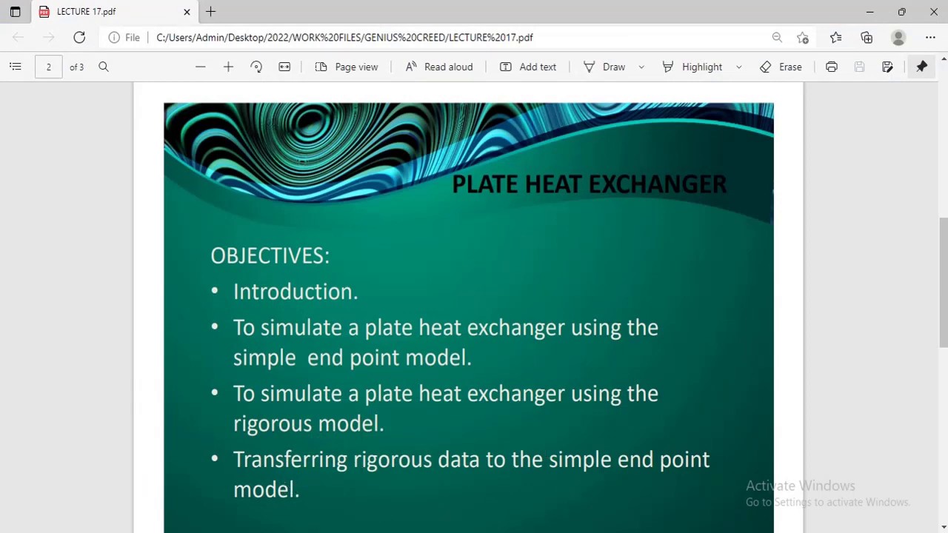
{"action": "mouse_move", "coordinate": [563, 528]}
{"action": "left_click", "coordinate": [714, 485]}
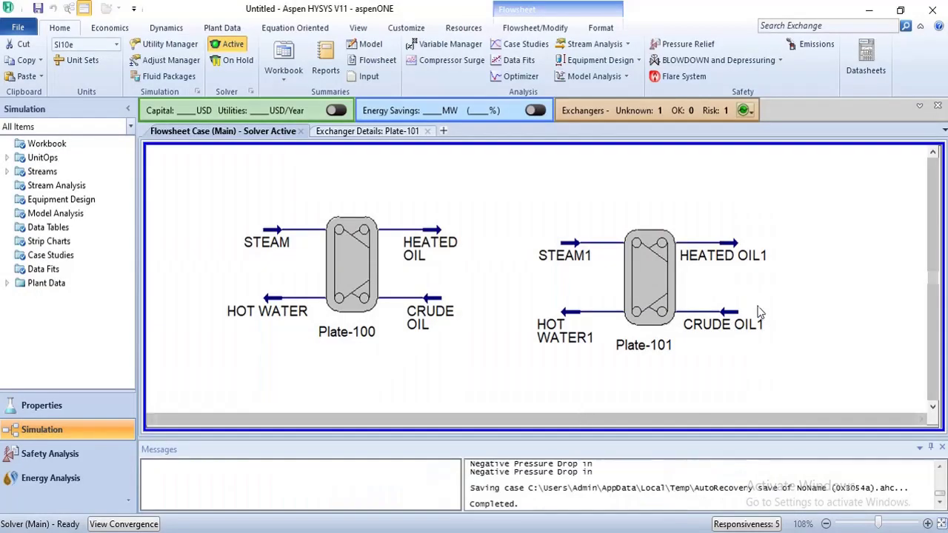
Open Plate-101 from the flowsheet and review its rigorous process data, rating parameters and worksheet stream conditions
{"action": "double_click", "coordinate": [644, 267]}
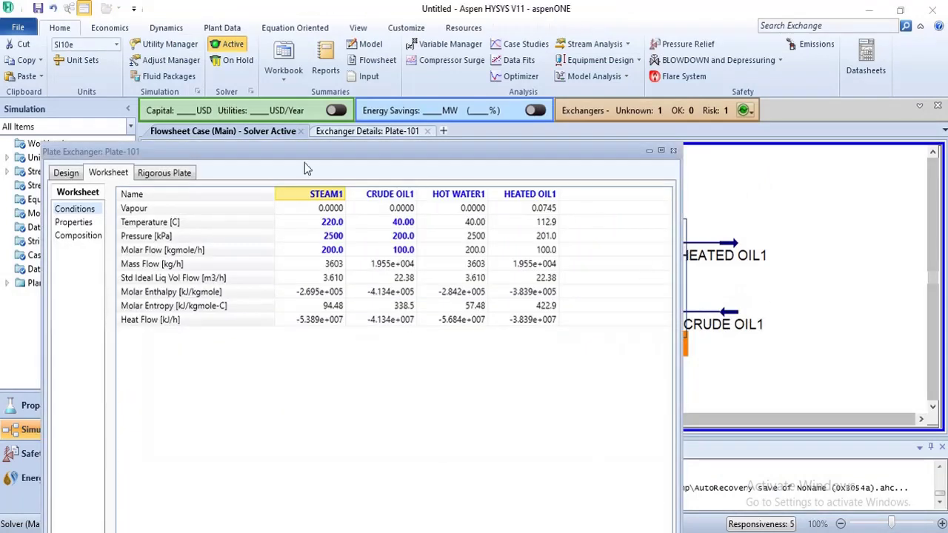
{"action": "left_click", "coordinate": [164, 173]}
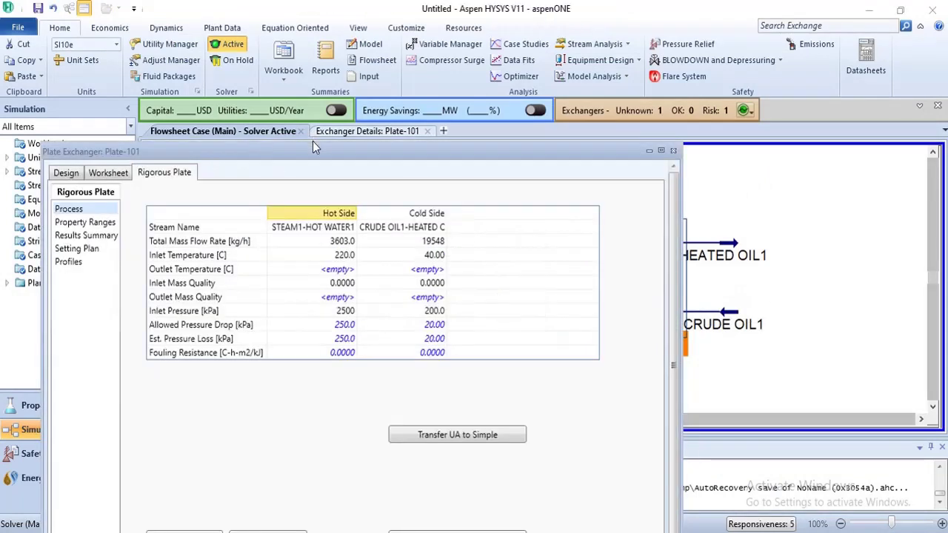
{"action": "left_click_drag", "start_coordinate": [319, 153], "coordinate": [405, 60]}
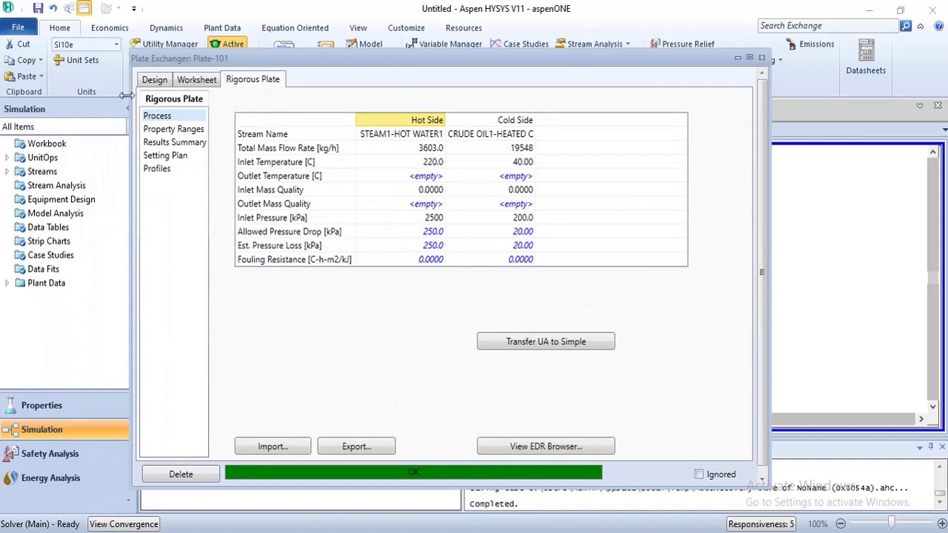
{"action": "left_click", "coordinate": [151, 82]}
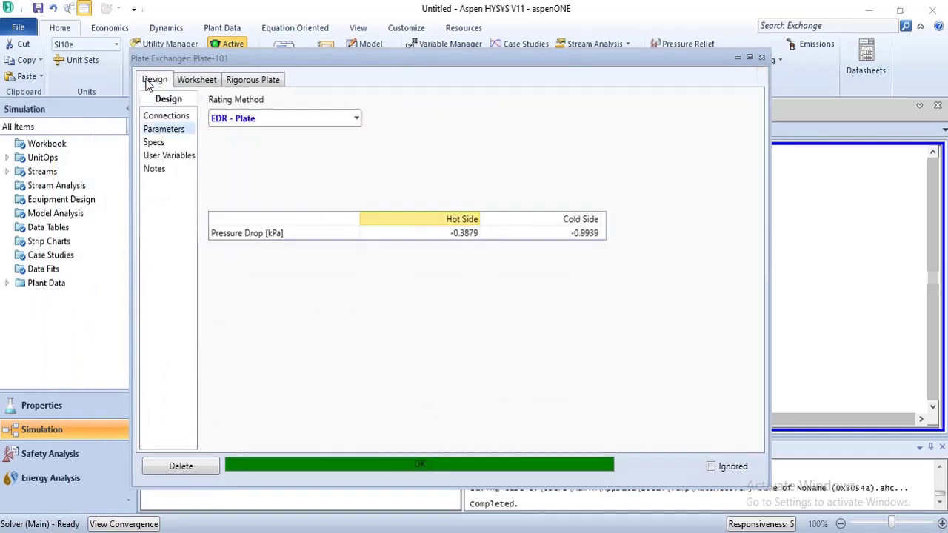
{"action": "left_click", "coordinate": [238, 82]}
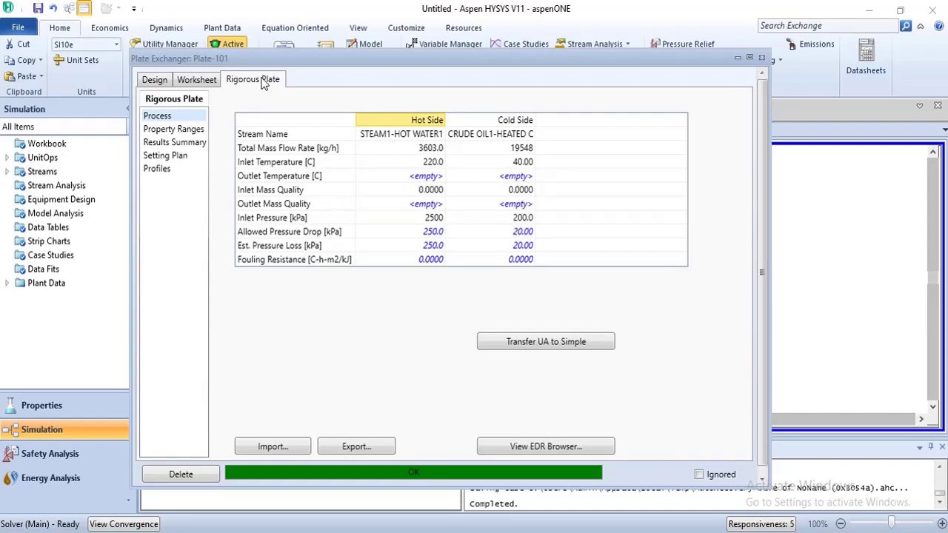
{"action": "left_click", "coordinate": [157, 83]}
{"action": "left_click", "coordinate": [207, 82]}
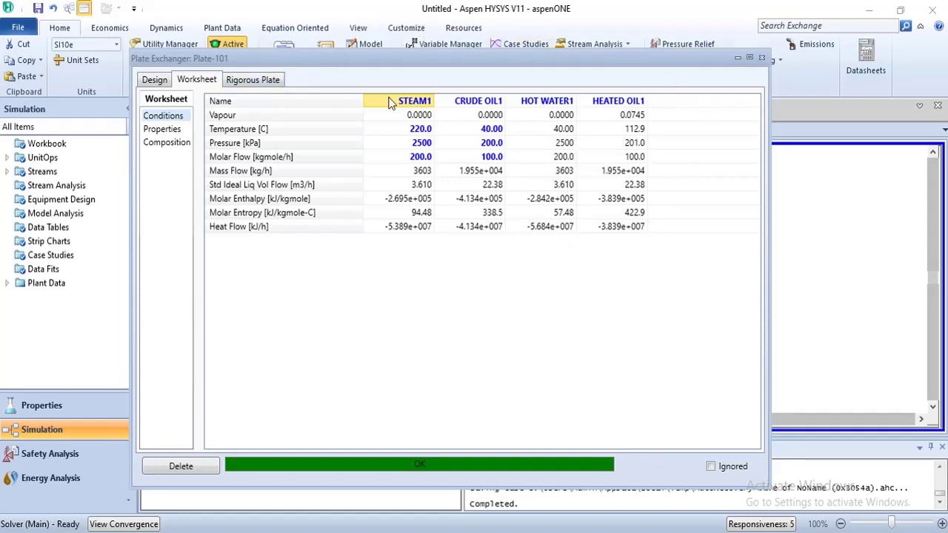
{"action": "mouse_move", "coordinate": [634, 144]}
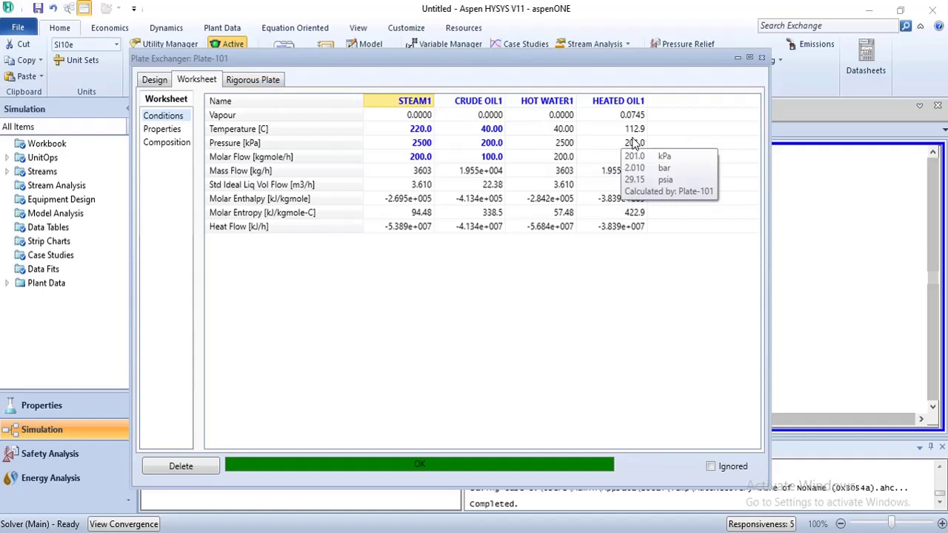
Transfer the UA from Plate-101's rigorous plate model to the simple model and open its design settings
{"action": "left_click", "coordinate": [259, 80]}
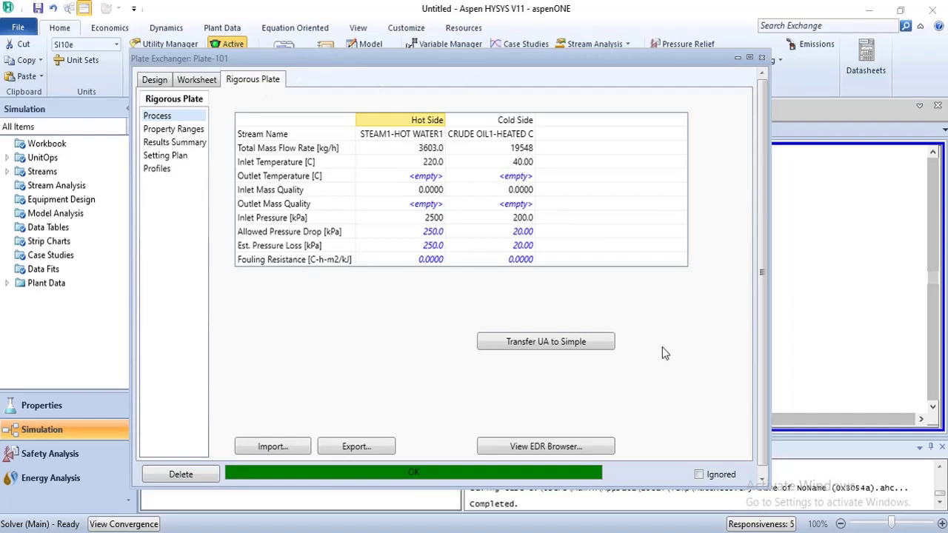
{"action": "left_click", "coordinate": [556, 345]}
{"action": "left_click", "coordinate": [545, 344]}
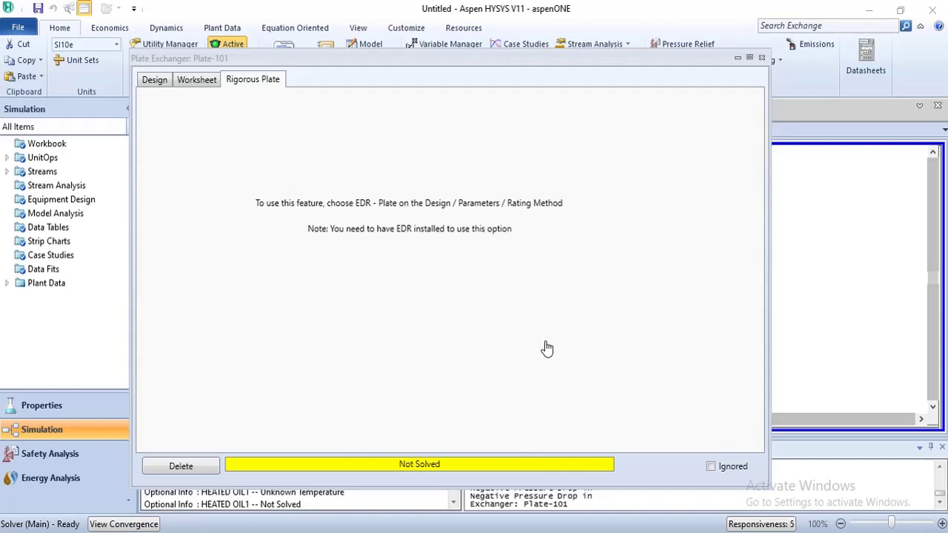
{"action": "left_click", "coordinate": [154, 82]}
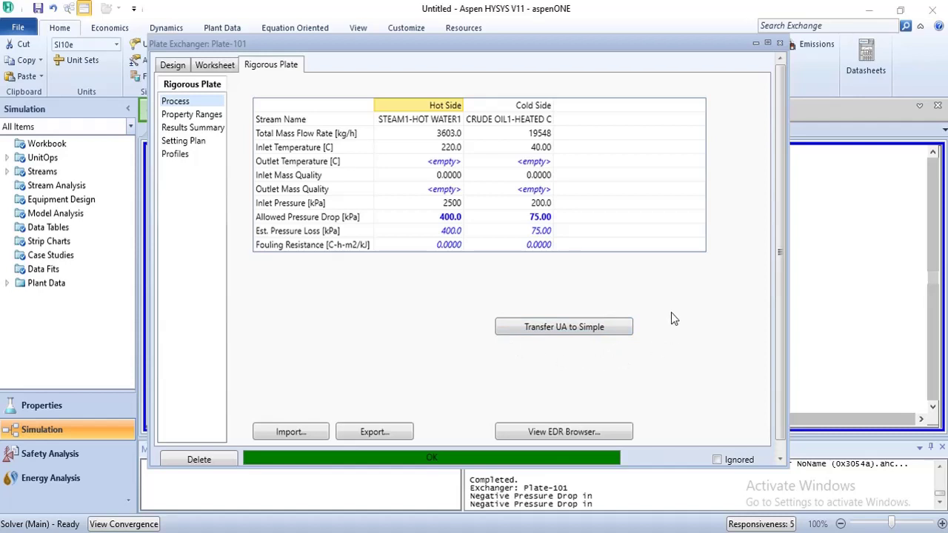
Check Plate-101's EDR - Plate rating parameters, stream connections and worksheet conditions
{"action": "left_click", "coordinate": [174, 65]}
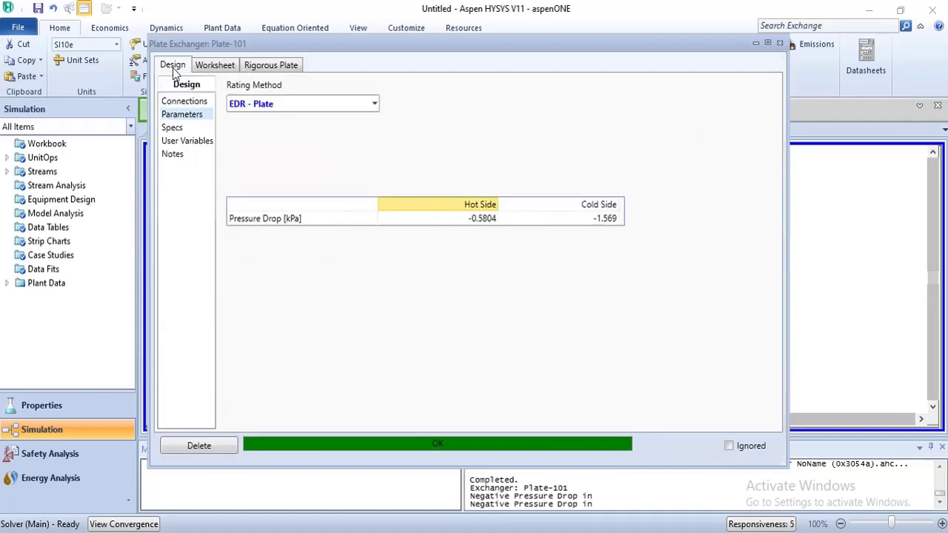
{"action": "left_click", "coordinate": [185, 102]}
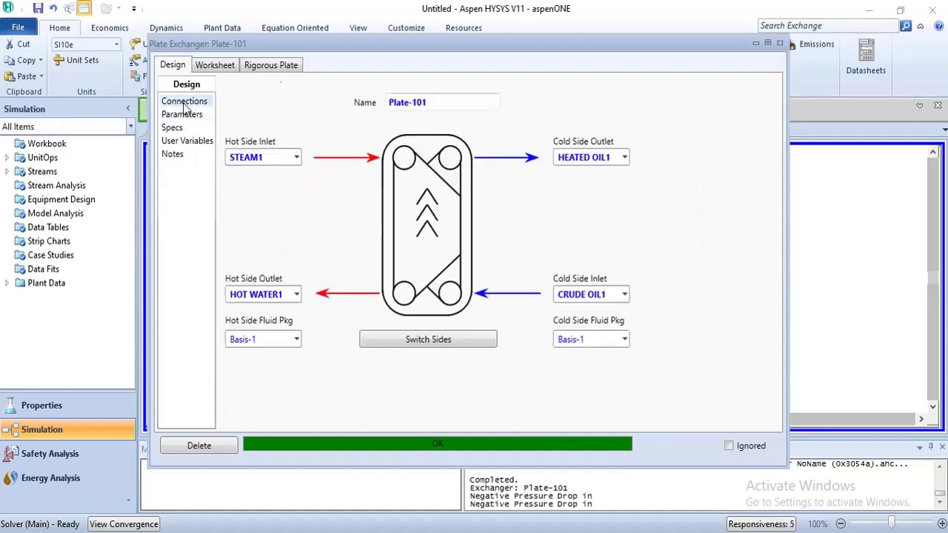
{"action": "left_click", "coordinate": [214, 65]}
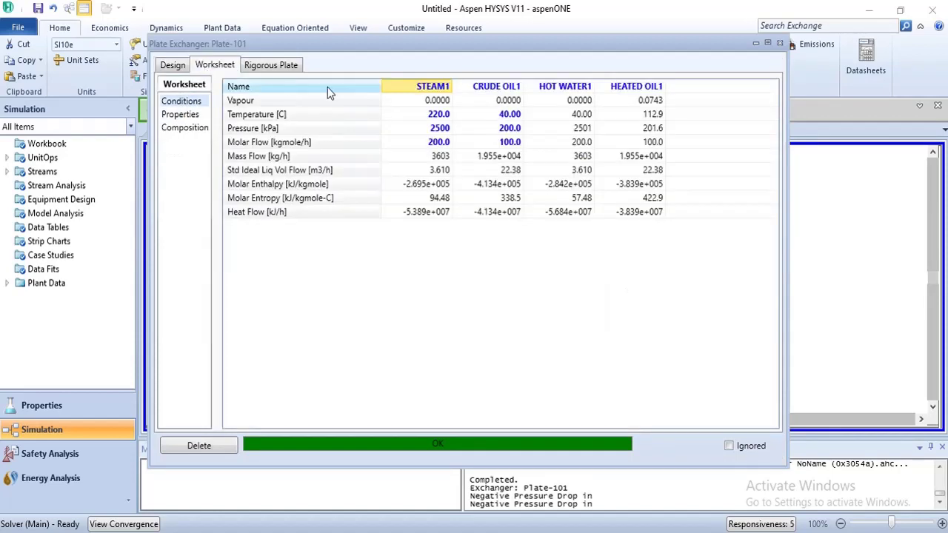
Put the solver on hold and set the inlet temperatures to 200 C for STEAM1 and 25 C for CRUDE OIL1
{"action": "left_click_drag", "start_coordinate": [356, 44], "coordinate": [415, 166]}
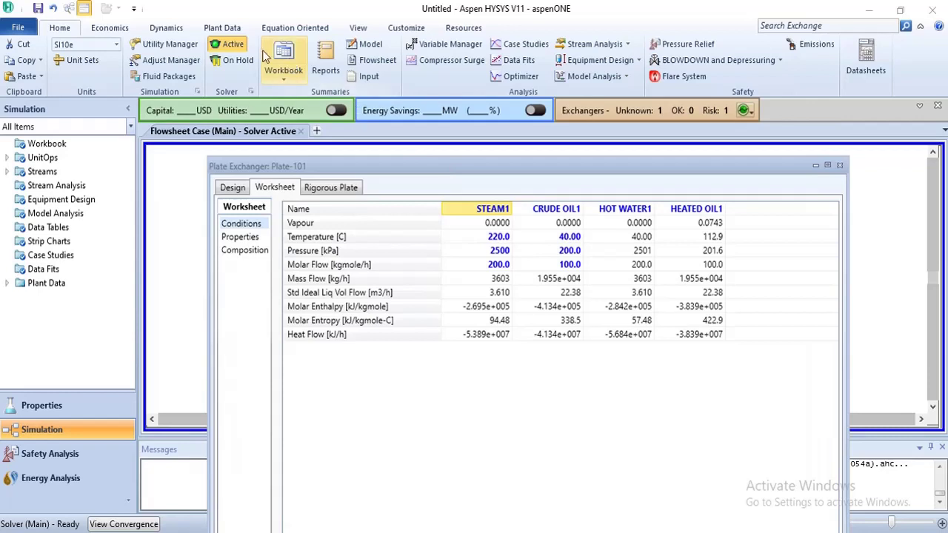
{"action": "left_click", "coordinate": [234, 60]}
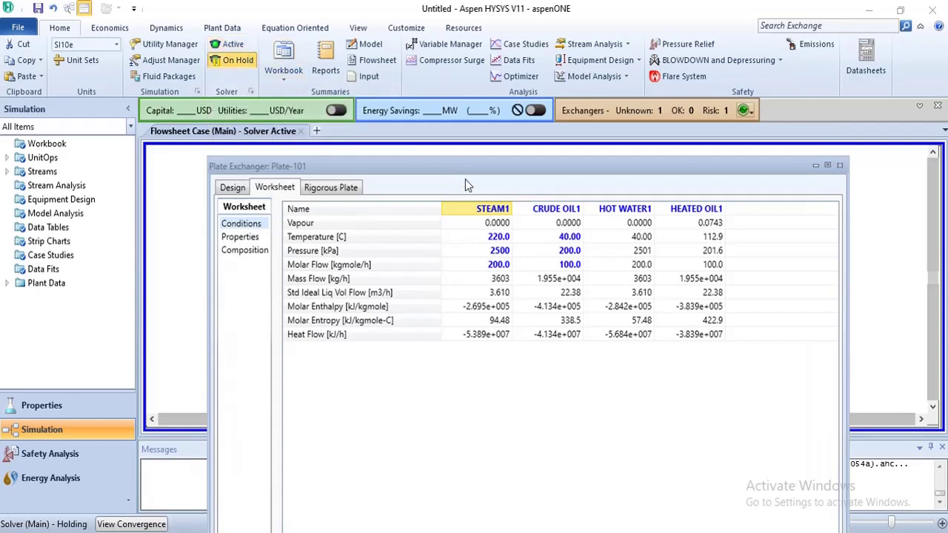
{"action": "left_click_drag", "start_coordinate": [466, 171], "coordinate": [426, 66]}
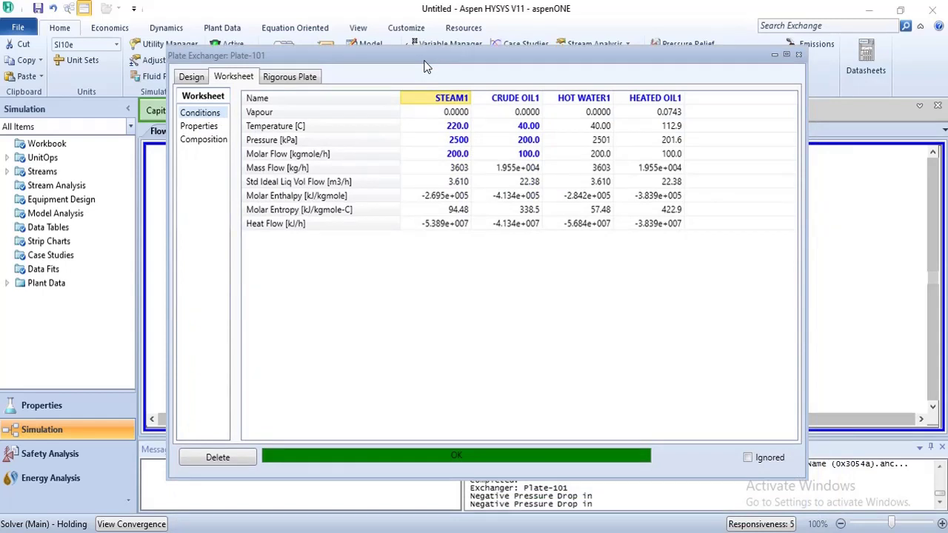
{"action": "left_click", "coordinate": [457, 128]}
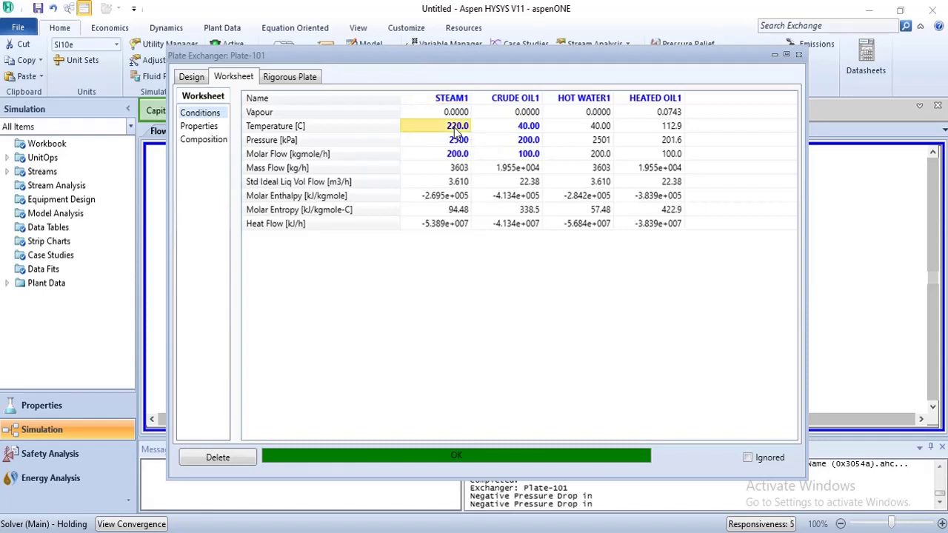
{"action": "type", "text": "2"}
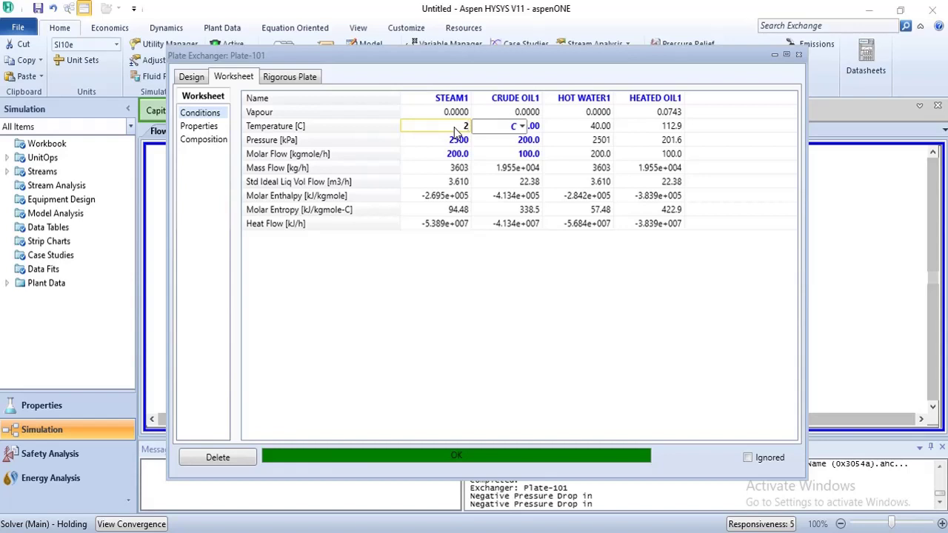
{"action": "type", "text": "500"}
{"action": "key", "text": "Return"}
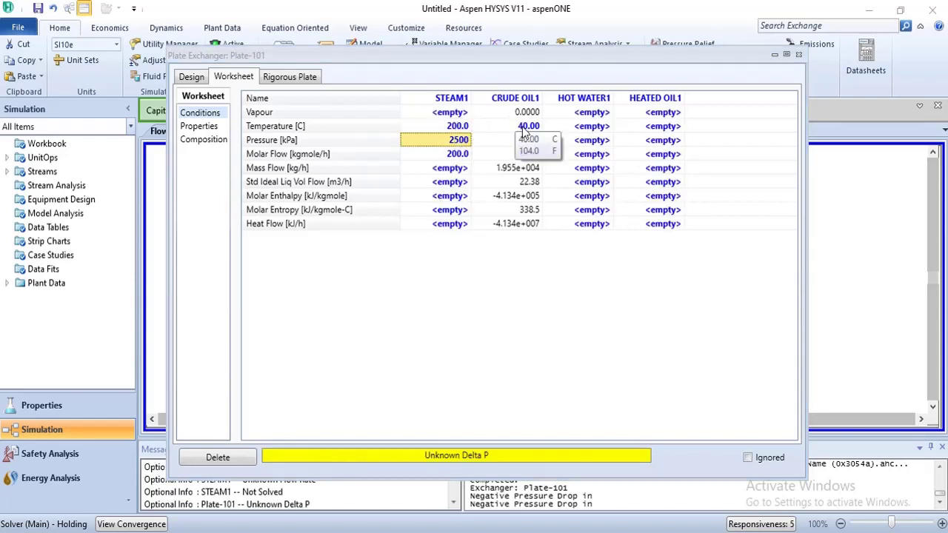
{"action": "left_click", "coordinate": [524, 132]}
{"action": "type", "text": "25"}
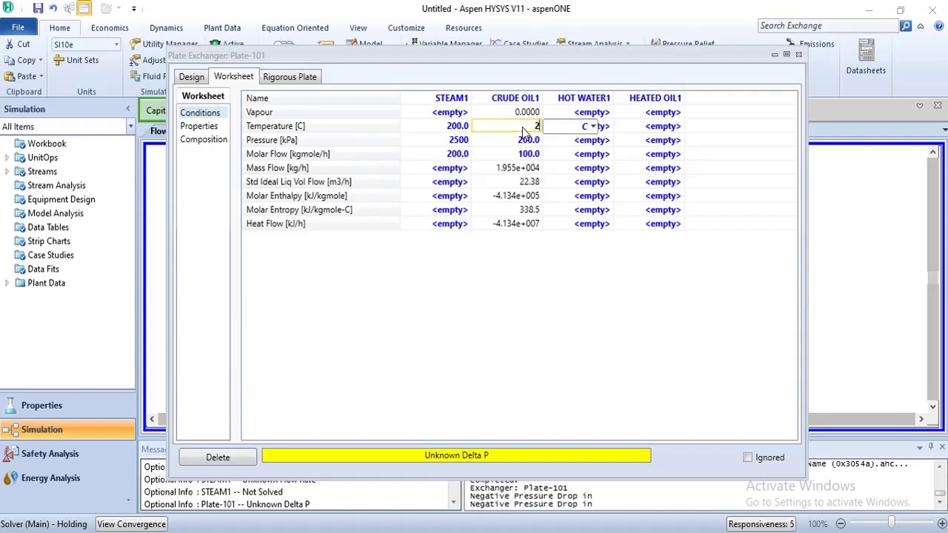
{"action": "key", "text": "Return"}
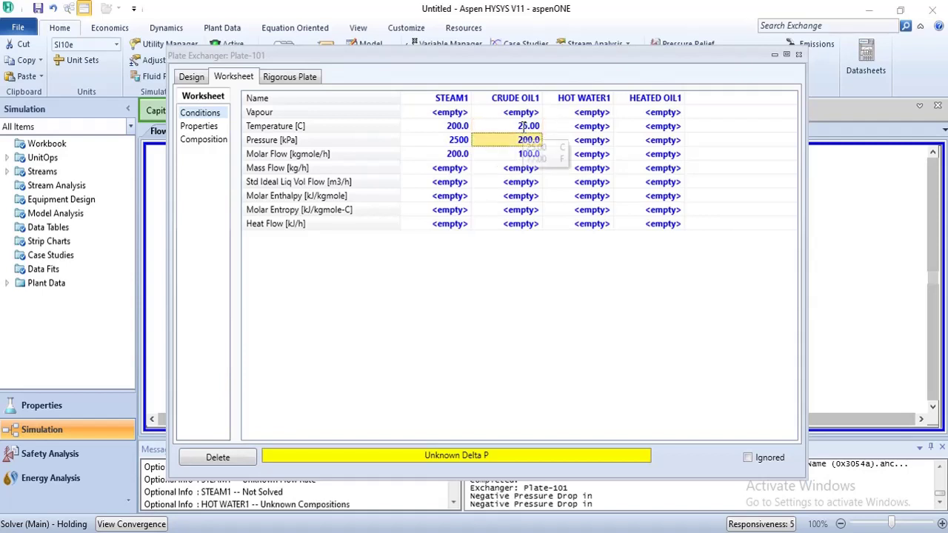
Set STEAM1's molar flow to 300 kgmole/h and reactivate the solver
{"action": "left_click", "coordinate": [458, 155]}
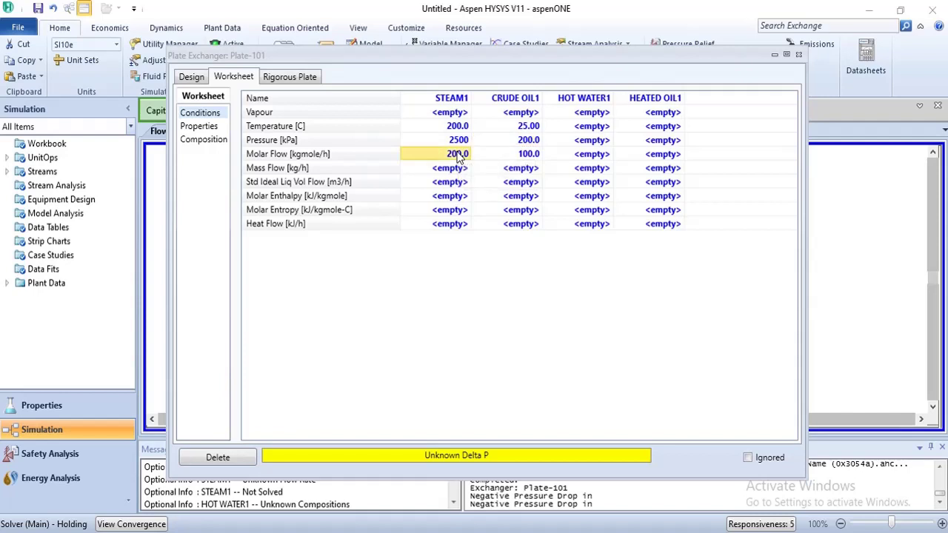
{"action": "type", "text": "300"}
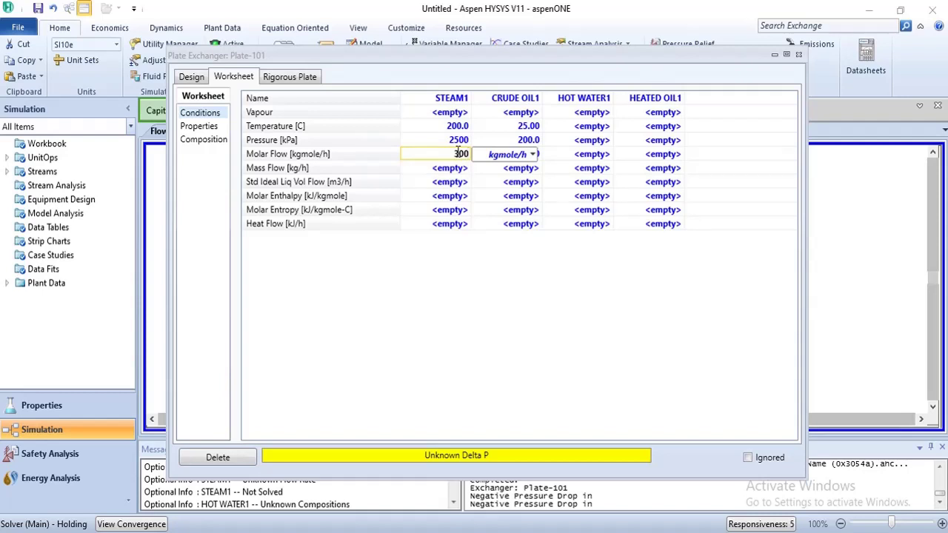
{"action": "key", "text": "Return"}
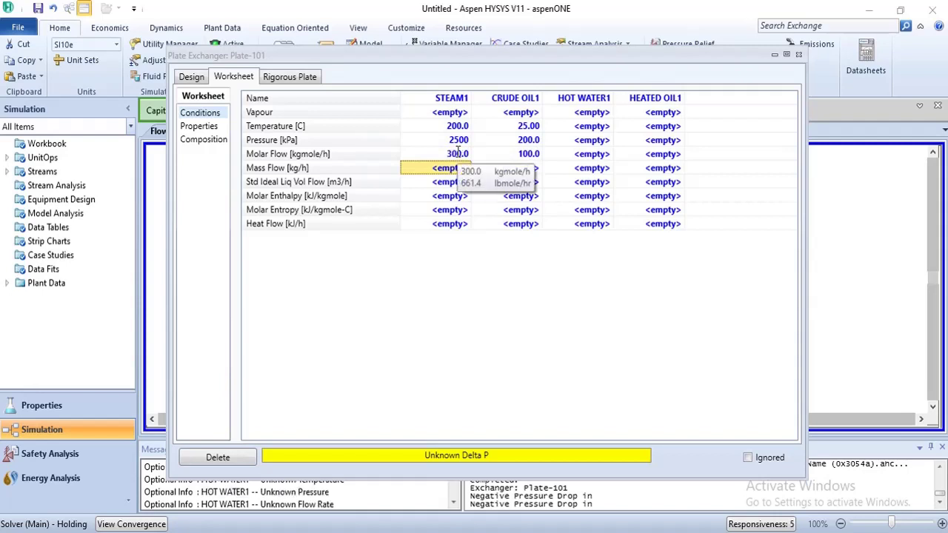
{"action": "left_click_drag", "start_coordinate": [456, 60], "coordinate": [460, 106]}
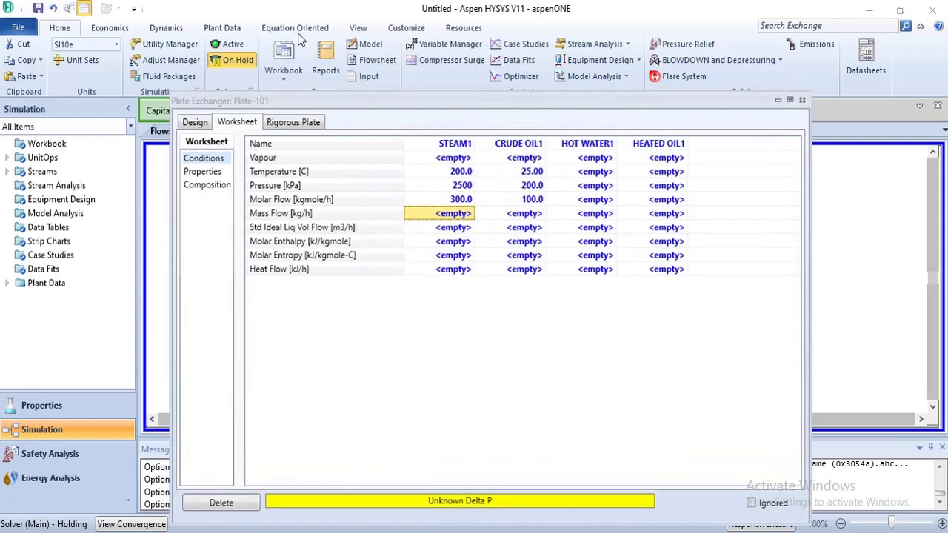
{"action": "left_click", "coordinate": [236, 47]}
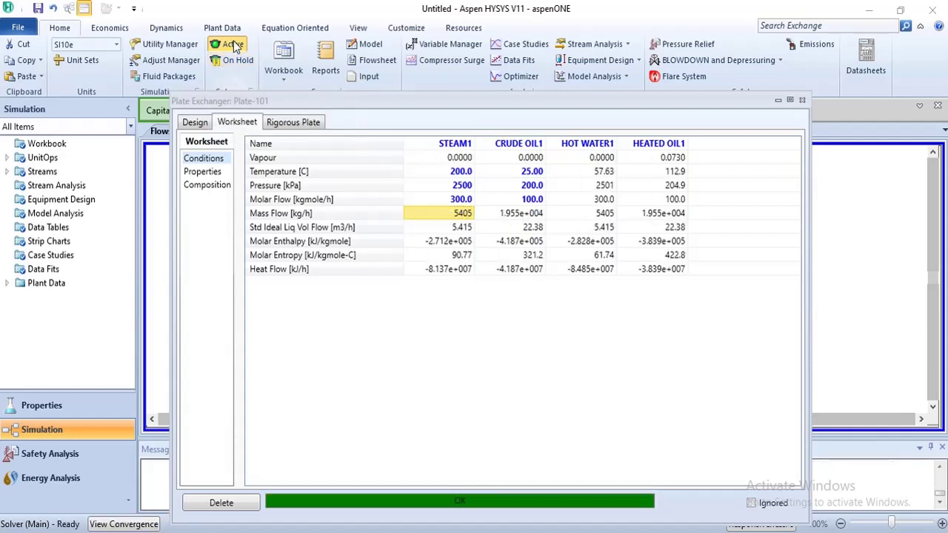
Review Plate-101's rigorous process data and its plate details in the EDR browser, and return to the flowsheet
{"action": "left_click", "coordinate": [293, 122]}
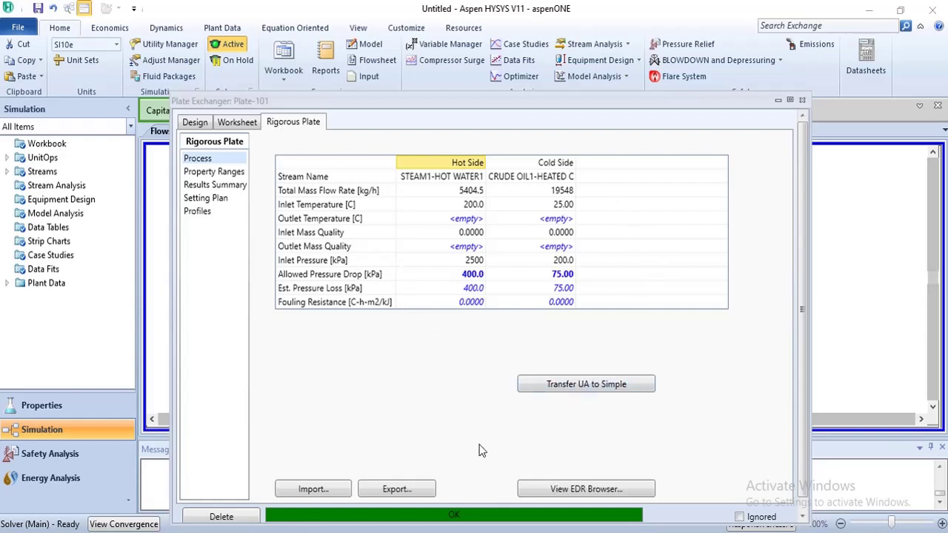
{"action": "left_click", "coordinate": [579, 492]}
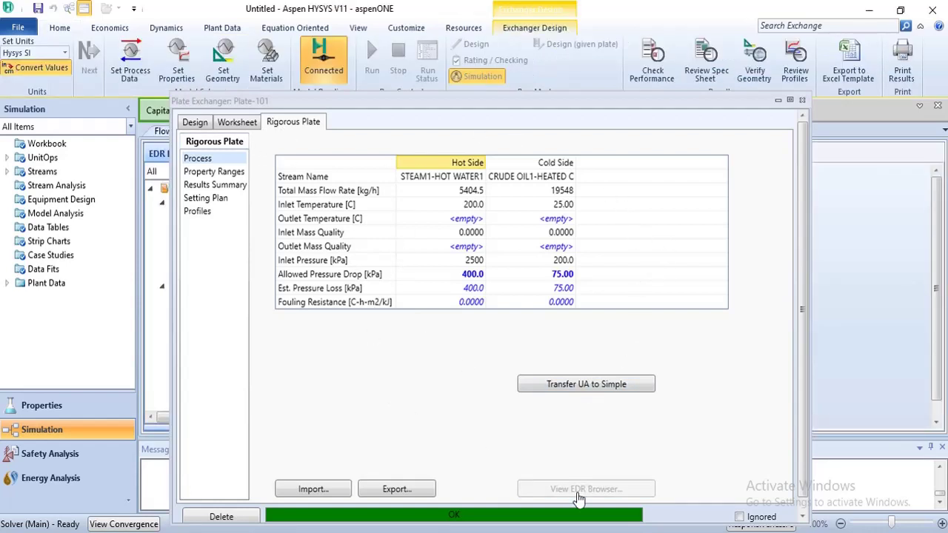
{"action": "left_click", "coordinate": [801, 102]}
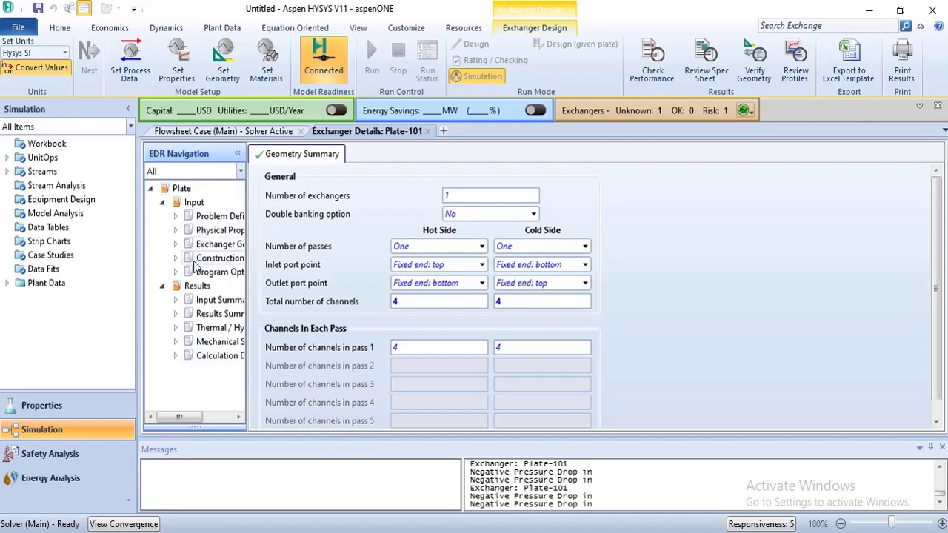
{"action": "left_click", "coordinate": [176, 244]}
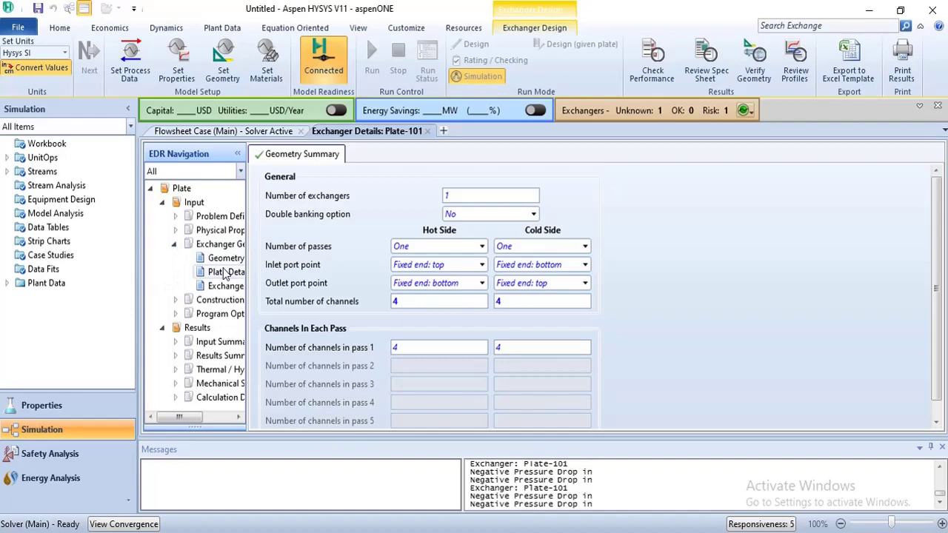
{"action": "left_click", "coordinate": [226, 273]}
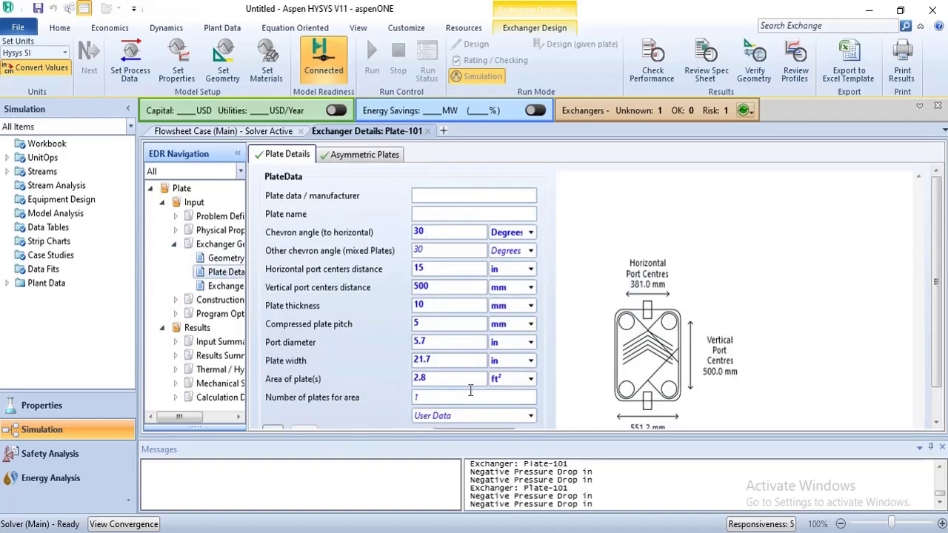
{"action": "left_click", "coordinate": [229, 133]}
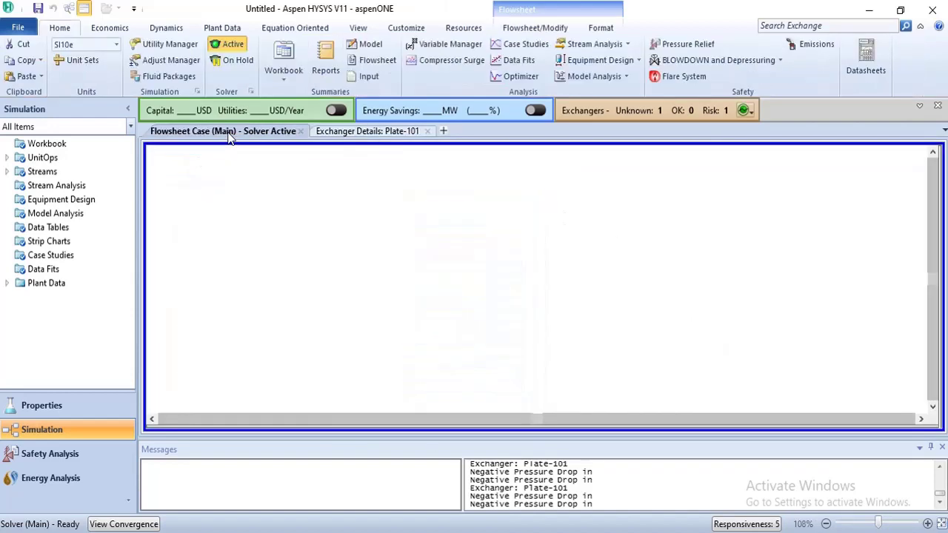
Reopen Plate-101, transfer its rigorous UA to the simple model, and check the rating parameters and worksheet conditions
{"action": "double_click", "coordinate": [647, 259]}
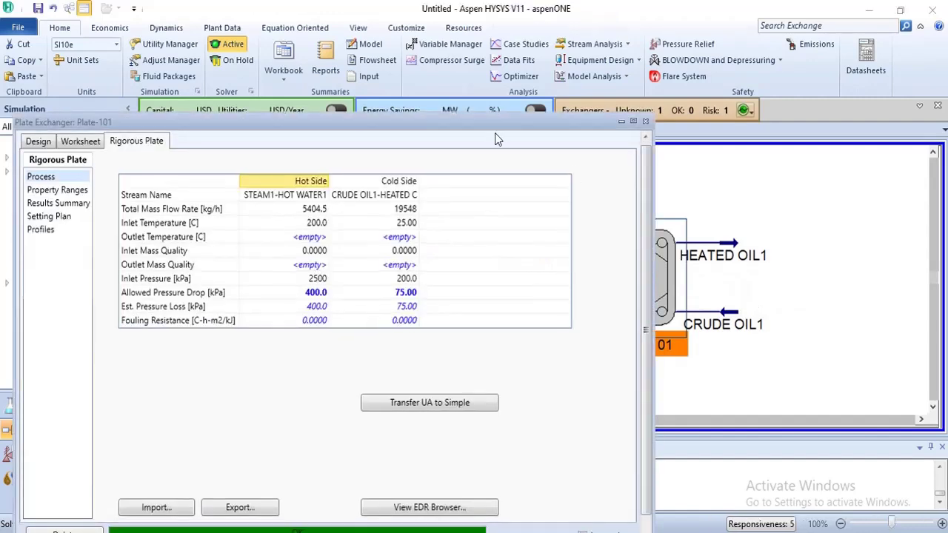
{"action": "left_click_drag", "start_coordinate": [507, 129], "coordinate": [551, 54]}
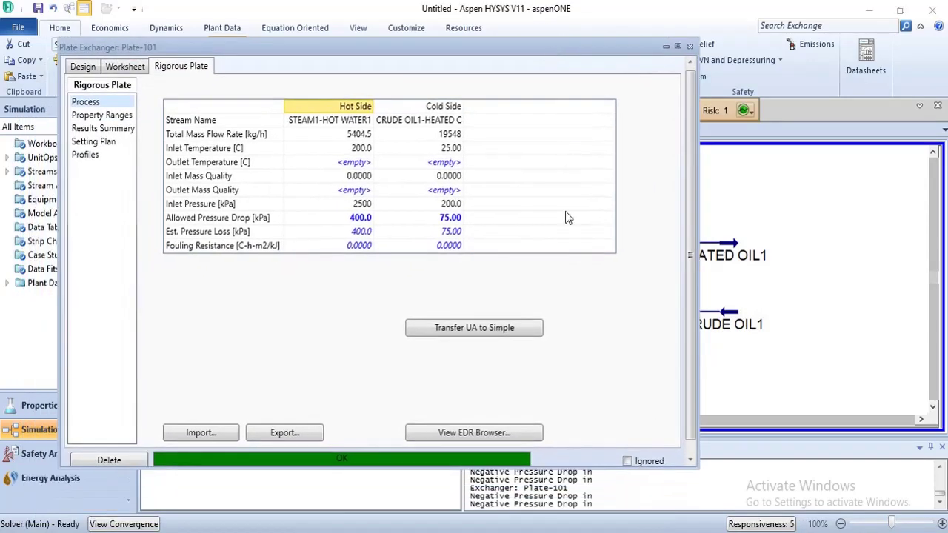
{"action": "left_click", "coordinate": [514, 329]}
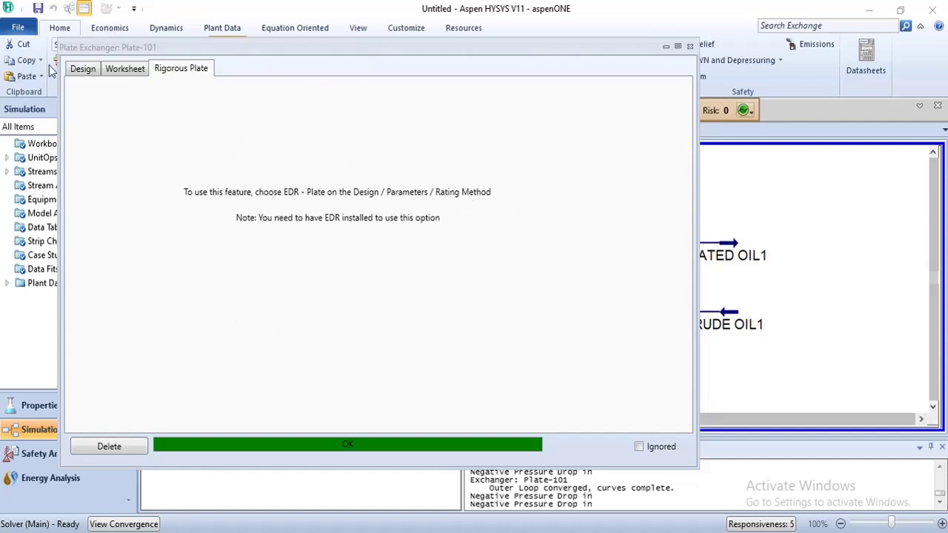
{"action": "left_click", "coordinate": [81, 71]}
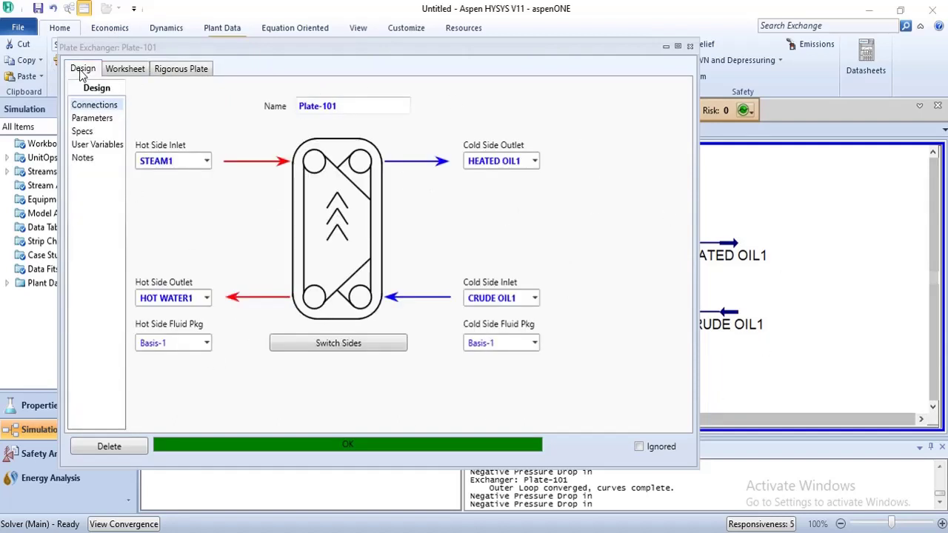
{"action": "left_click", "coordinate": [92, 120]}
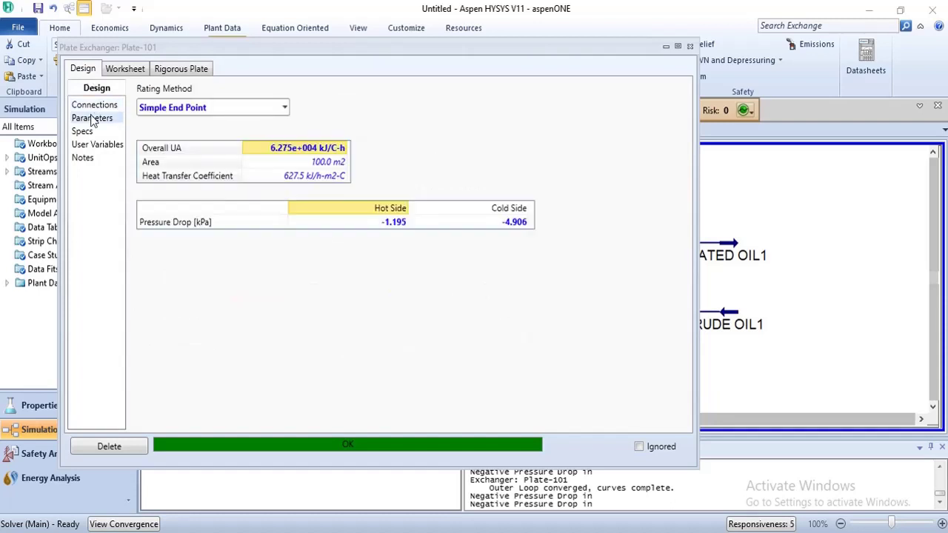
{"action": "left_click", "coordinate": [110, 71]}
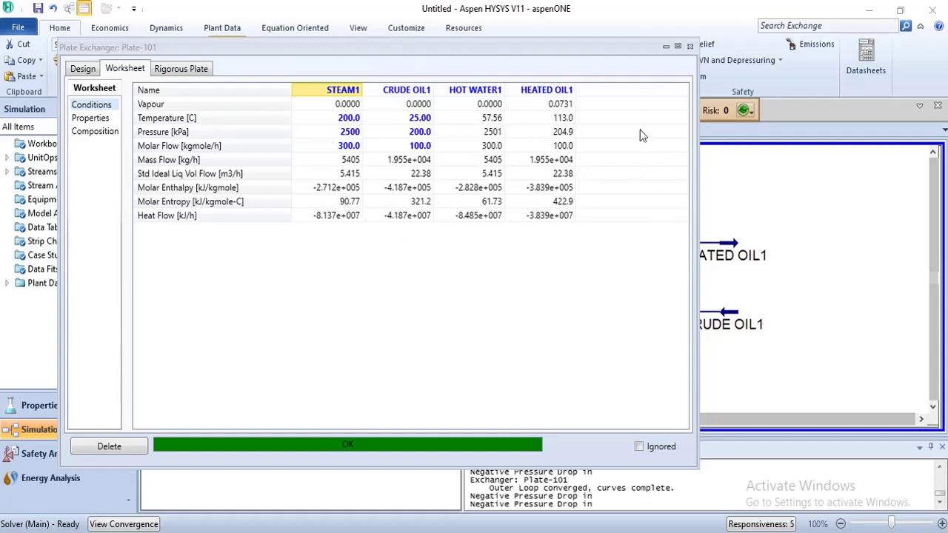
Set Plate-101's rating method back to EDR - Plate and accept overriding the existing outlet stream specifications
{"action": "left_click", "coordinate": [77, 70]}
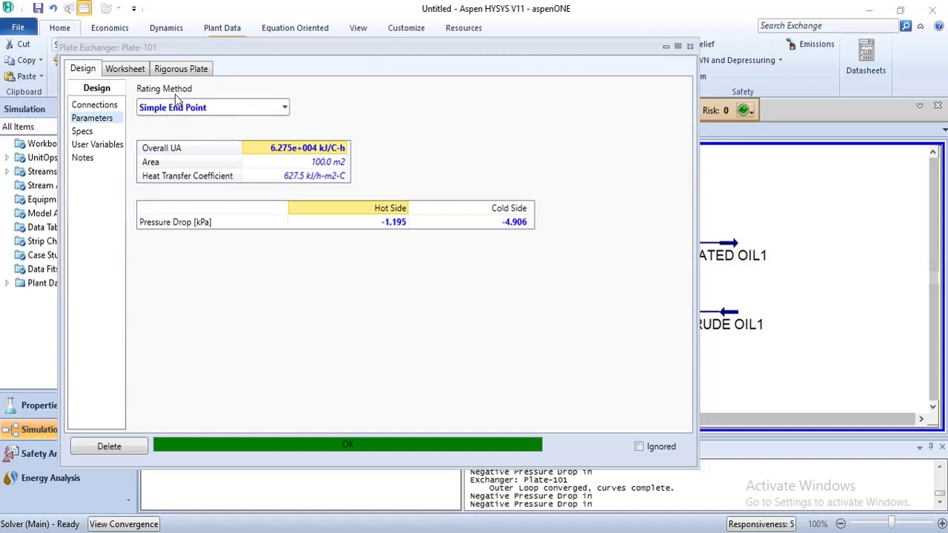
{"action": "left_click", "coordinate": [284, 109]}
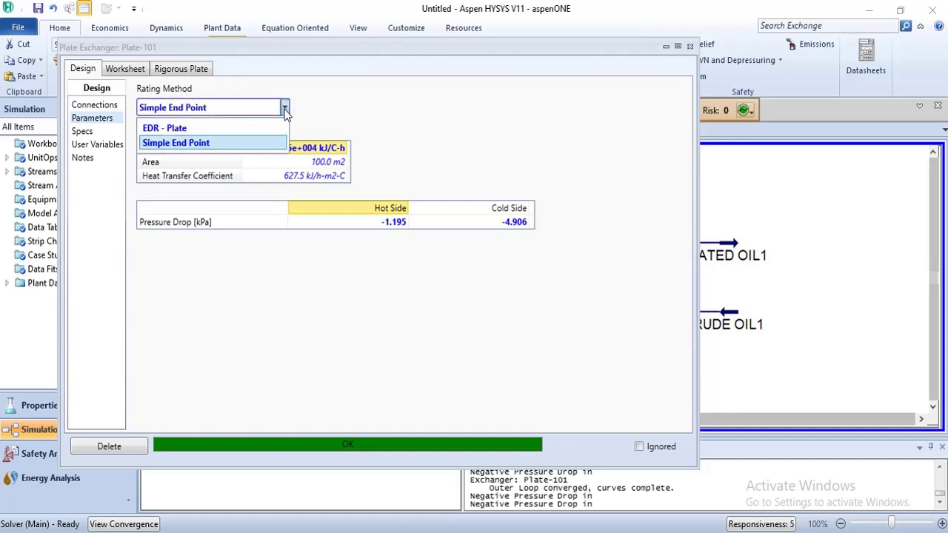
{"action": "left_click", "coordinate": [268, 129]}
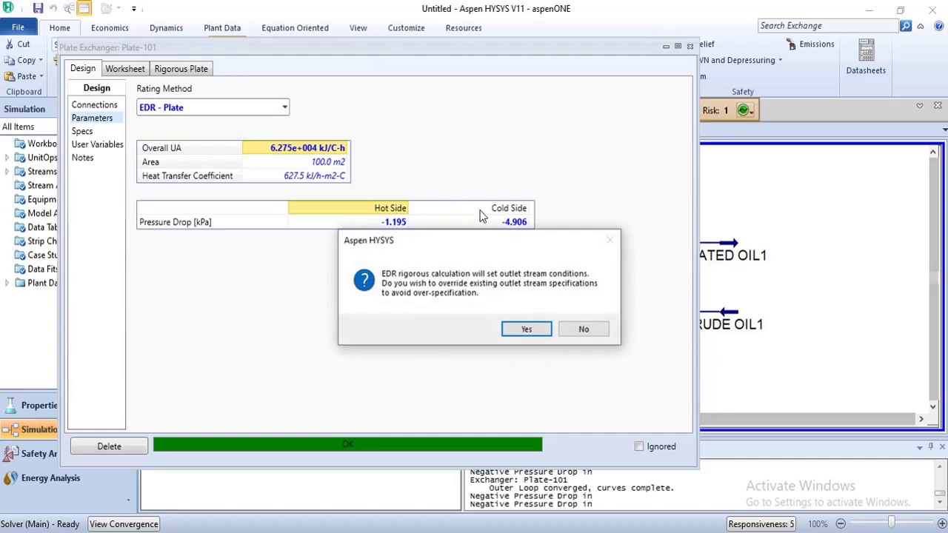
{"action": "left_click", "coordinate": [514, 328]}
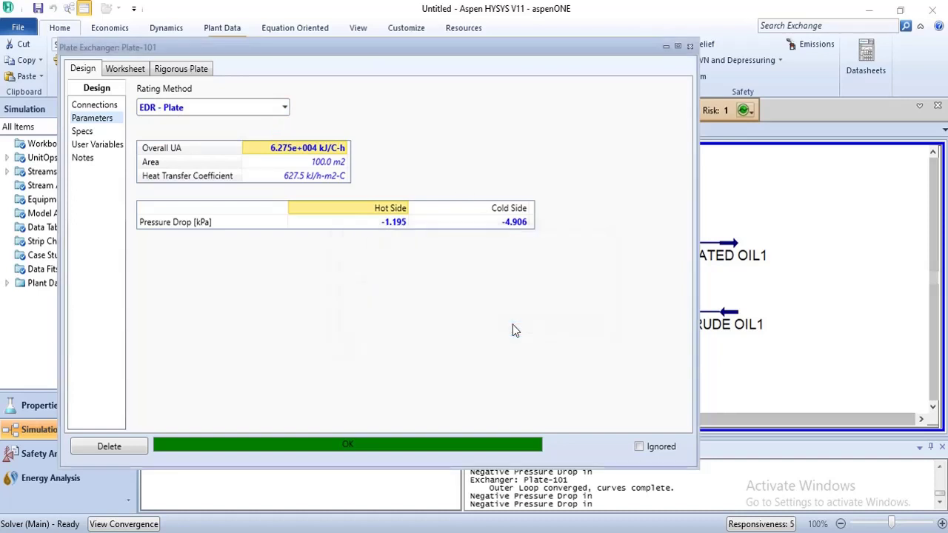
Check Plate-101's rigorous process data and EDR geometry summary, and go back to the main flowsheet
{"action": "left_click", "coordinate": [207, 70]}
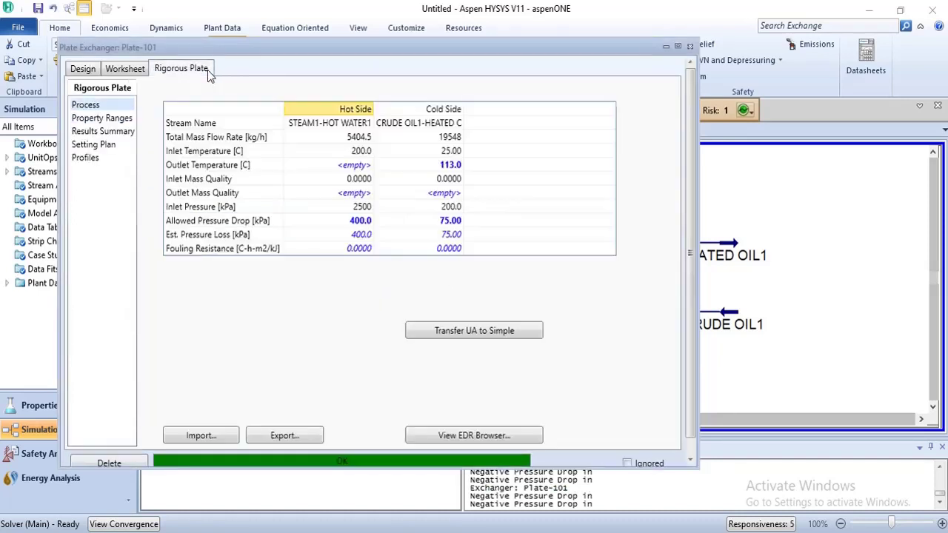
{"action": "left_click", "coordinate": [498, 436]}
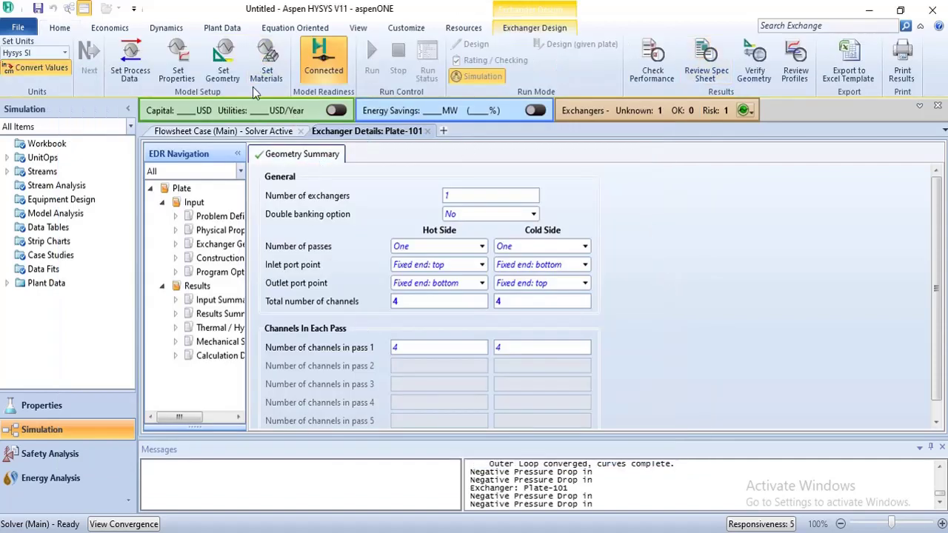
{"action": "left_click", "coordinate": [252, 131]}
Open Plate-101 from the flowsheet and transfer its UA from the rigorous plate model to the simple model
{"action": "double_click", "coordinate": [648, 278]}
{"action": "left_click_drag", "start_coordinate": [455, 153], "coordinate": [502, 65]}
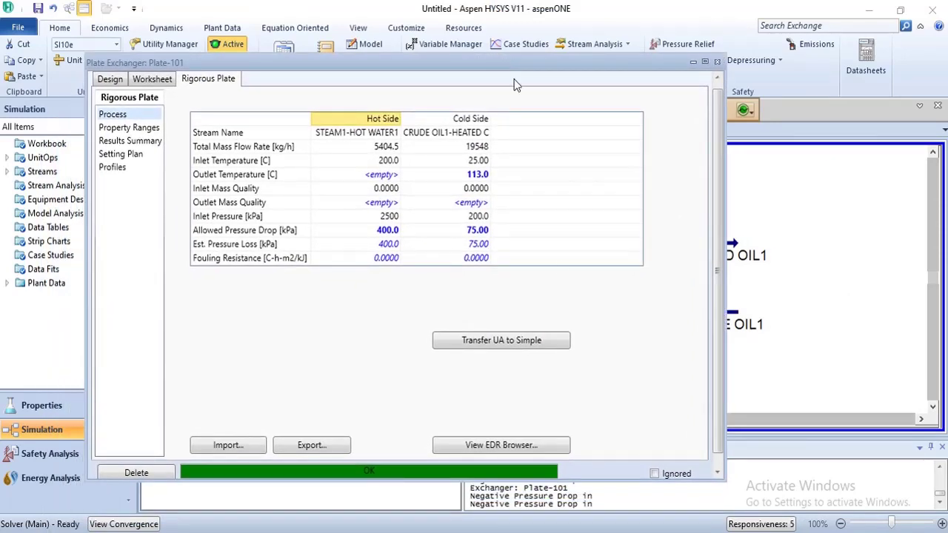
{"action": "left_click", "coordinate": [535, 348]}
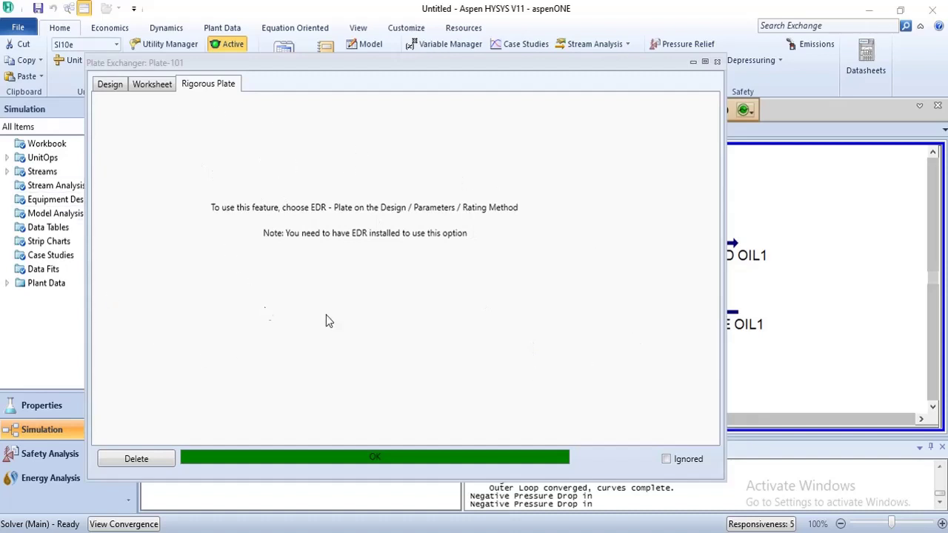
Review Plate-101's Simple End Point parameters, connections and worksheet stream conditions, and close the exchanger window
{"action": "left_click", "coordinate": [105, 84]}
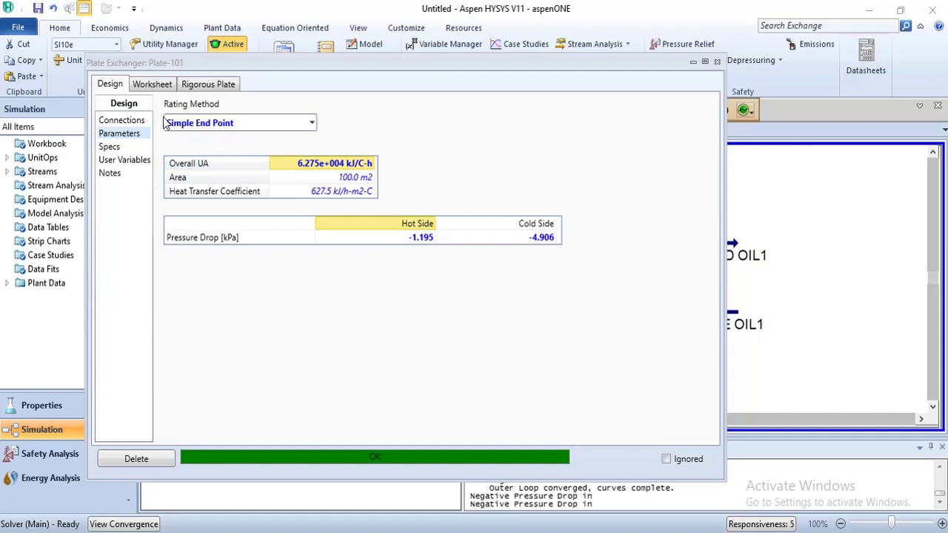
{"action": "left_click", "coordinate": [125, 121]}
{"action": "left_click", "coordinate": [157, 86]}
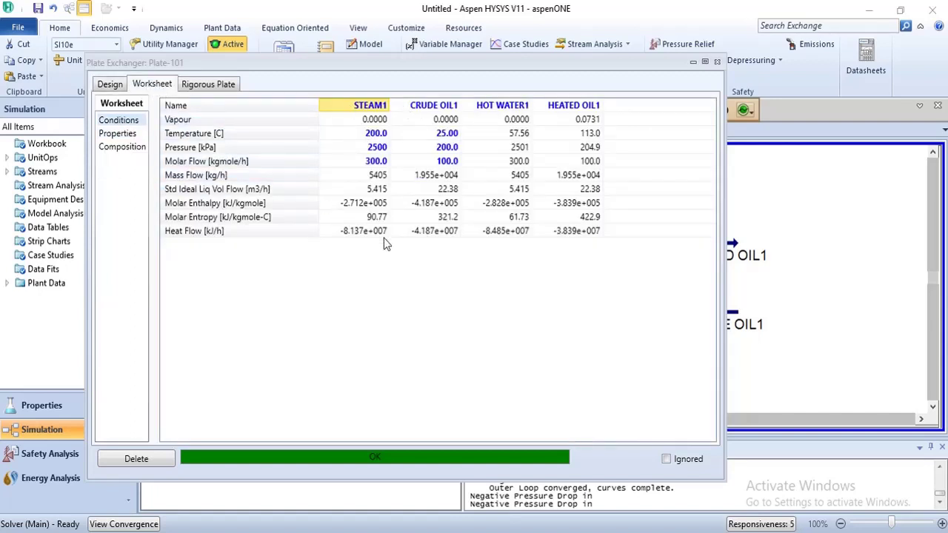
{"action": "mouse_move", "coordinate": [490, 149]}
{"action": "mouse_move", "coordinate": [534, 161]}
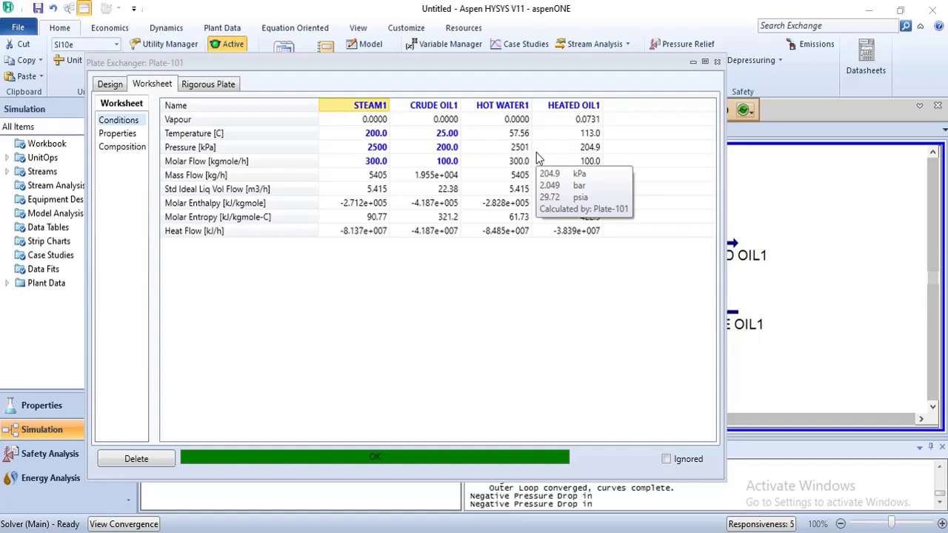
{"action": "left_click", "coordinate": [717, 62]}
{"action": "left_click", "coordinate": [698, 189]}
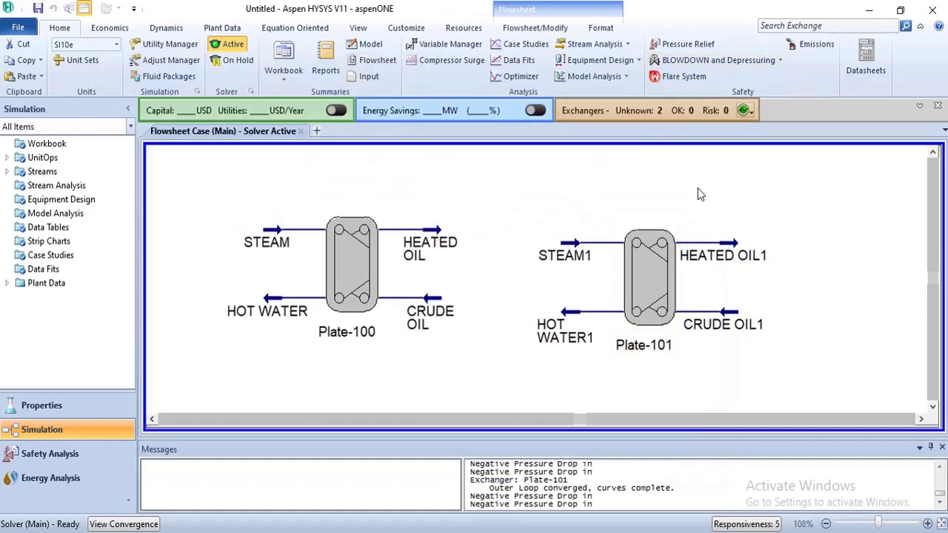